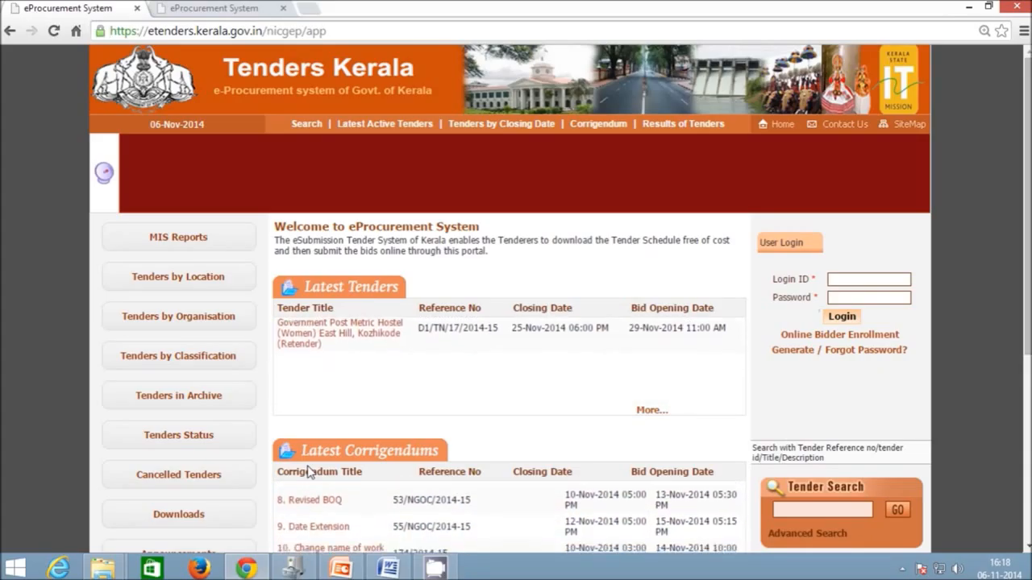
- Move between the login ID and password fields on the portal's user login form
click(841, 282)
click(848, 300)
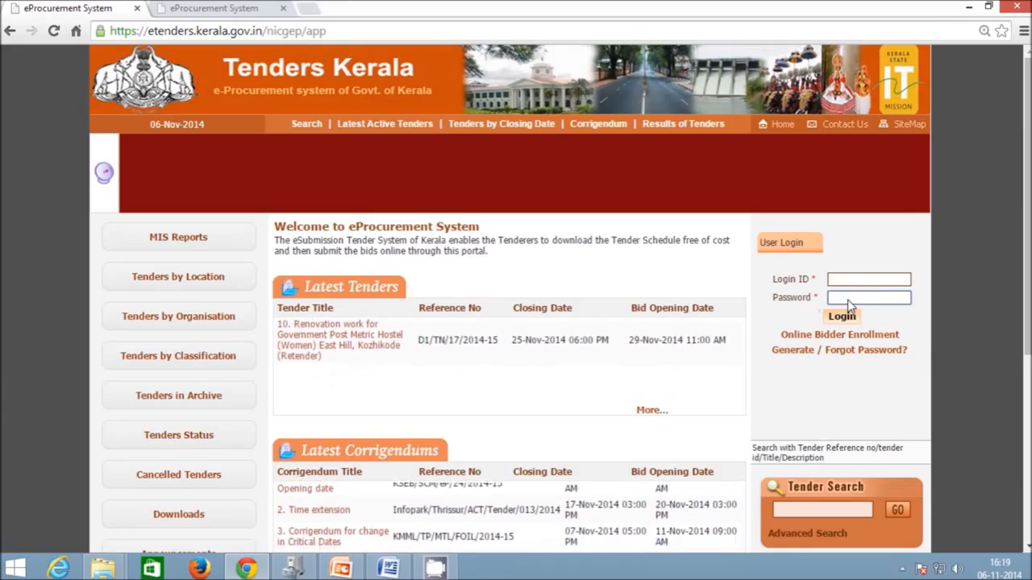
click(852, 287)
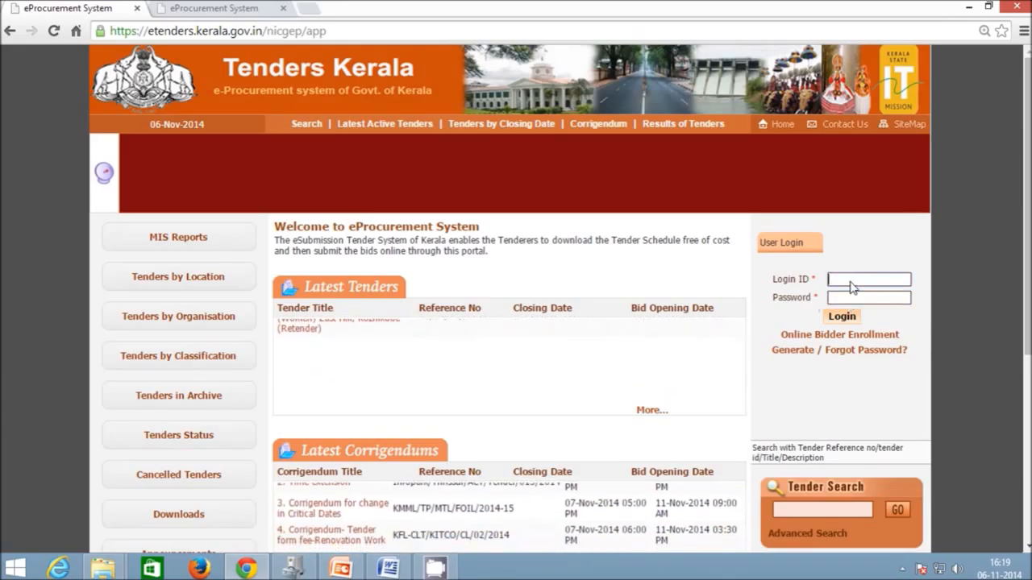
- Minimize Chrome to the desktop and briefly check the hidden tray apps
click(967, 7)
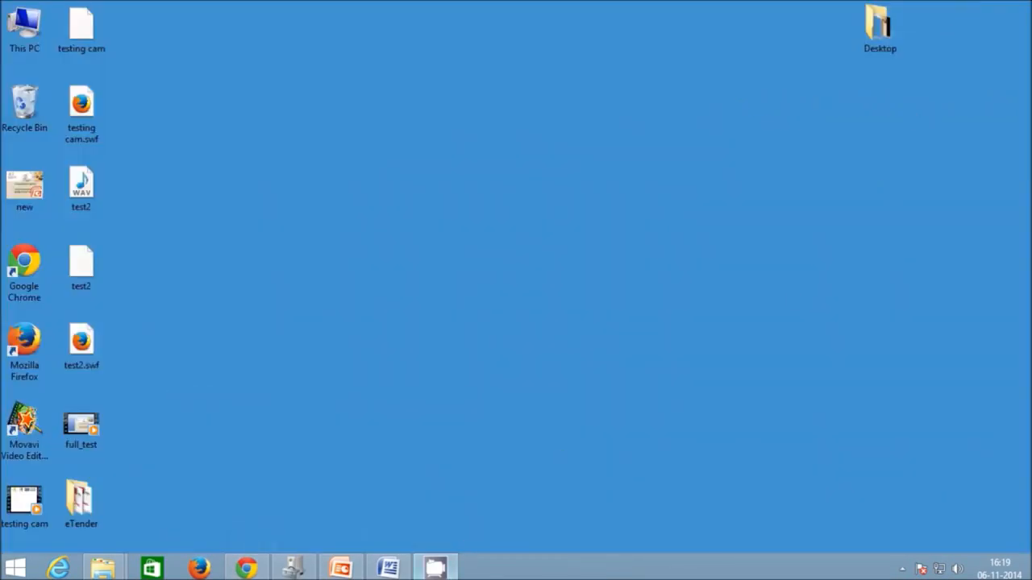
mouse_move(435, 568)
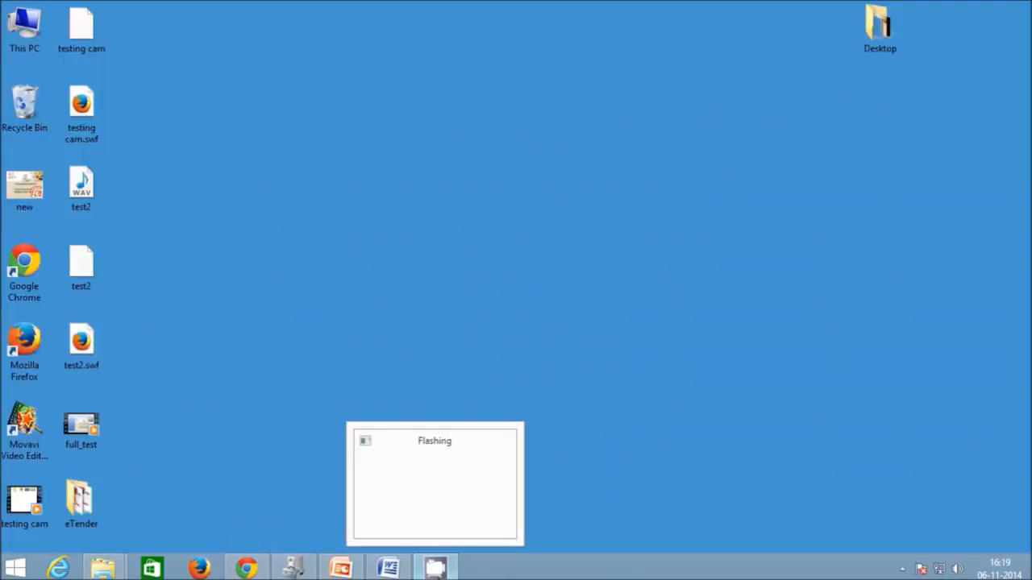
click(901, 569)
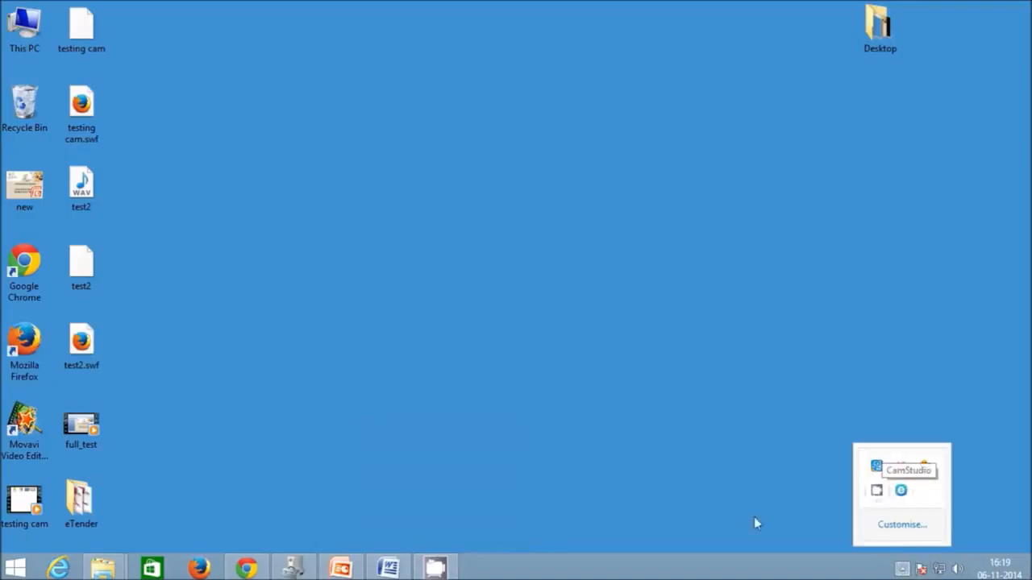
click(435, 465)
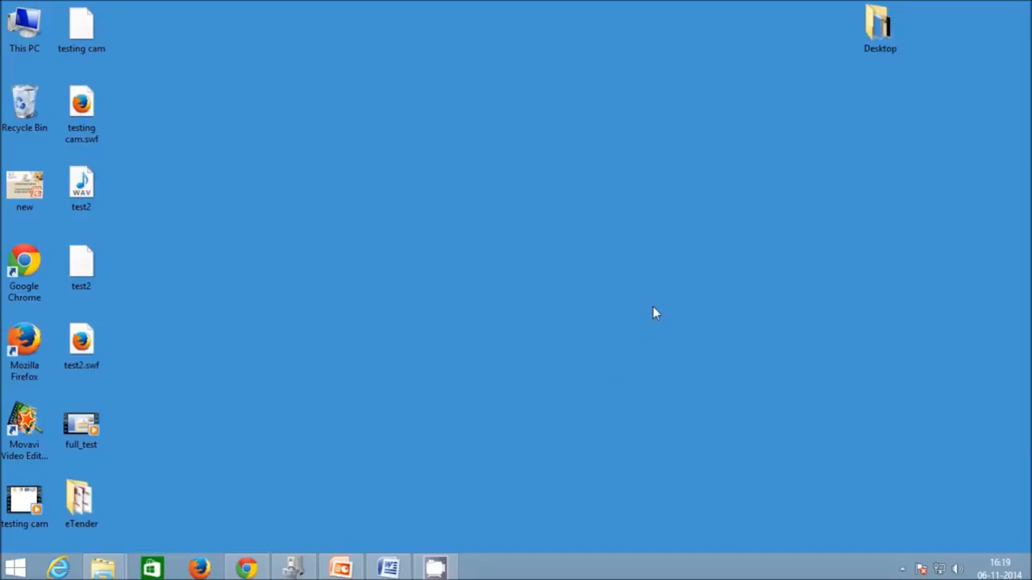
- Open the eTender folder, widen the window to show file sizes, and select notice.pdf
double_click(79, 515)
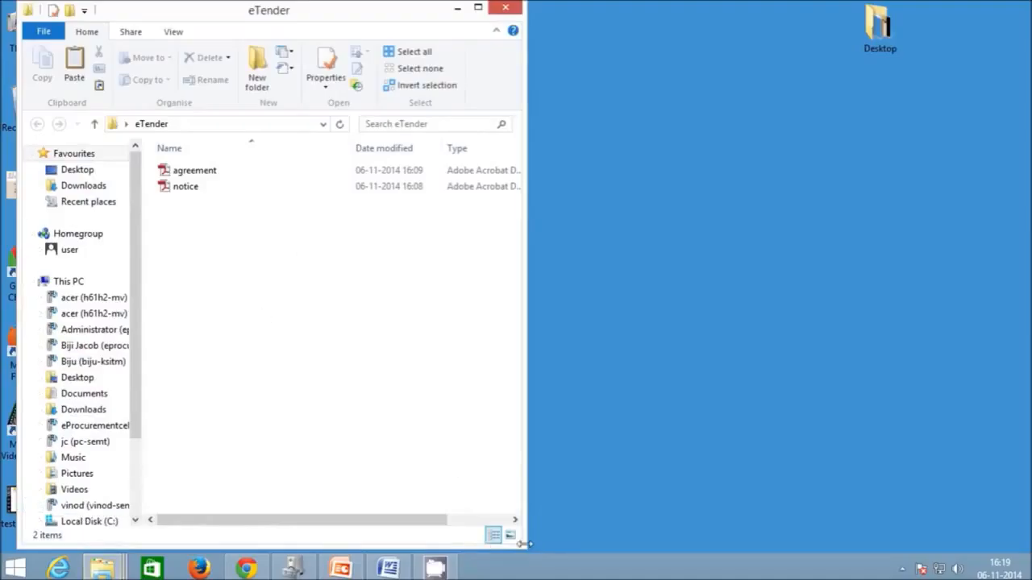
drag(523, 439, 745, 439)
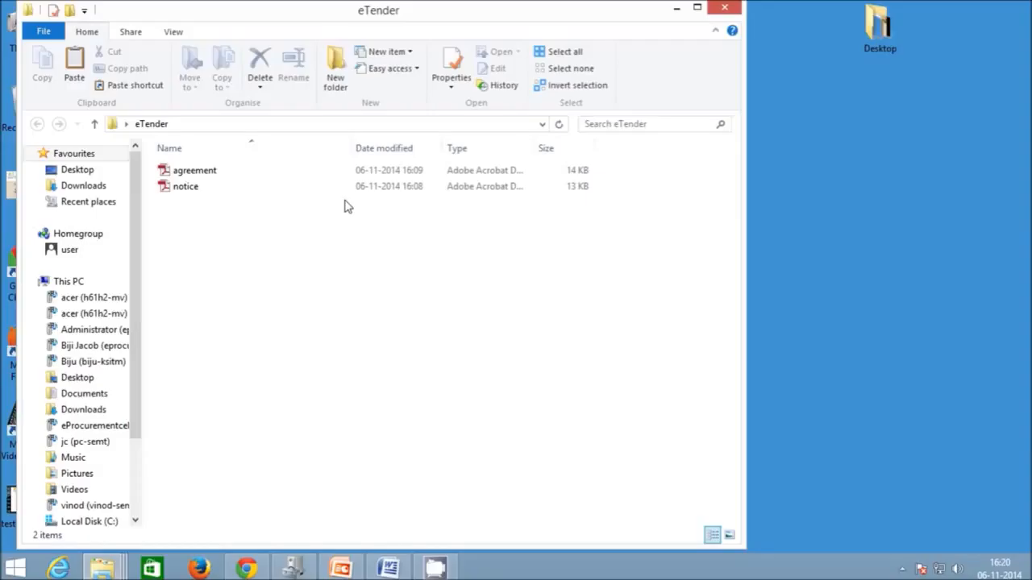
click(218, 186)
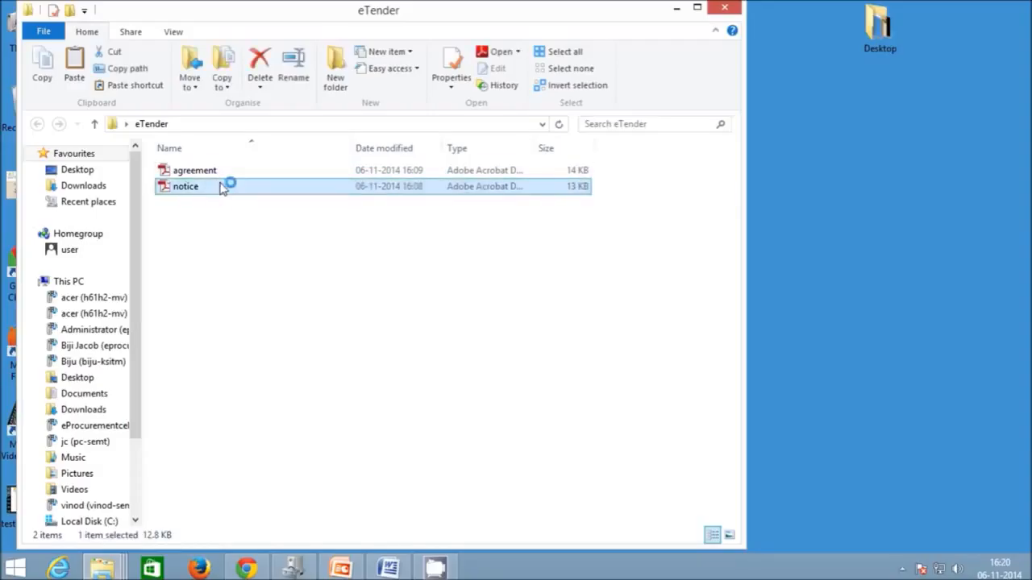
- View notice.pdf and agreement.pdf in Adobe Reader, then restore Chrome from the taskbar
double_click(223, 187)
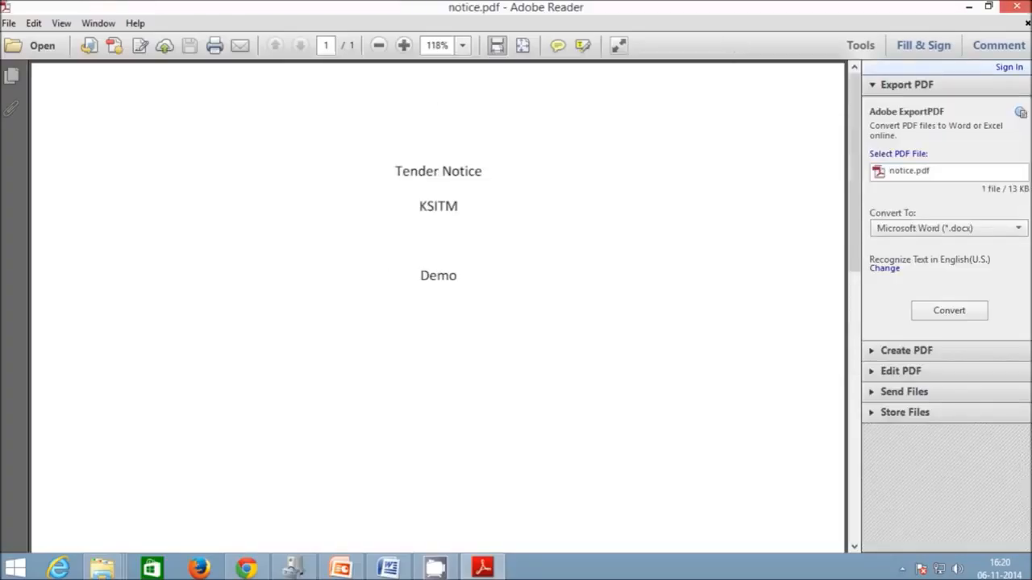
click(968, 8)
double_click(198, 171)
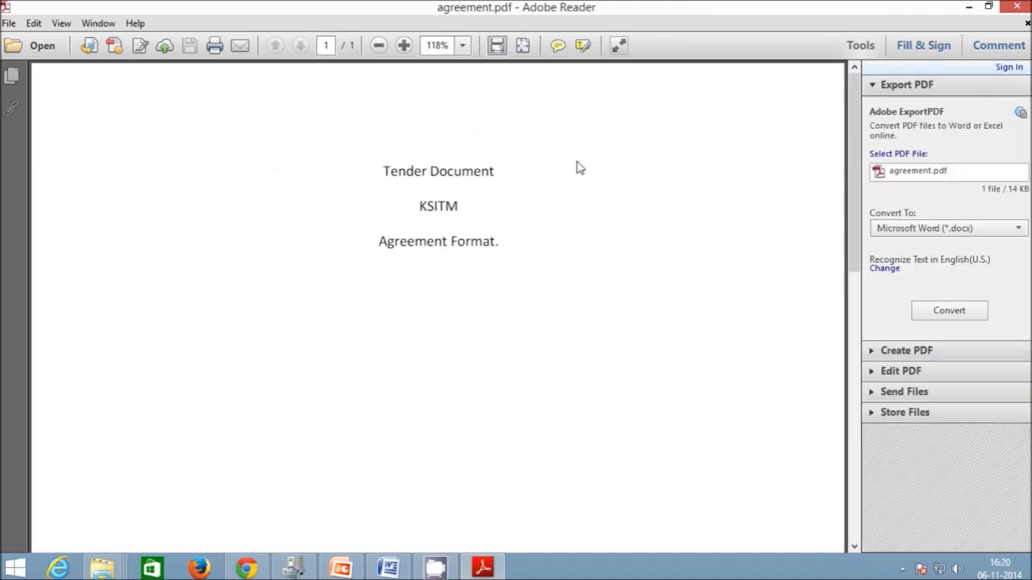
click(1010, 6)
click(249, 569)
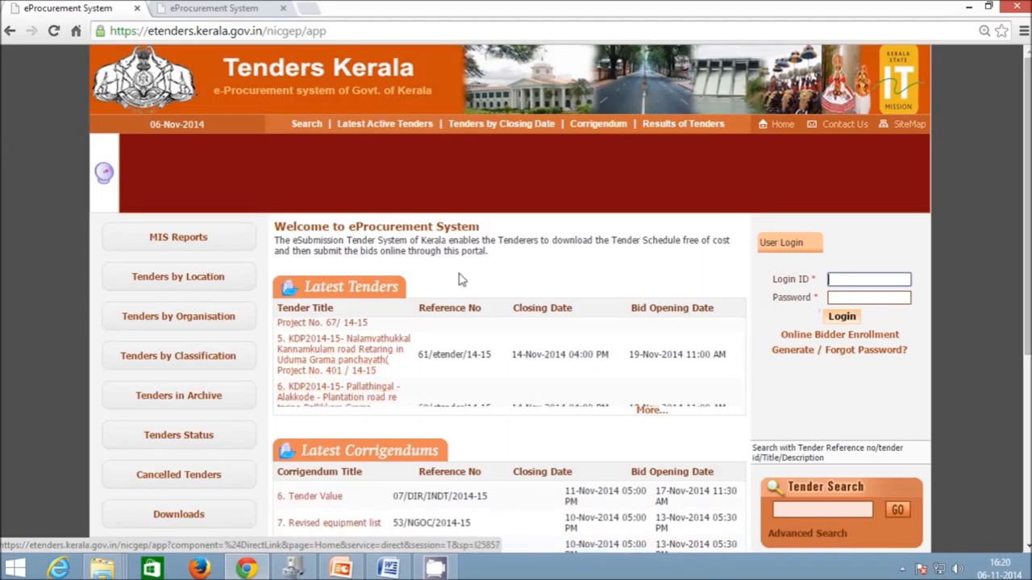
- Scroll the Tenders Kerala home page and choose Downloads from the left-hand menu
scroll(386, 268, down, 1)
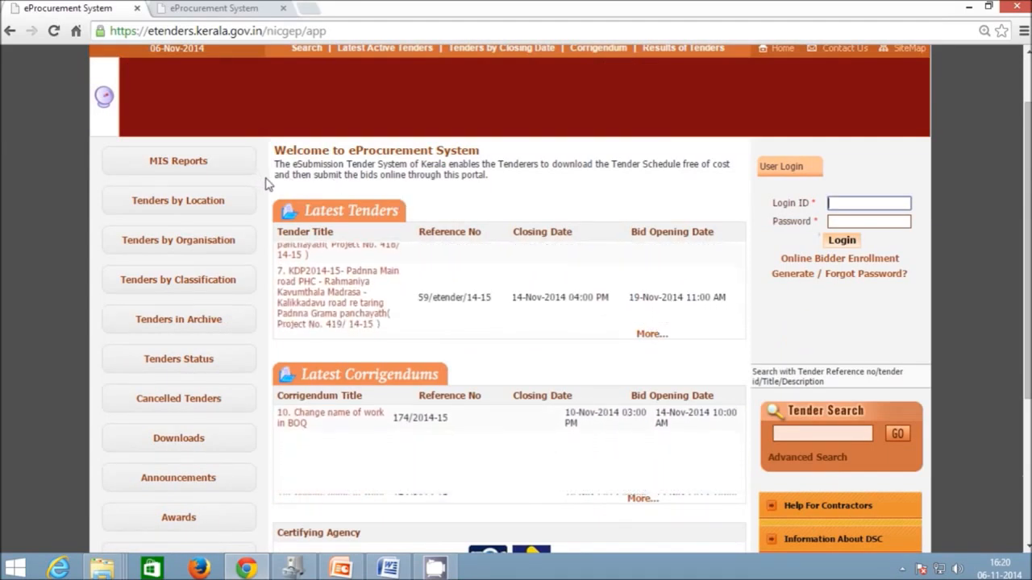
click(179, 439)
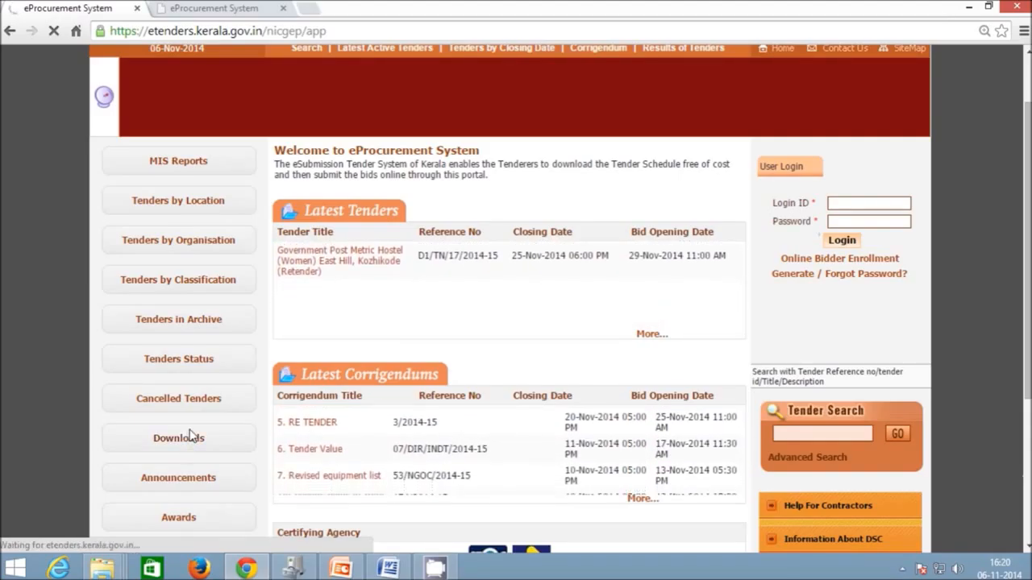
- Download BOQ_percentage_sample.xls from BOQ Downloads and open it from the download shelf
scroll(363, 350, down, 1)
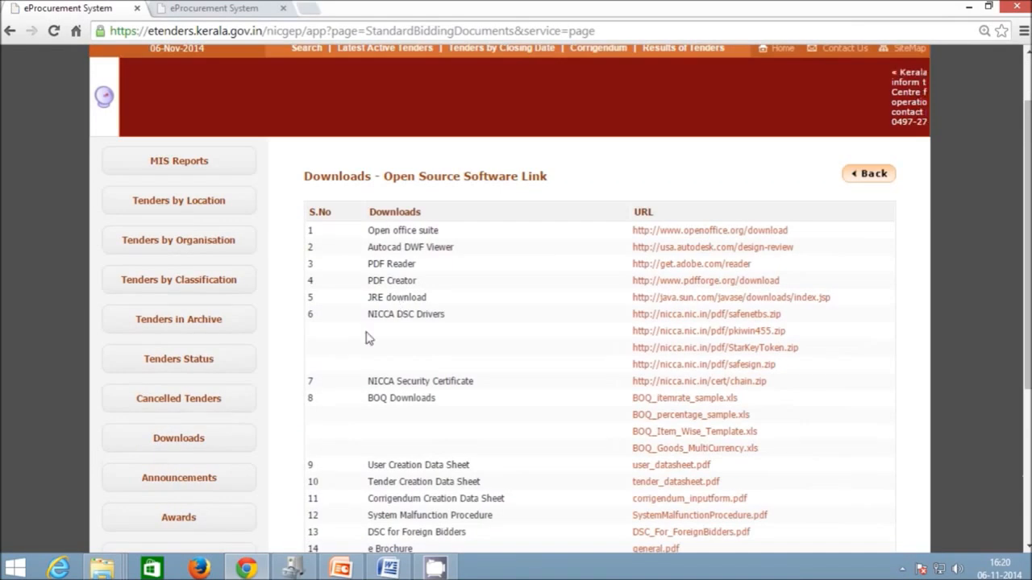
drag(370, 401, 438, 407)
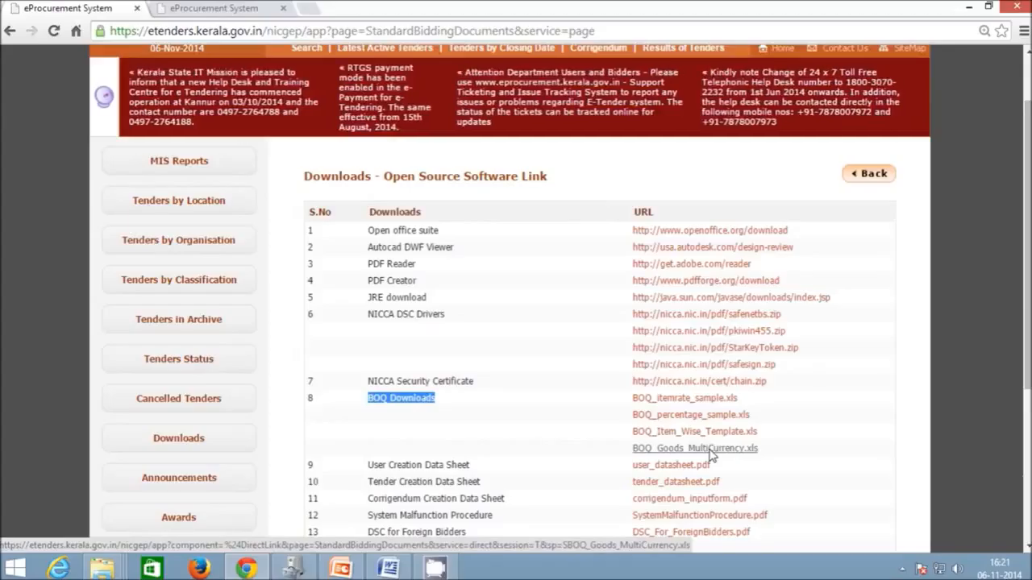
scroll(526, 440, down, 1)
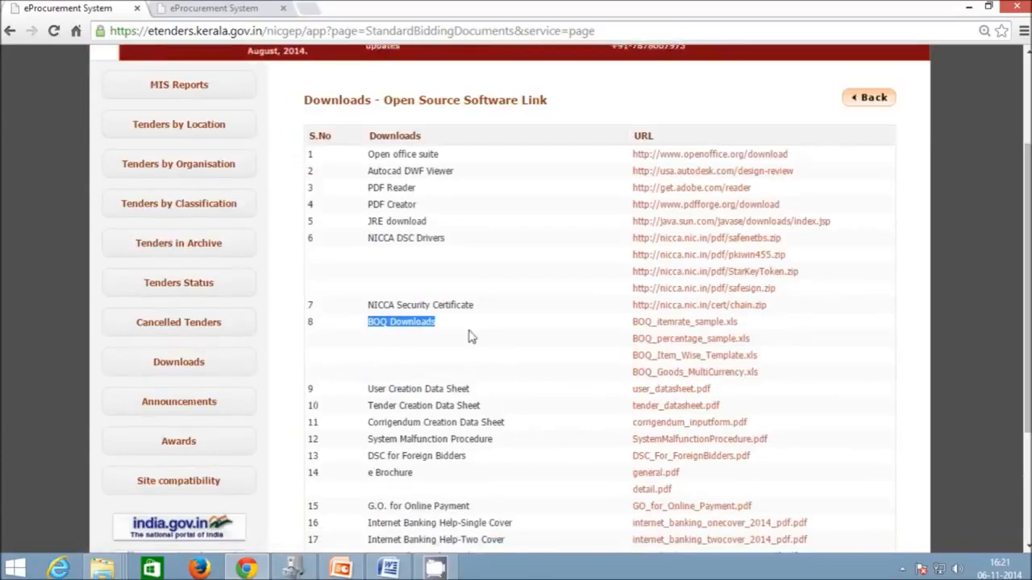
click(407, 326)
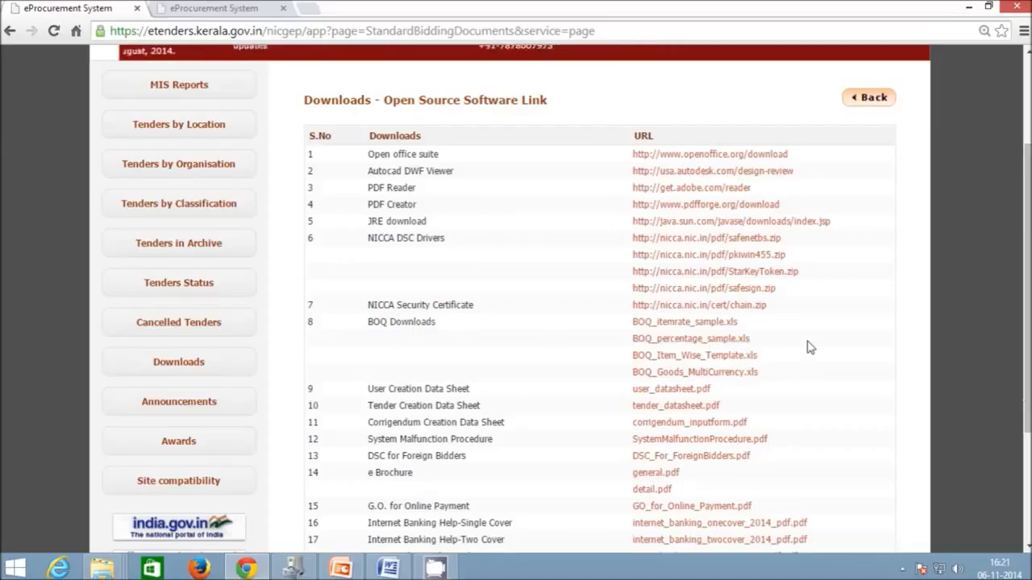
click(700, 342)
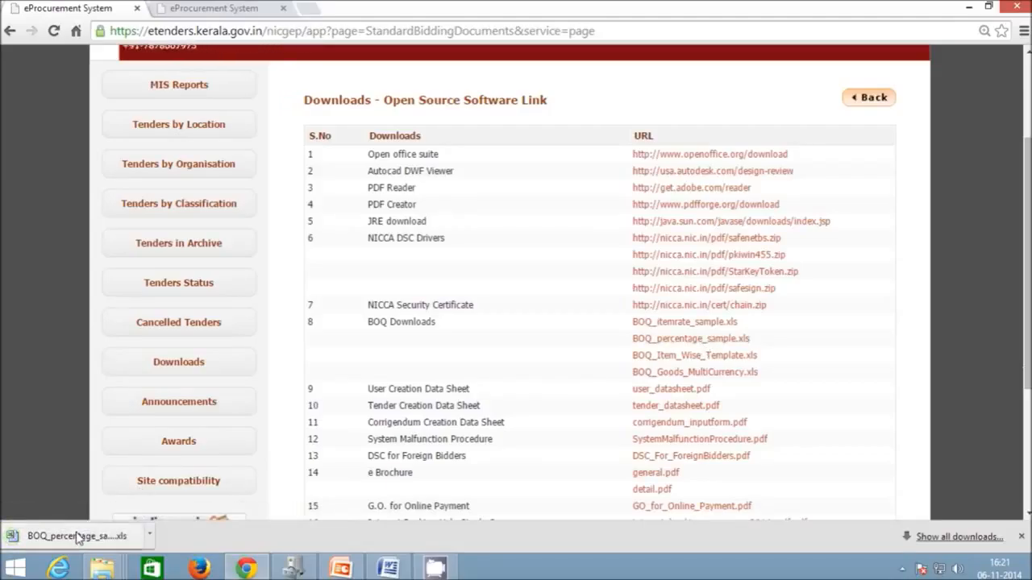
click(78, 537)
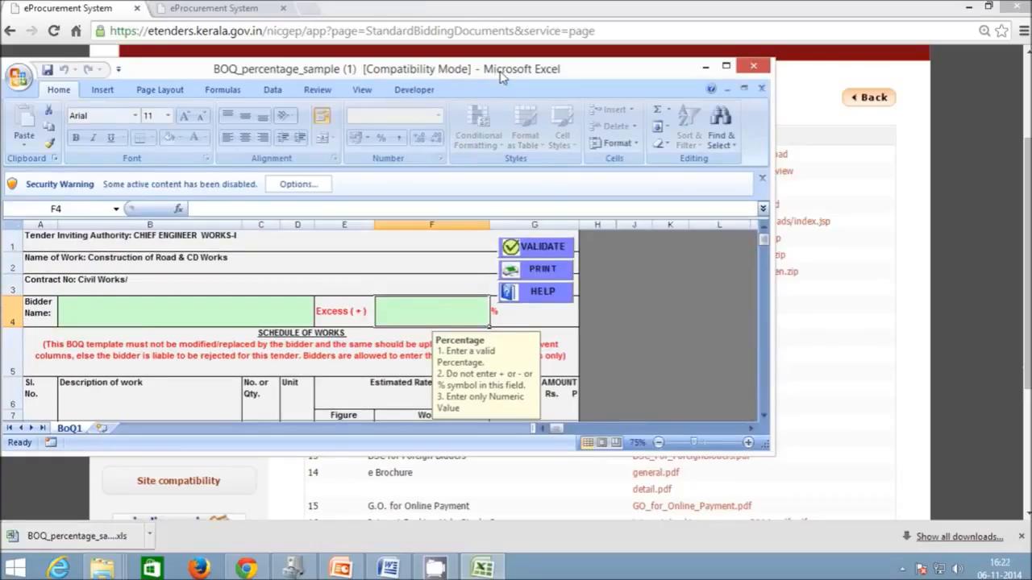
- Maximize the workbook, enable its macro content, and dismiss the GePNIC BoQ Validation warning
double_click(396, 71)
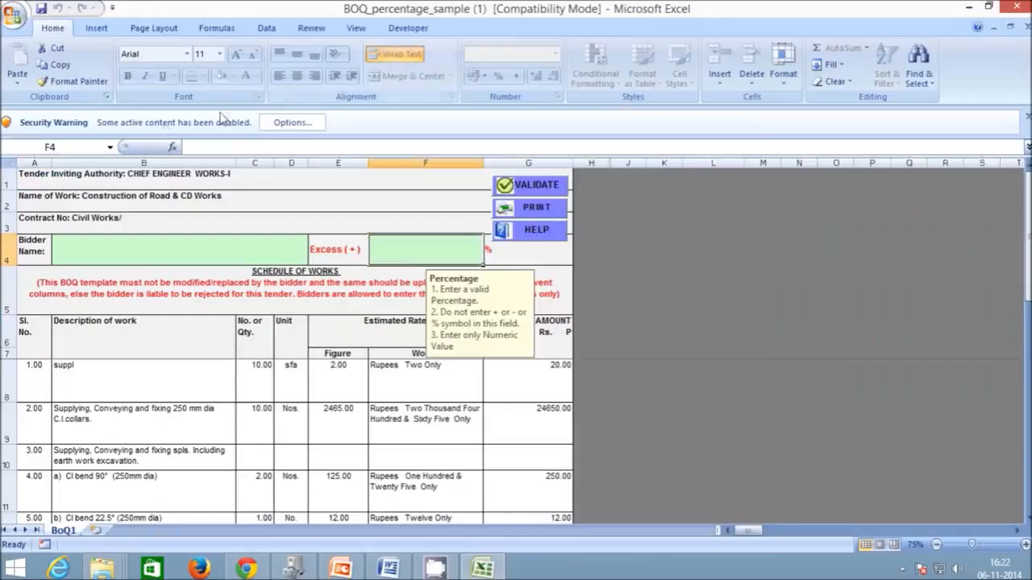
click(286, 124)
click(382, 320)
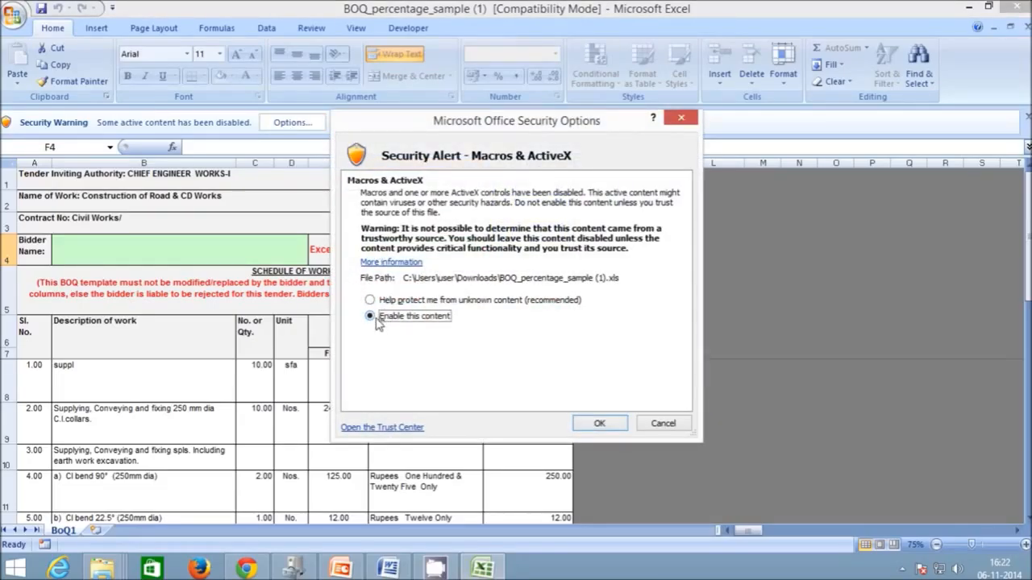
click(597, 425)
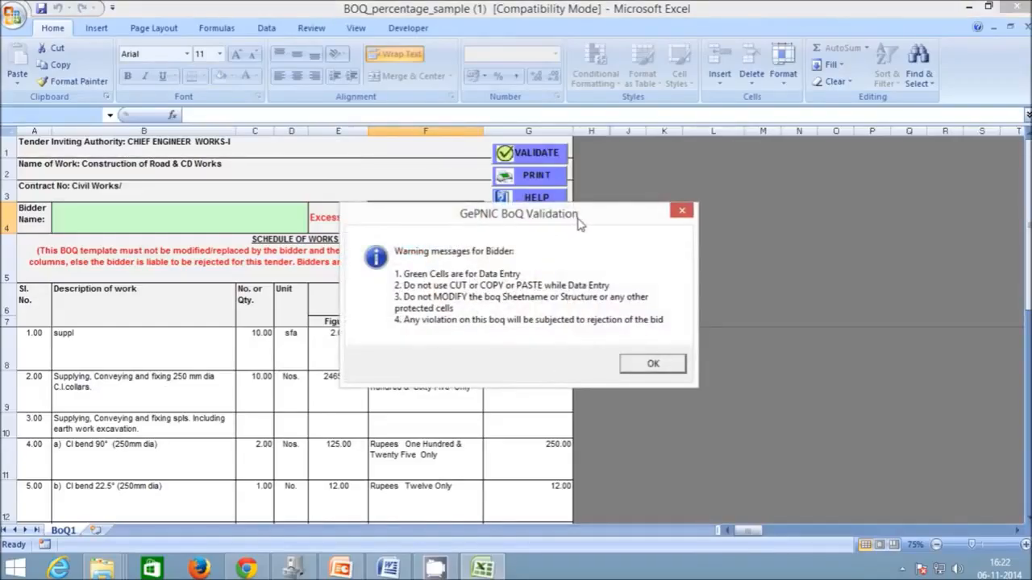
click(652, 364)
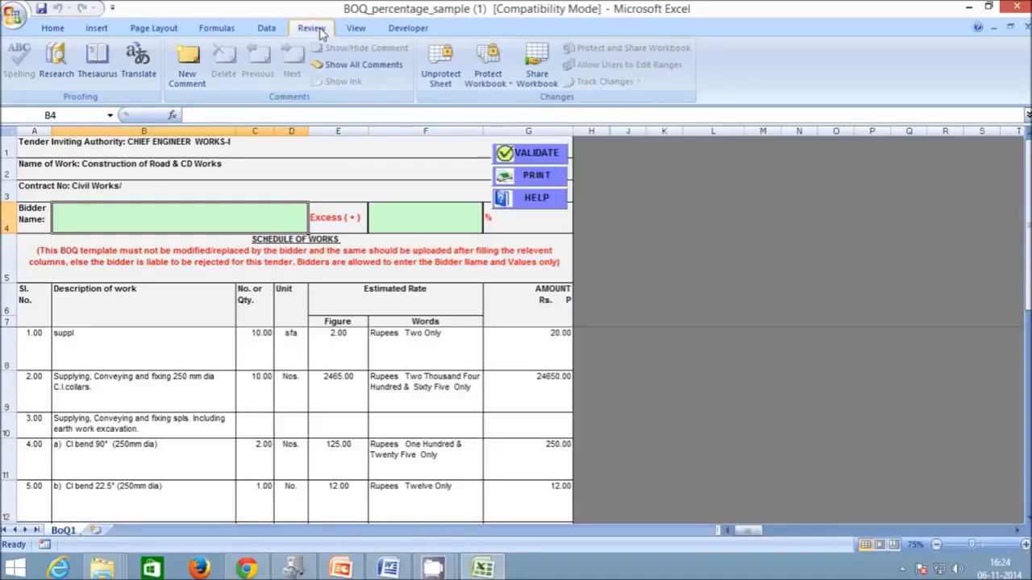
- Unprotect the BoQ1 sheet with its password to make the Road & CD Works schedule editable
click(431, 75)
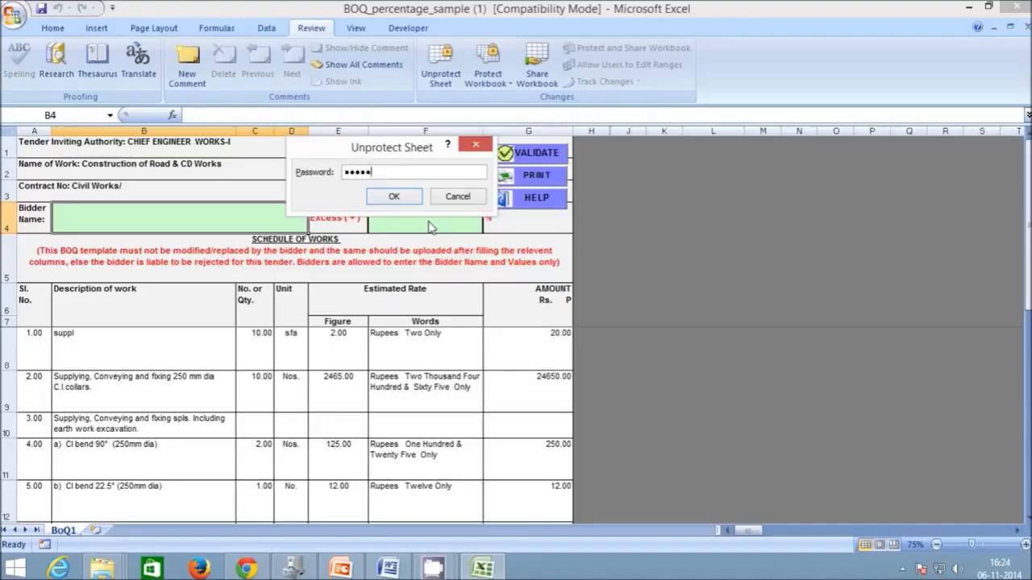
click(394, 196)
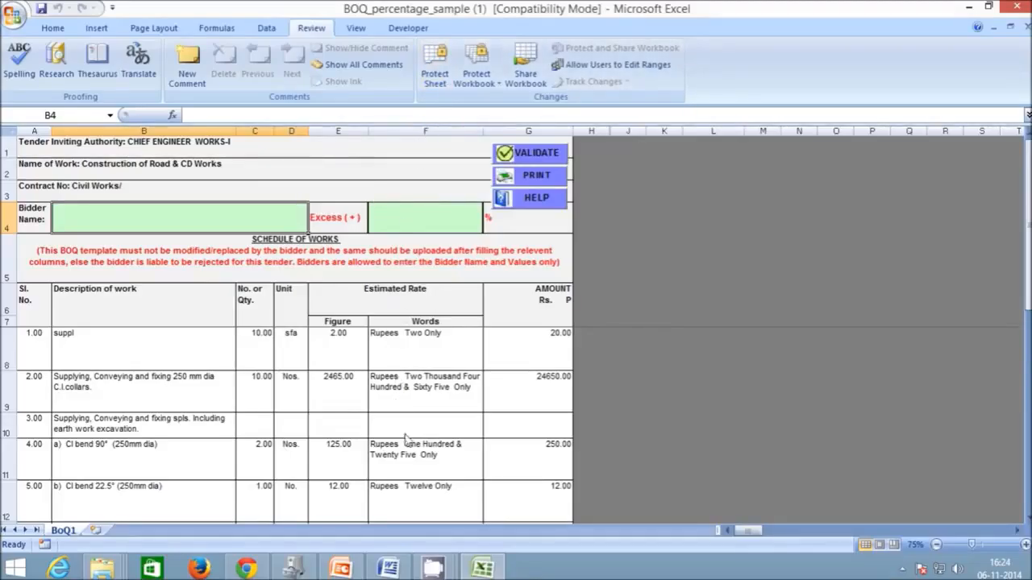
scroll(408, 472, down, 2)
scroll(409, 472, up, 2)
click(222, 151)
click(208, 172)
click(207, 194)
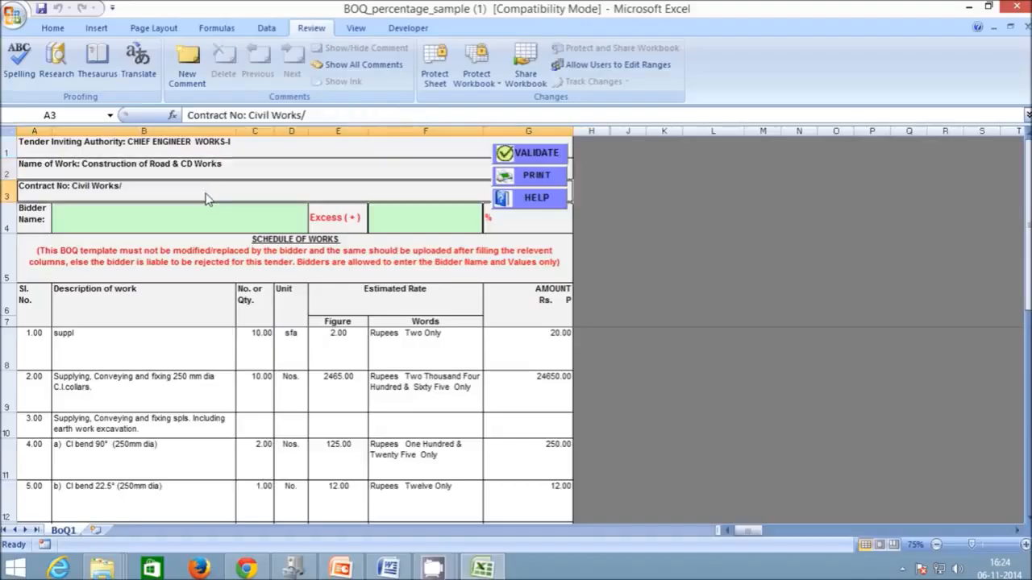
click(231, 153)
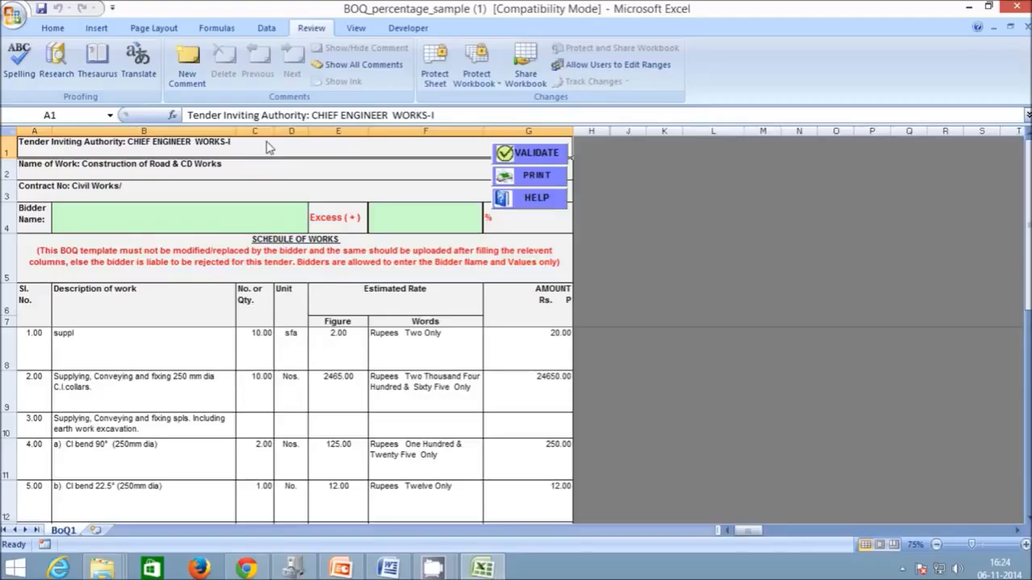
click(5, 224)
drag(5, 224, 5, 325)
click(170, 353)
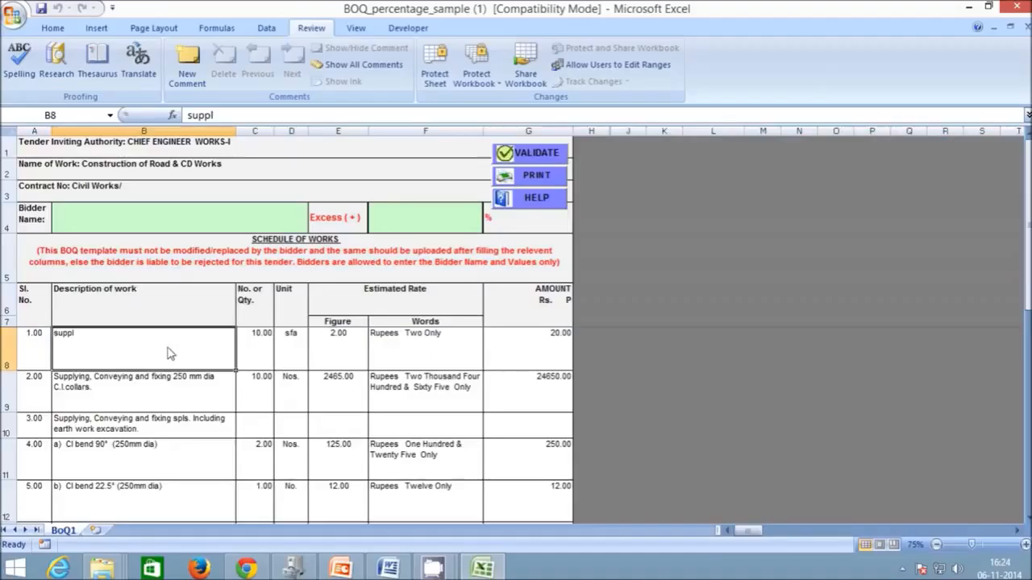
scroll(95, 405, down, 1)
scroll(95, 405, up, 1)
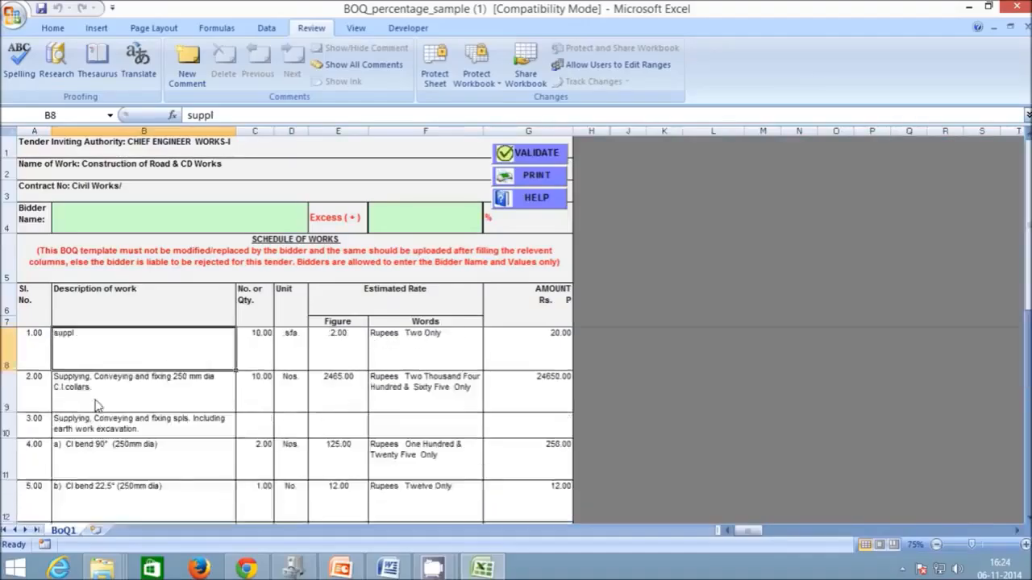
drag(4, 360, 3, 493)
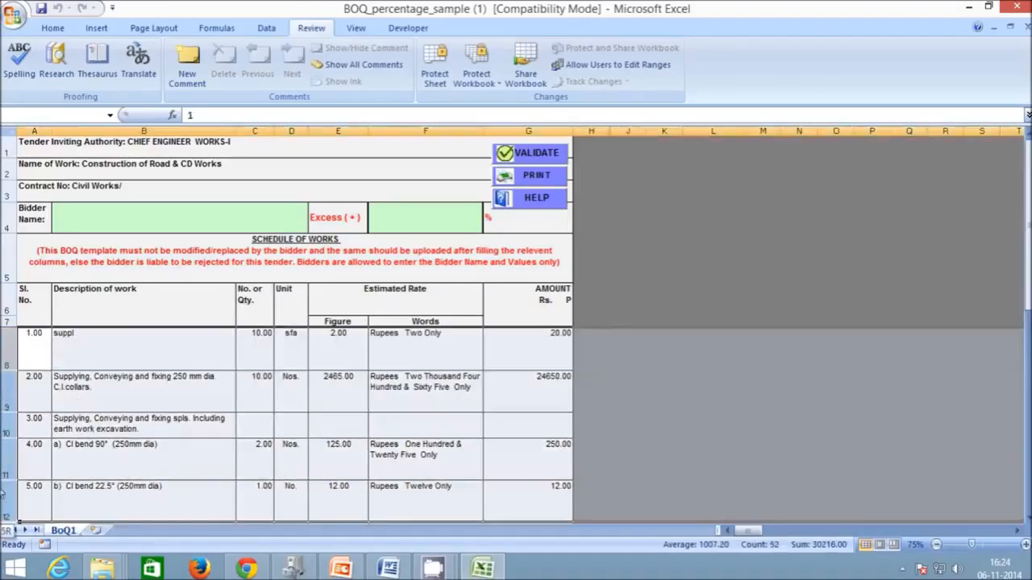
scroll(77, 411, down, 1)
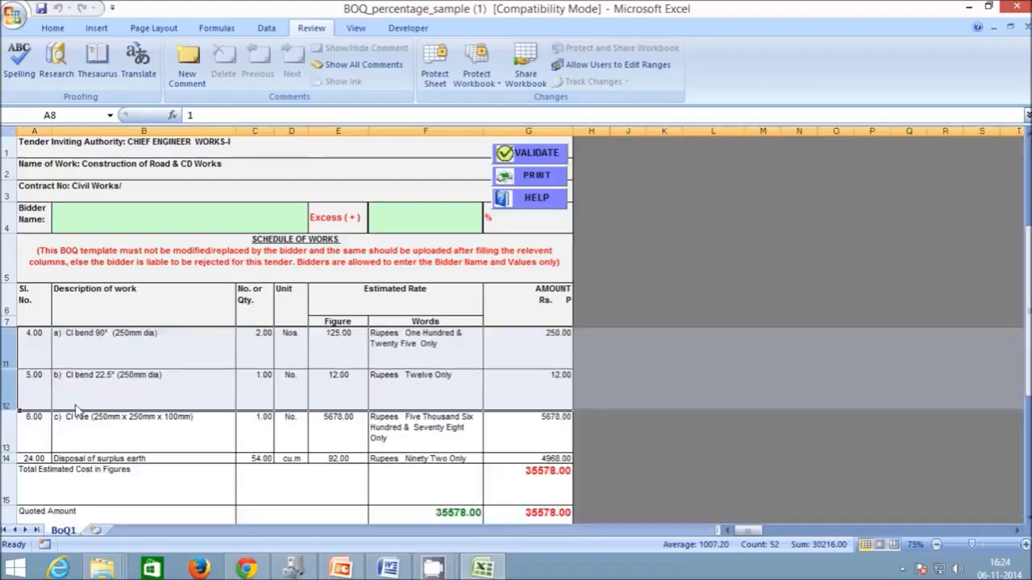
click(77, 407)
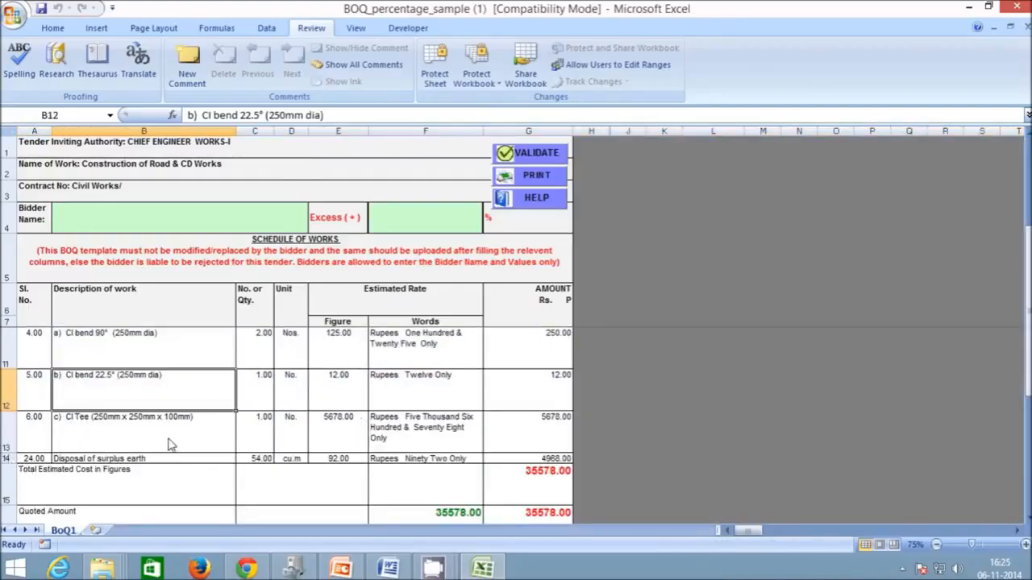
scroll(169, 444, down, 1)
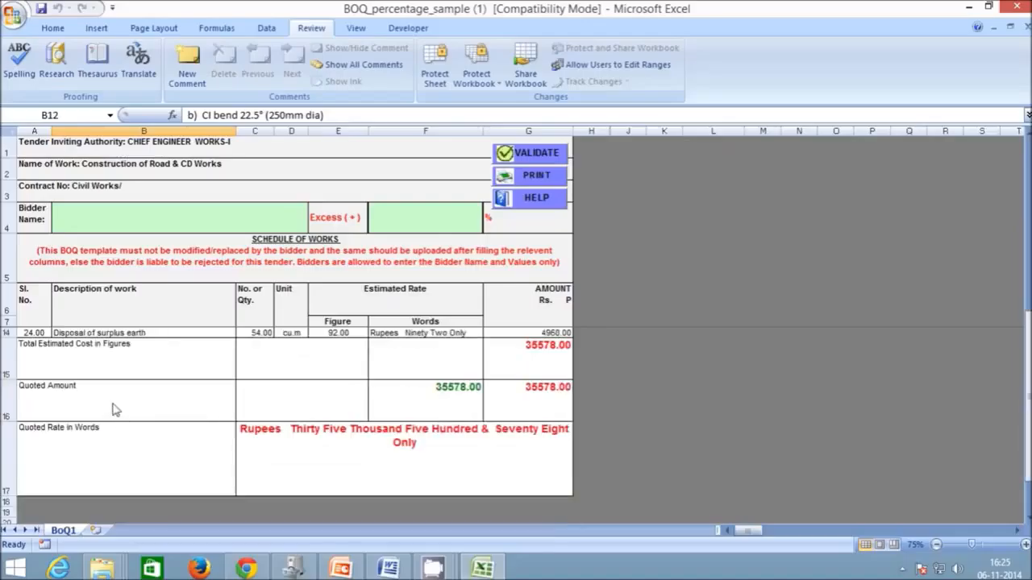
scroll(110, 392, up, 2)
click(91, 360)
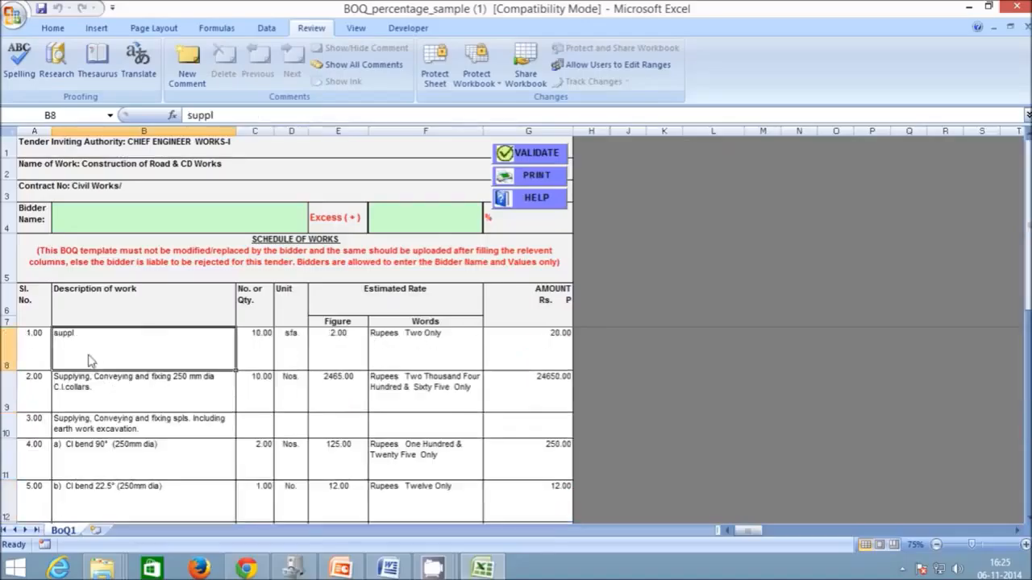
click(253, 353)
click(292, 353)
click(357, 352)
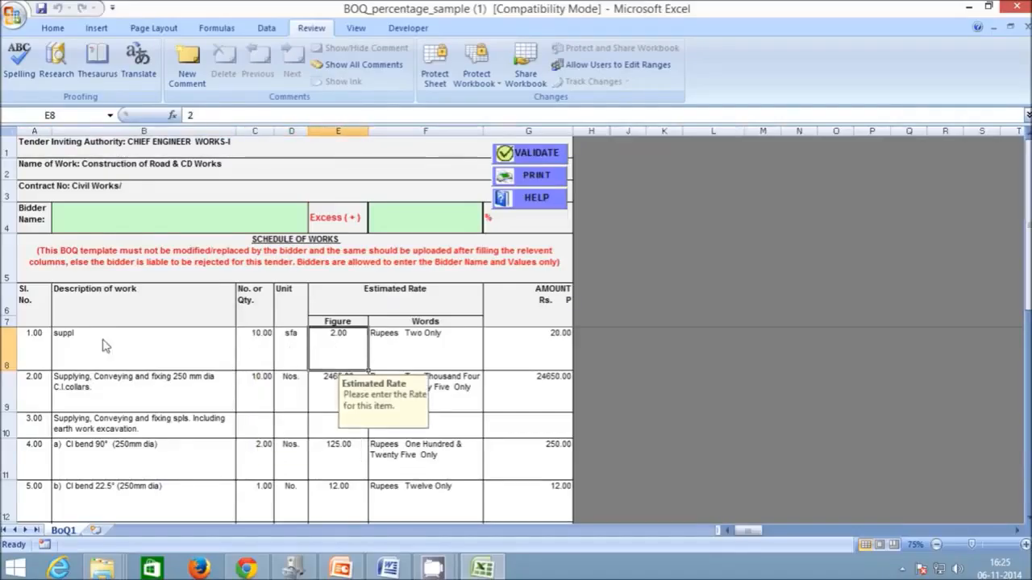
drag(23, 350, 342, 357)
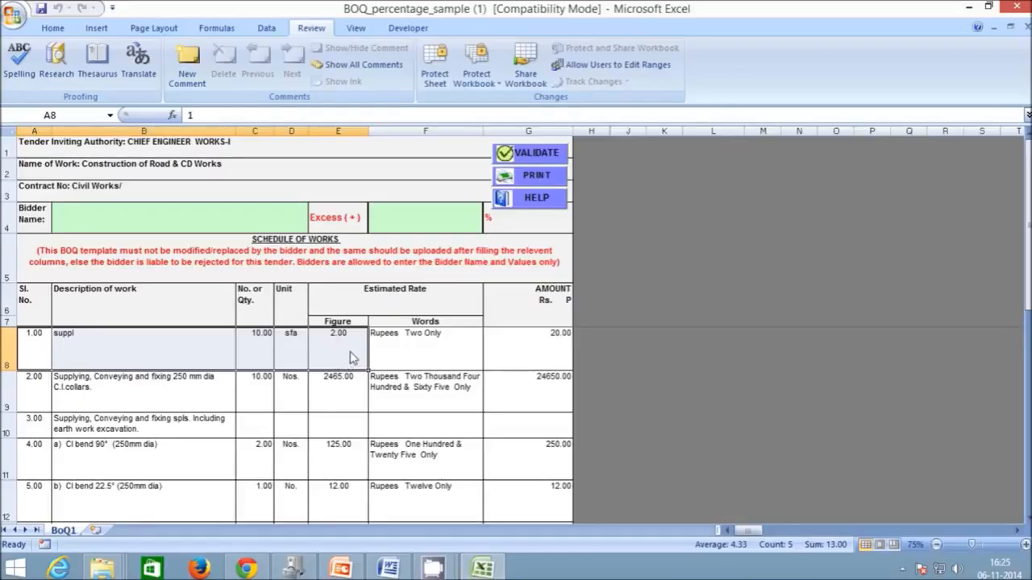
click(407, 351)
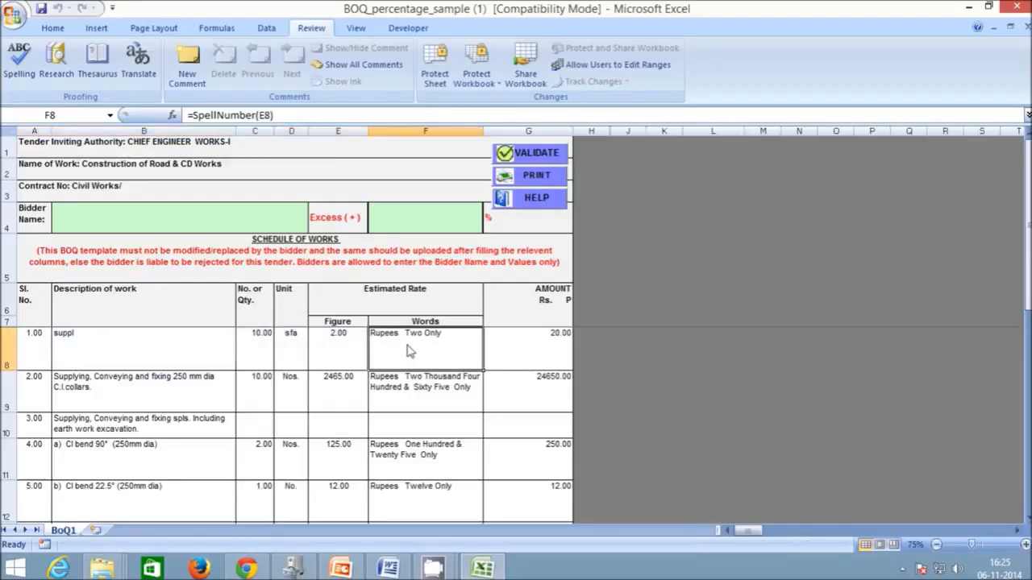
click(561, 362)
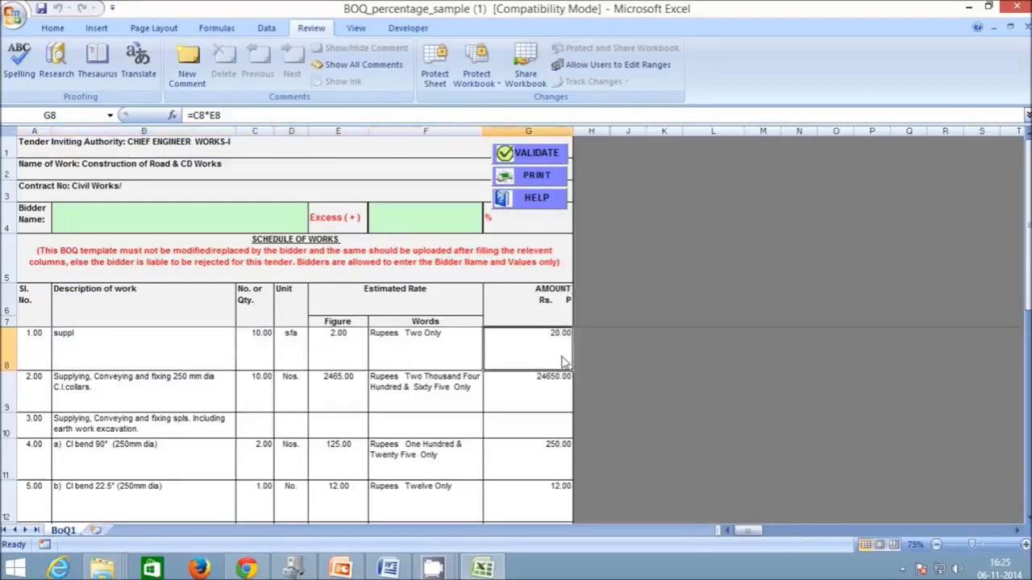
click(464, 363)
key(F2)
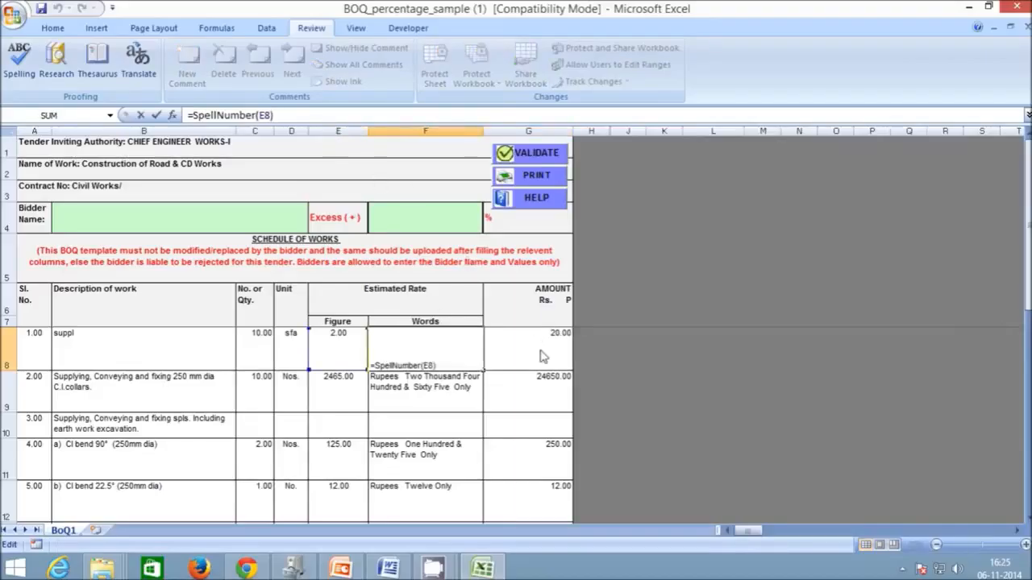
click(158, 116)
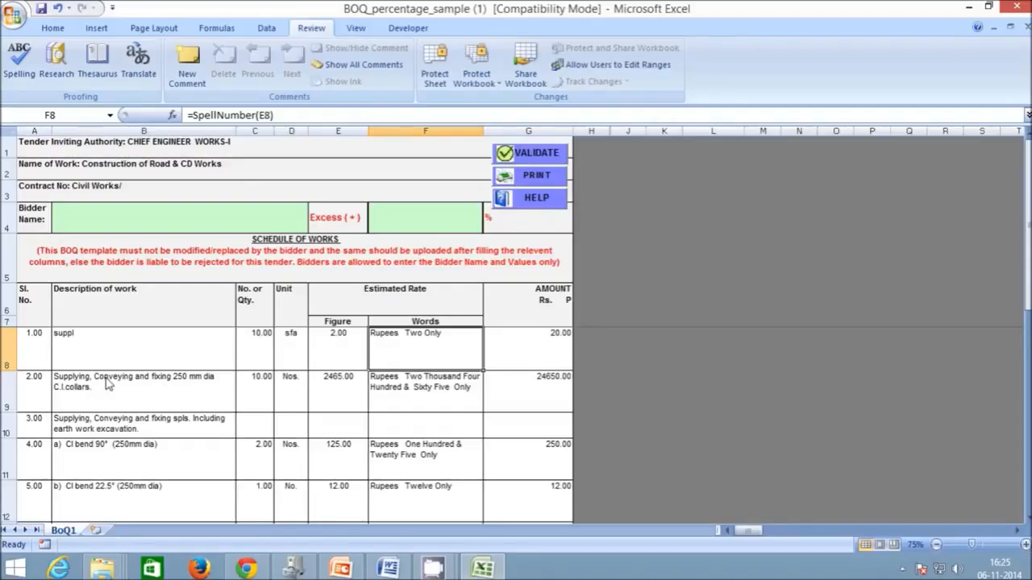
scroll(72, 375, down, 3)
- Change the tender inviting authority from CHIEF ENGINEER WORKS-I to KSITM
scroll(68, 370, up, 3)
scroll(50, 443, down, 2)
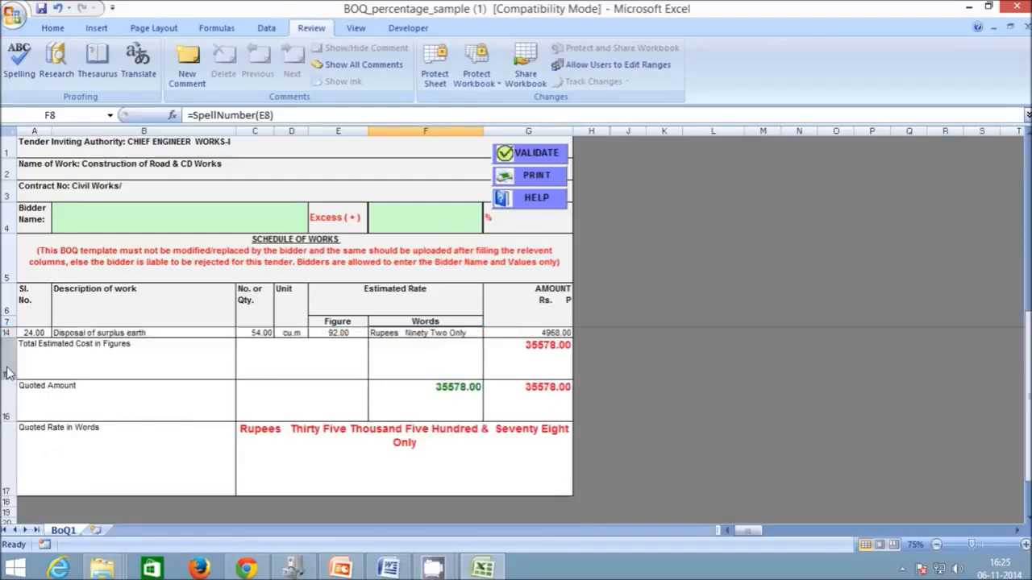
scroll(169, 397, up, 2)
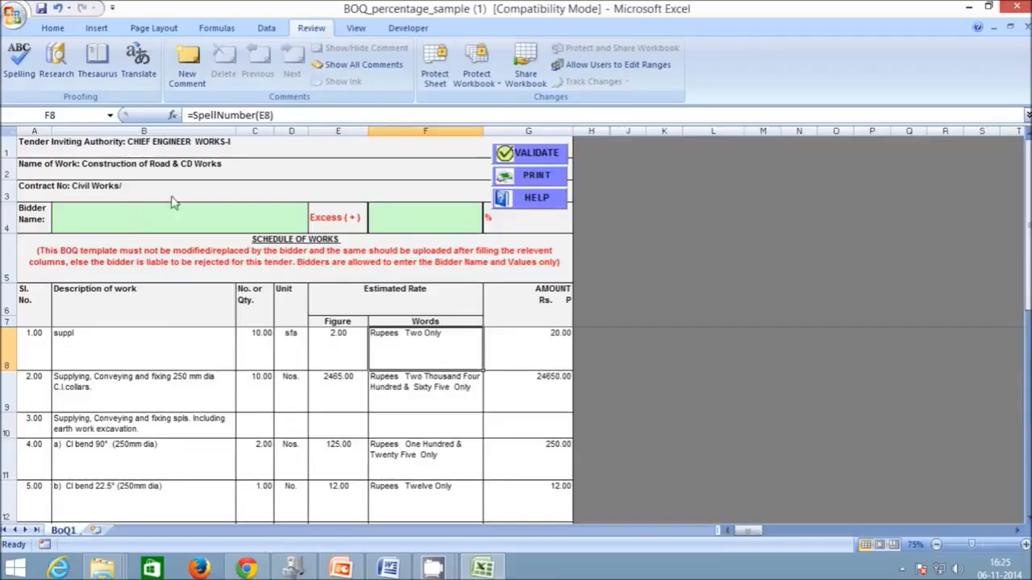
double_click(229, 144)
drag(239, 151, 135, 164)
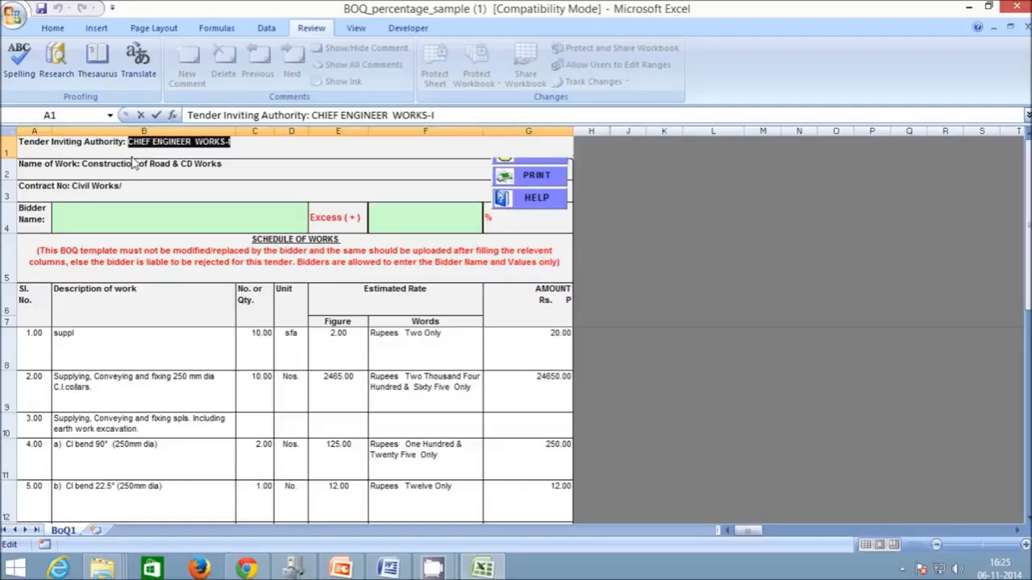
text(KSI)
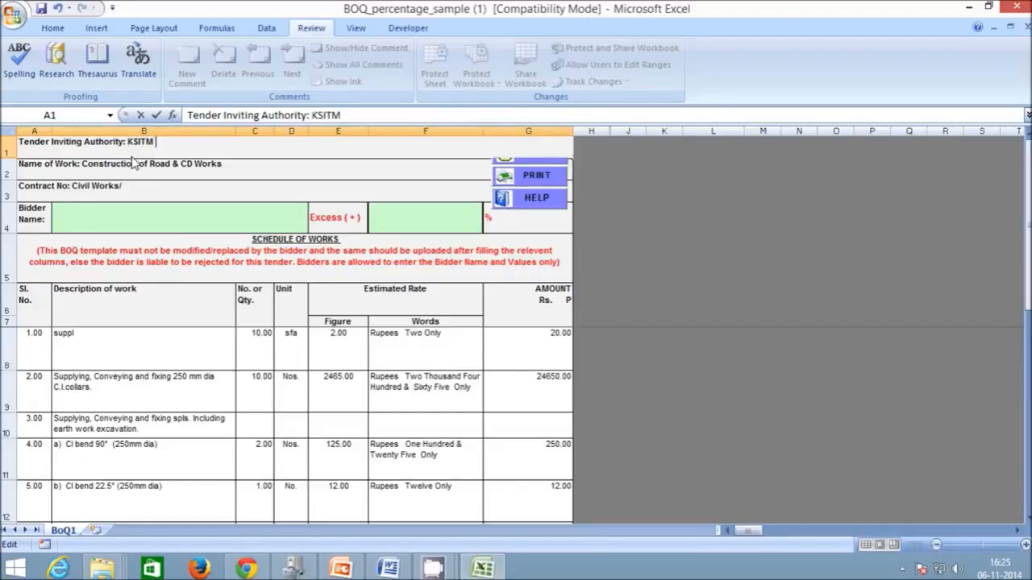
click(223, 172)
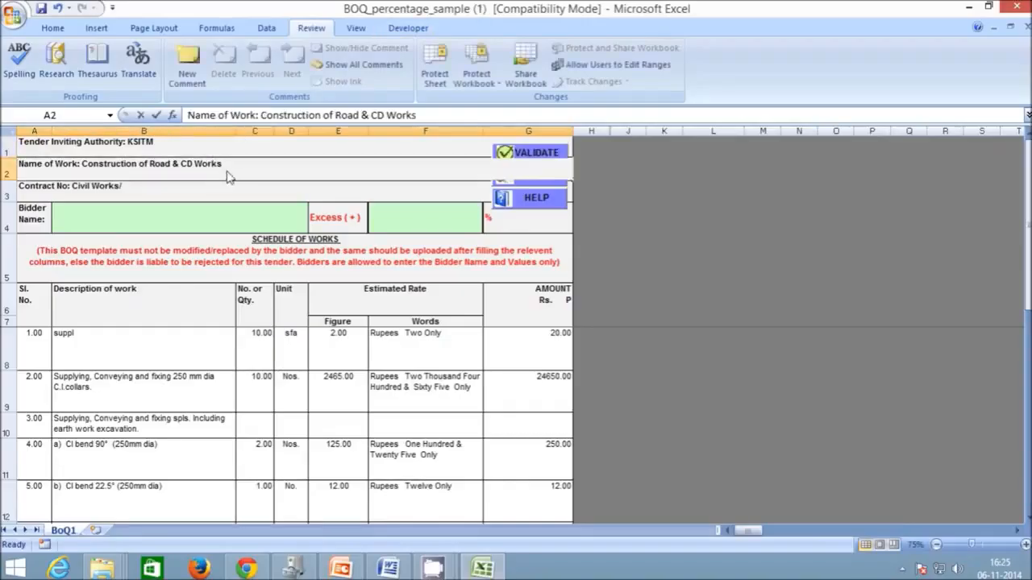
- Change the name of work to Construction of Road
double_click(230, 173)
drag(208, 166, 173, 163)
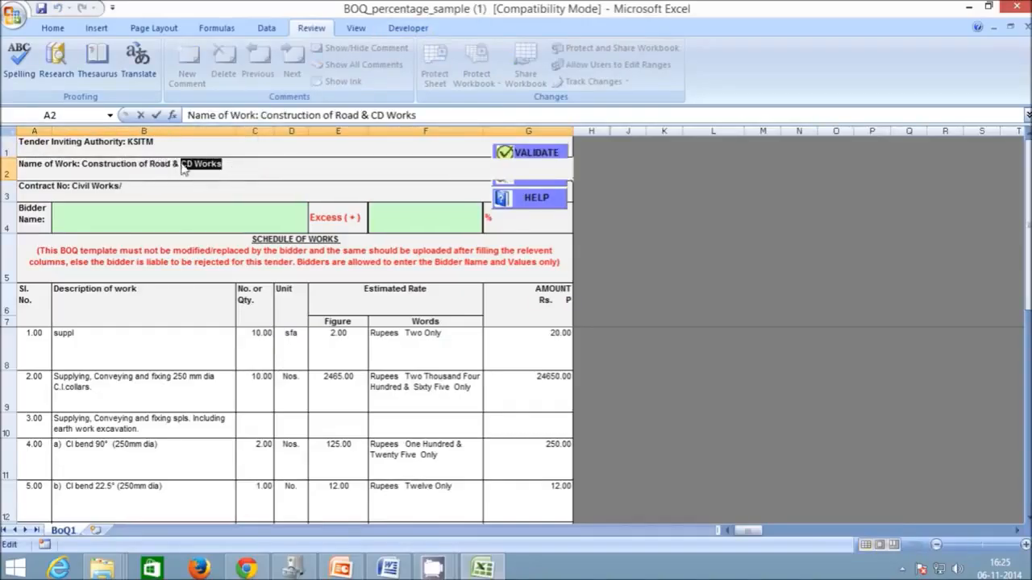
text(d Road)
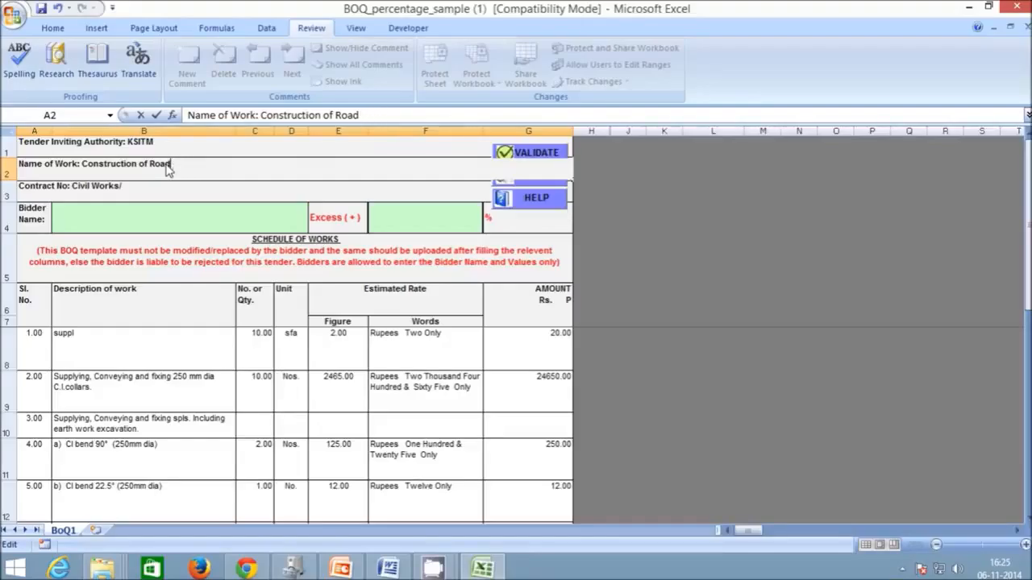
click(129, 195)
- Replace Civil Works/ so the contract number reads TEST/WORK/2014-15
double_click(120, 187)
drag(121, 187, 73, 190)
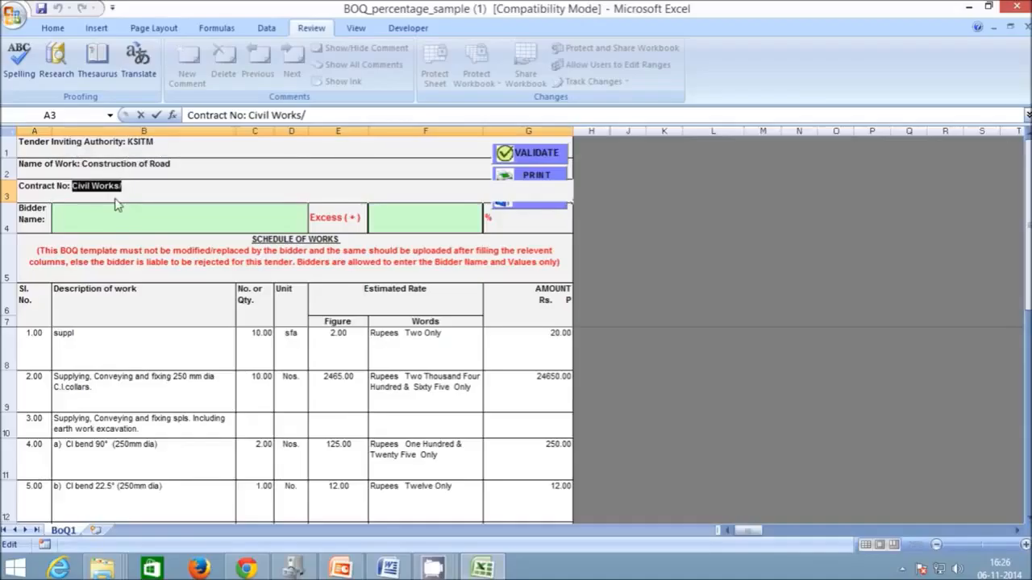
text(J)
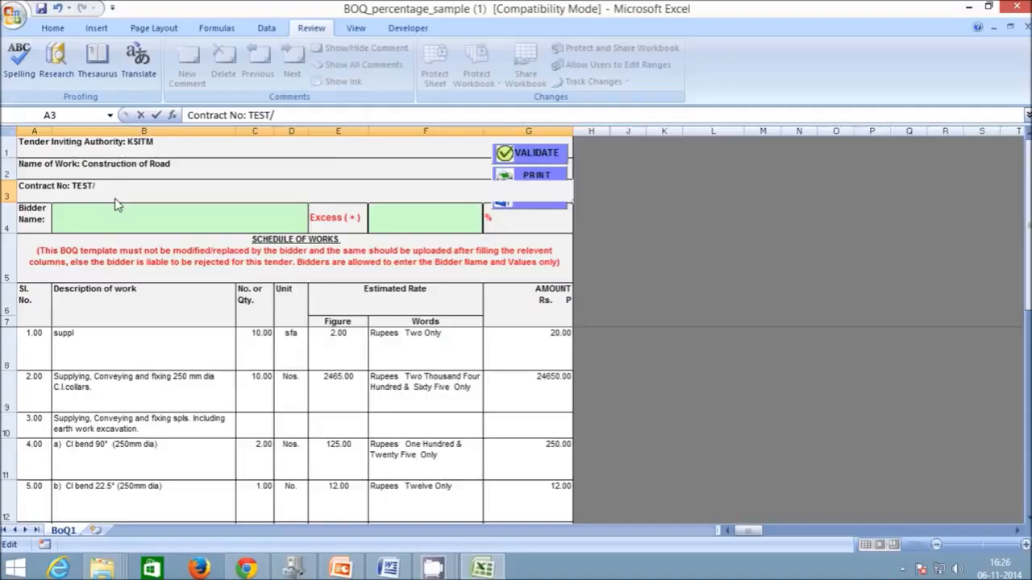
text(EST/WORK/2014-15)
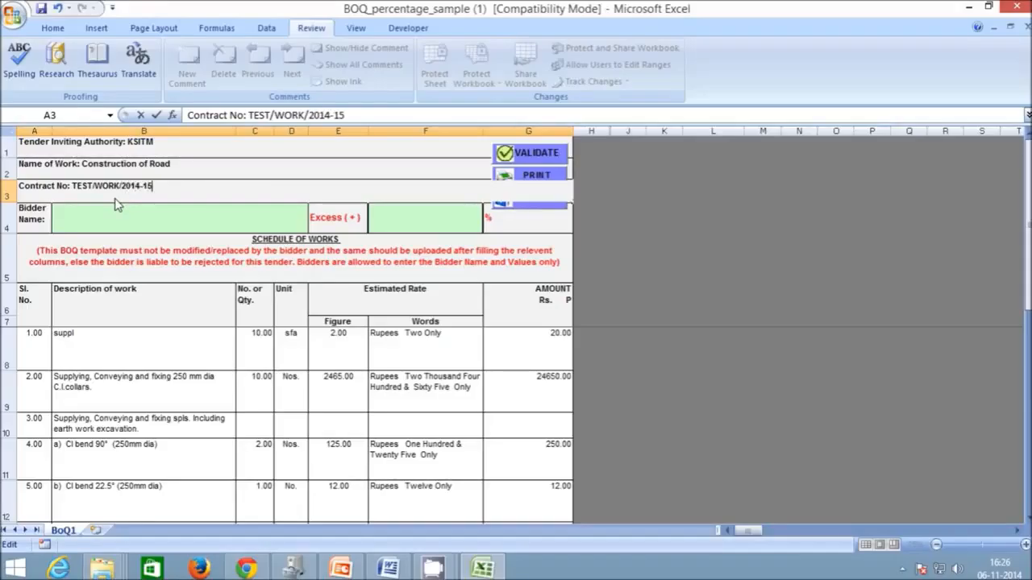
drag(38, 157, 523, 194)
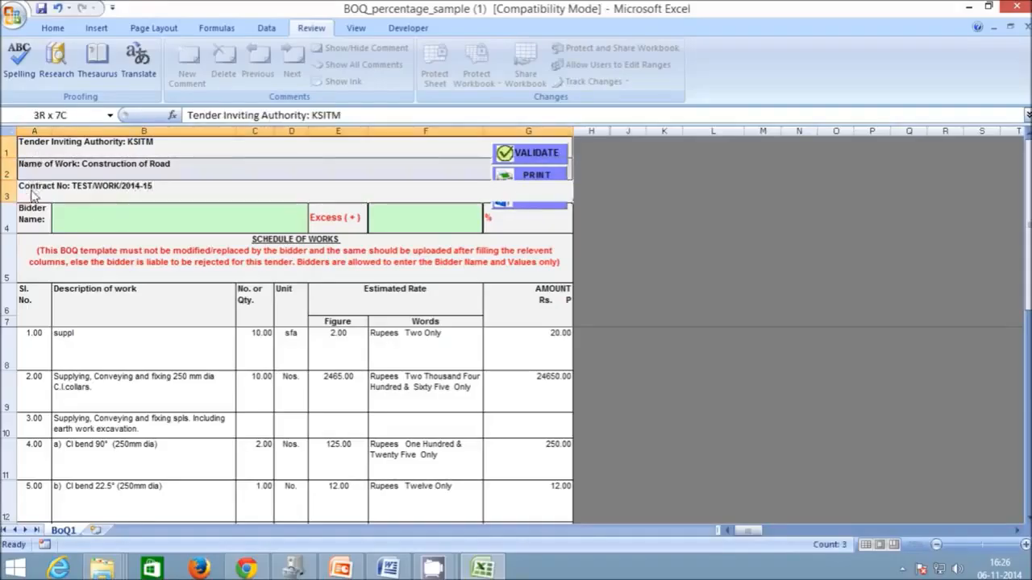
- Fill in the second item's description, quantity 1456 and unit 10 m2
click(113, 389)
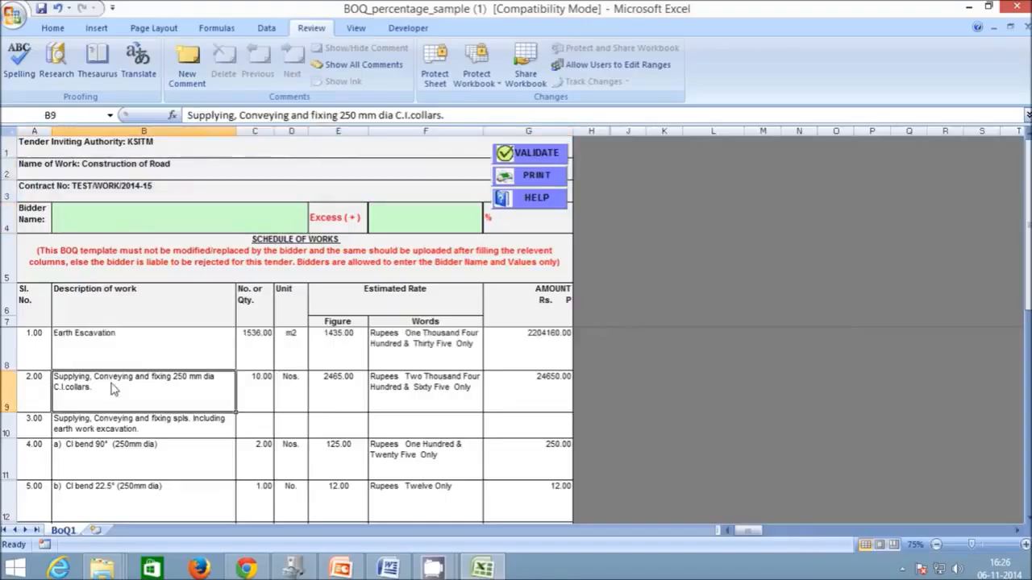
text(R)
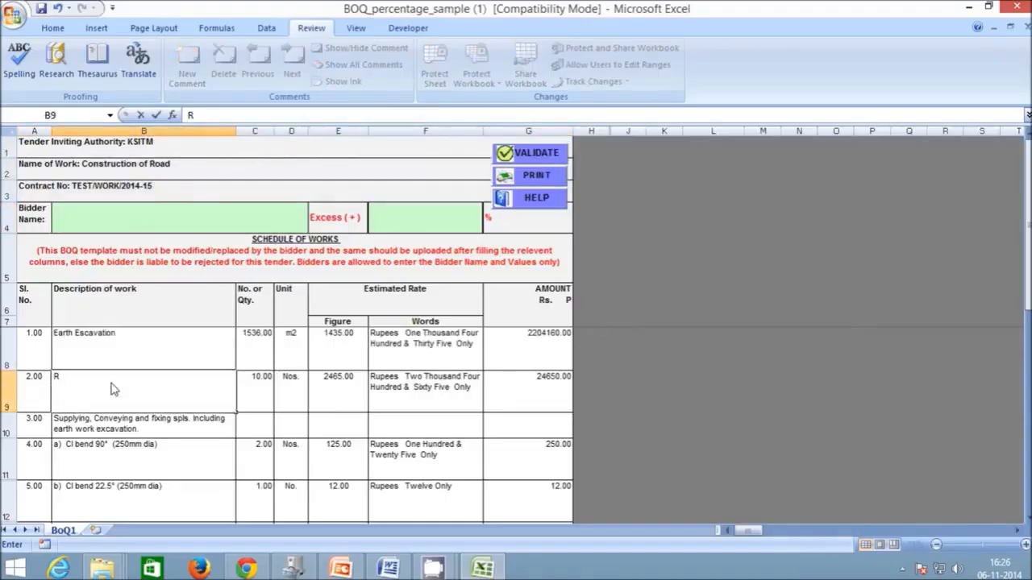
text(CC 1:3:5)
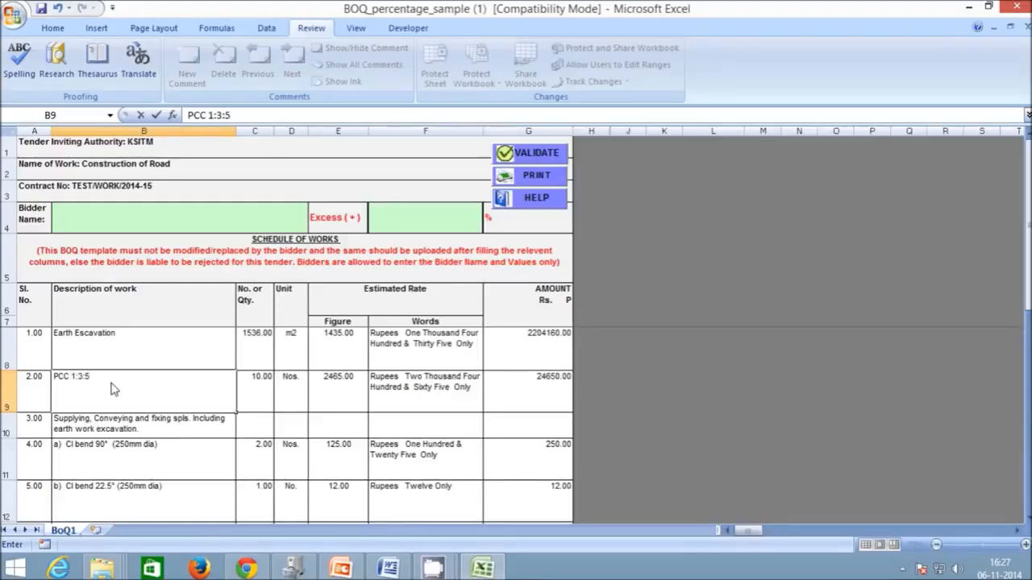
click(251, 382)
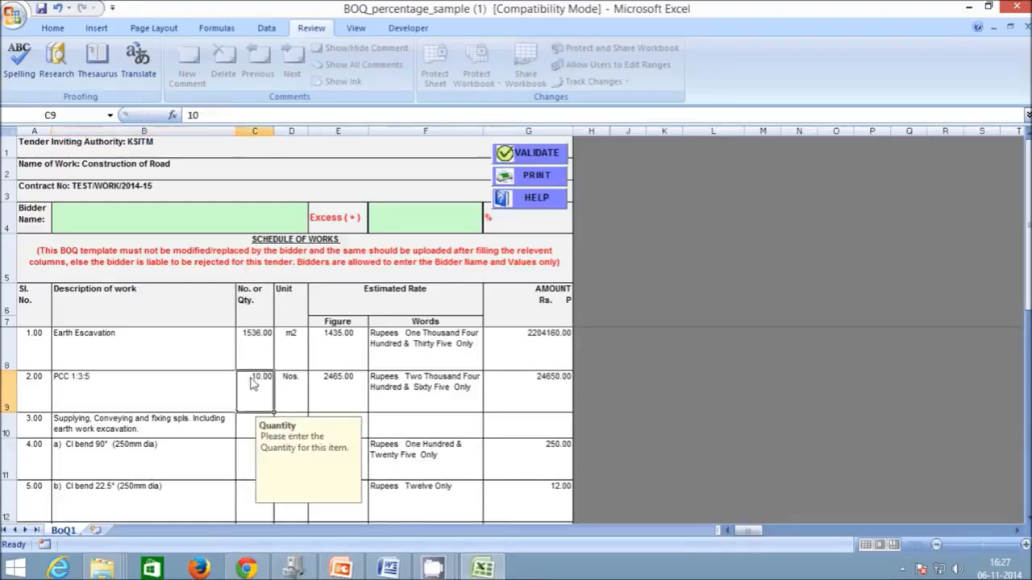
text(1456)
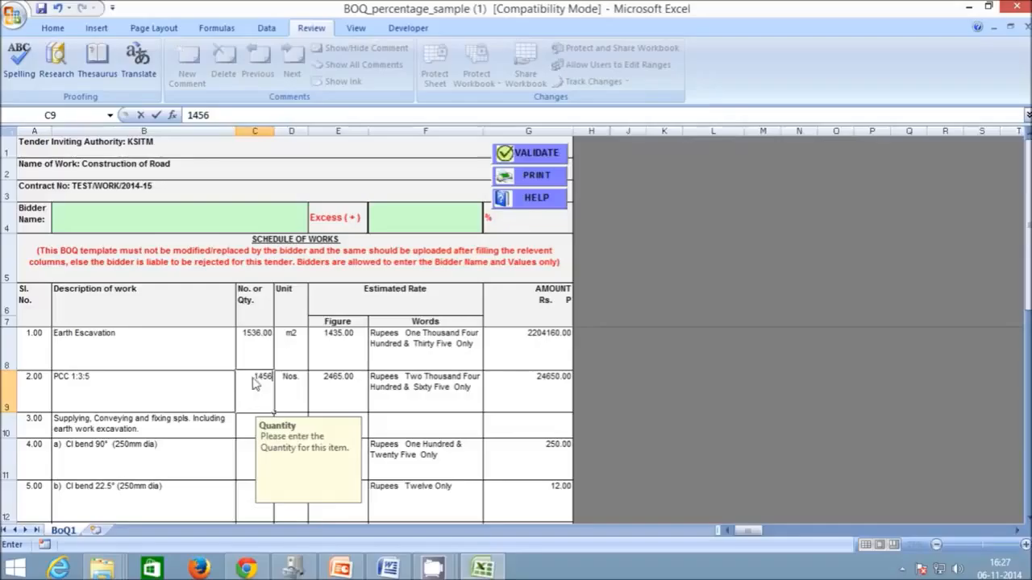
click(306, 395)
text(10 m2)
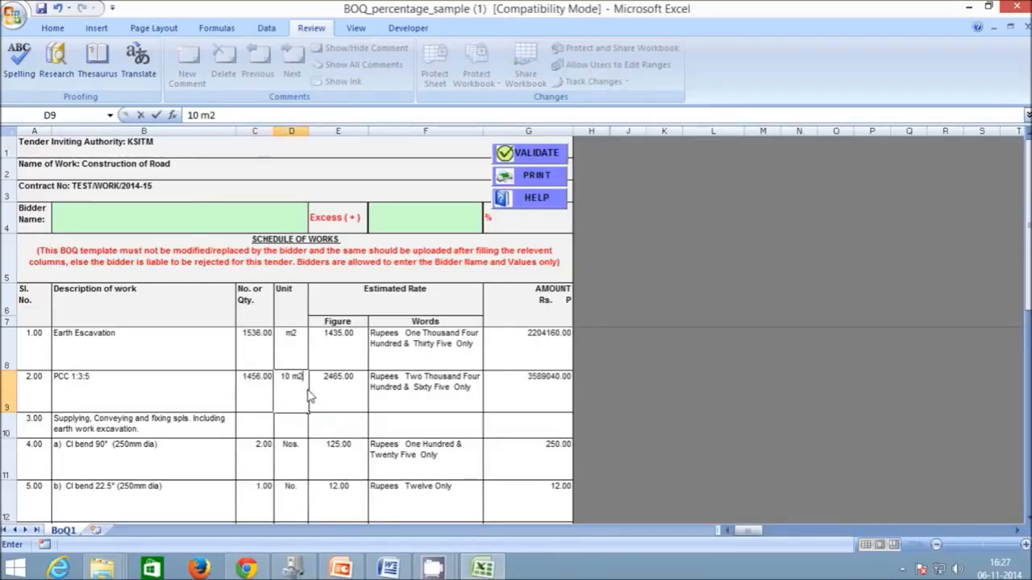
click(352, 388)
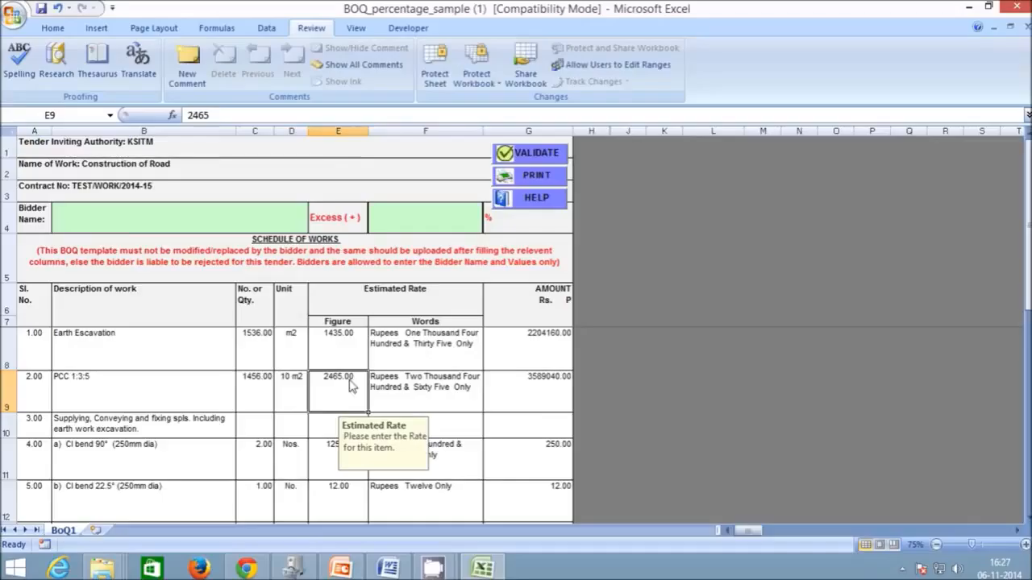
- Divide the second item's amount formula by 10 so it is priced per 10 m2
click(513, 372)
click(244, 116)
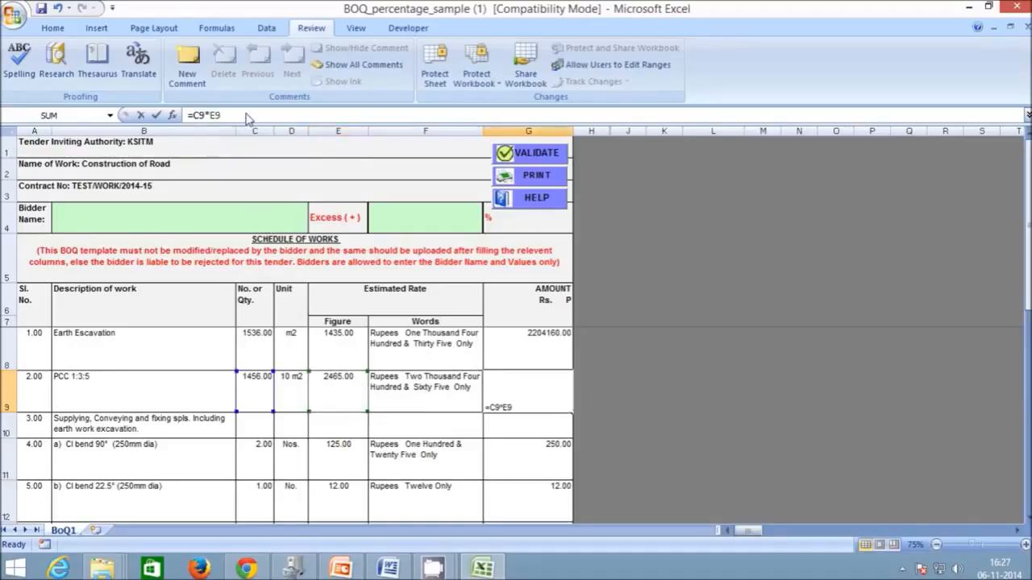
text(/10)
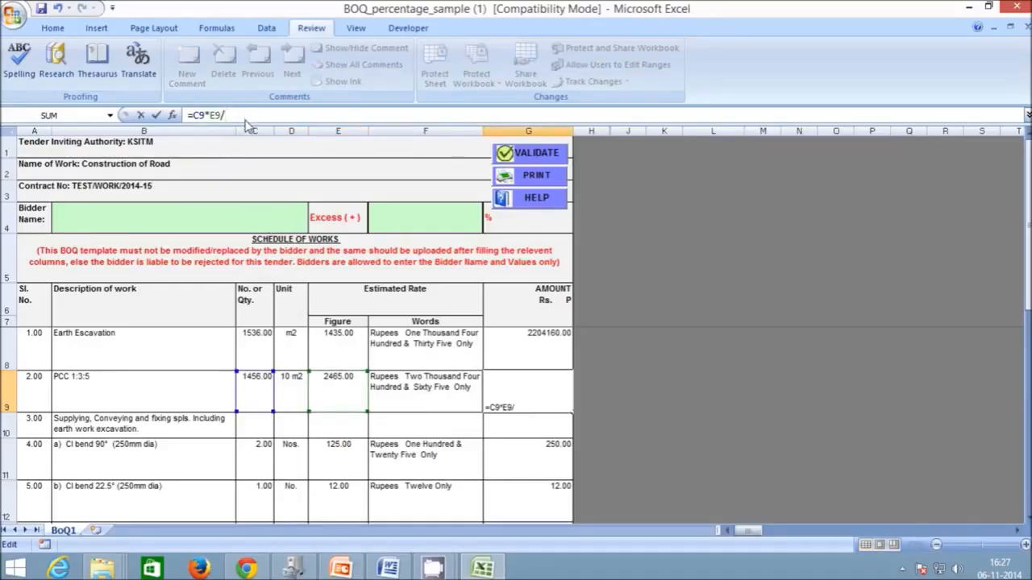
click(157, 116)
click(399, 408)
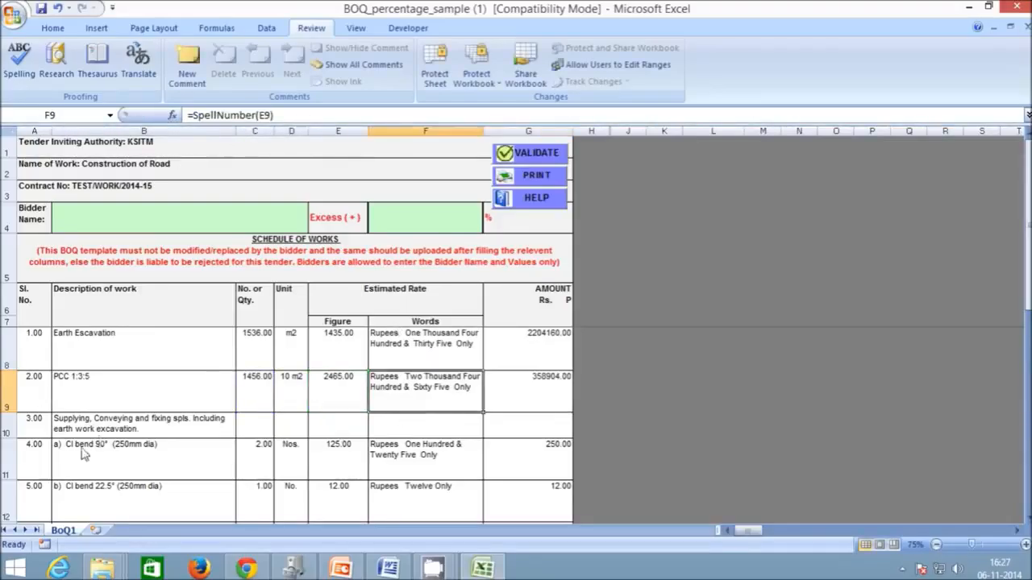
click(103, 433)
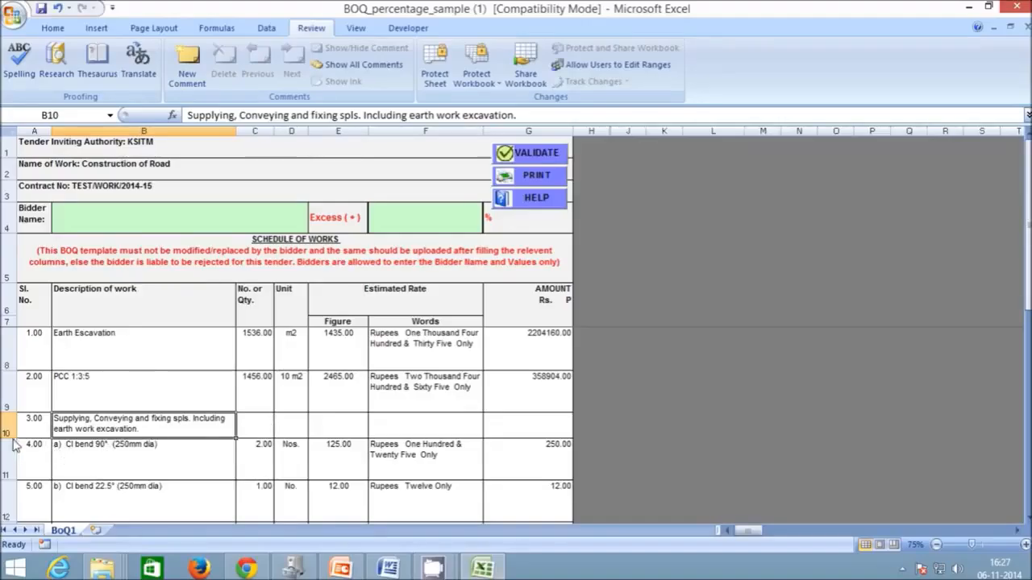
- Delete all item rows from row 10 down, keeping only Earth Excavation and PCC 1:3:5
scroll(72, 440, down, 1)
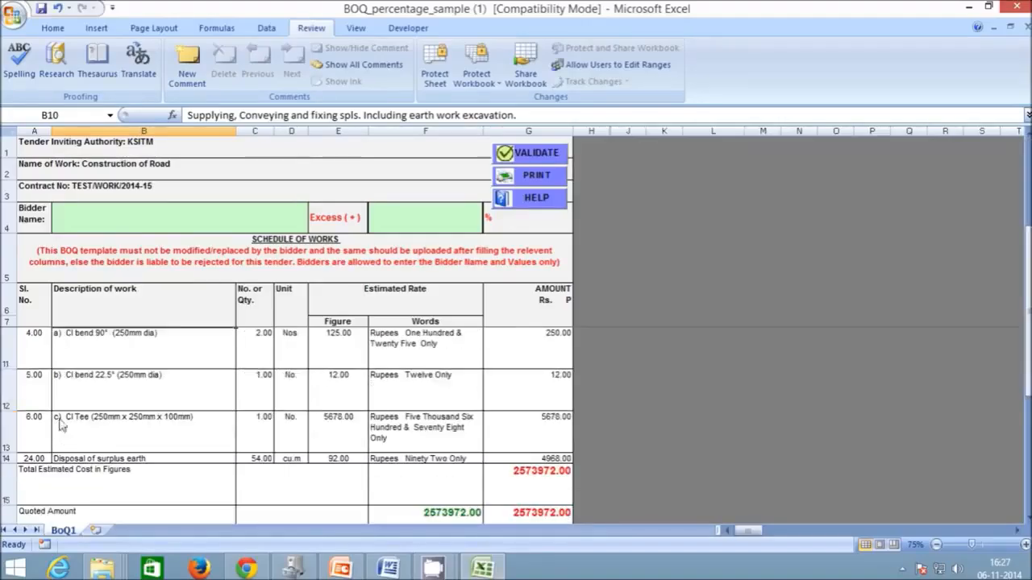
scroll(14, 364, up, 1)
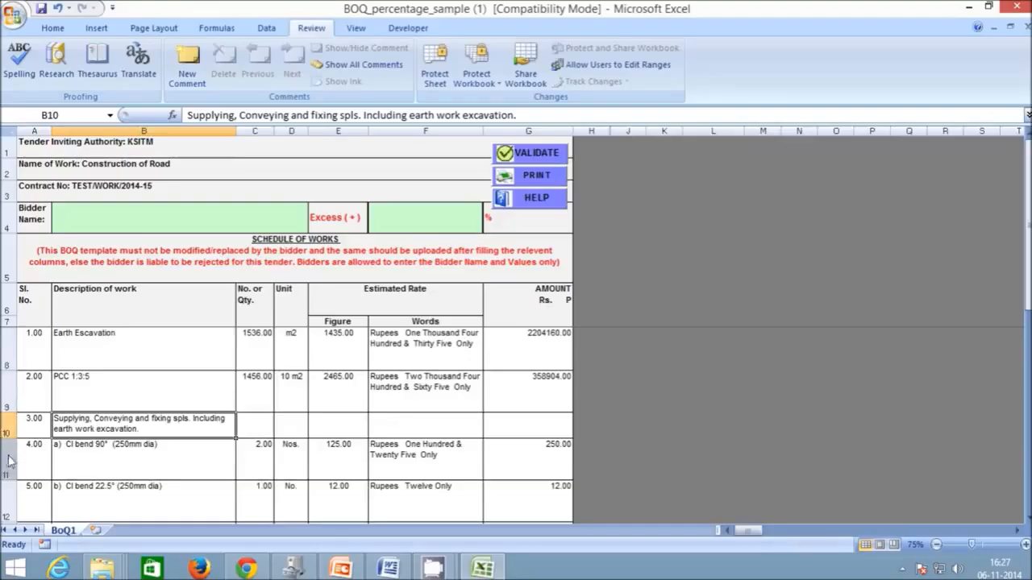
click(149, 453)
drag(8, 428, 19, 487)
right_click(16, 416)
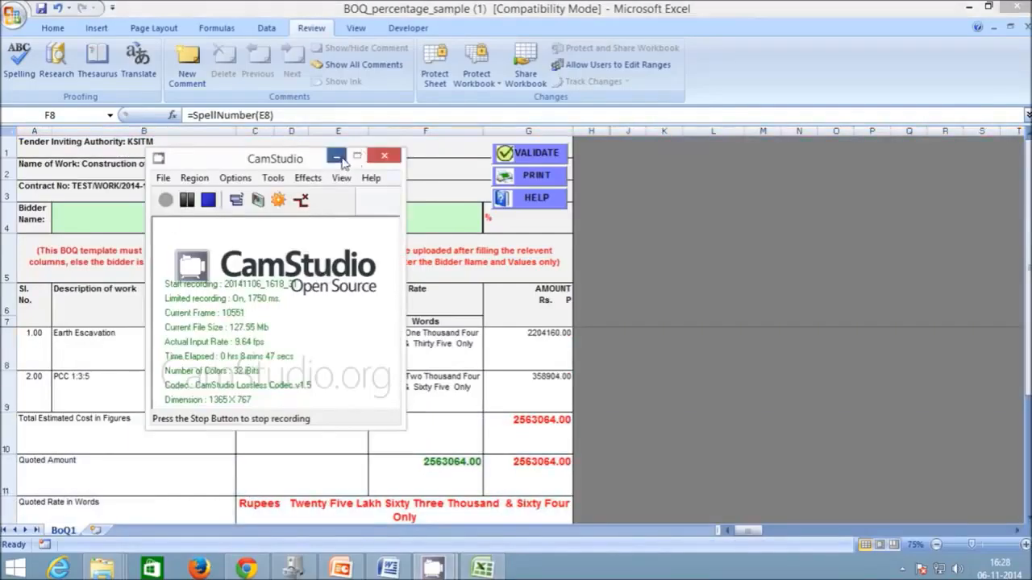
click(336, 158)
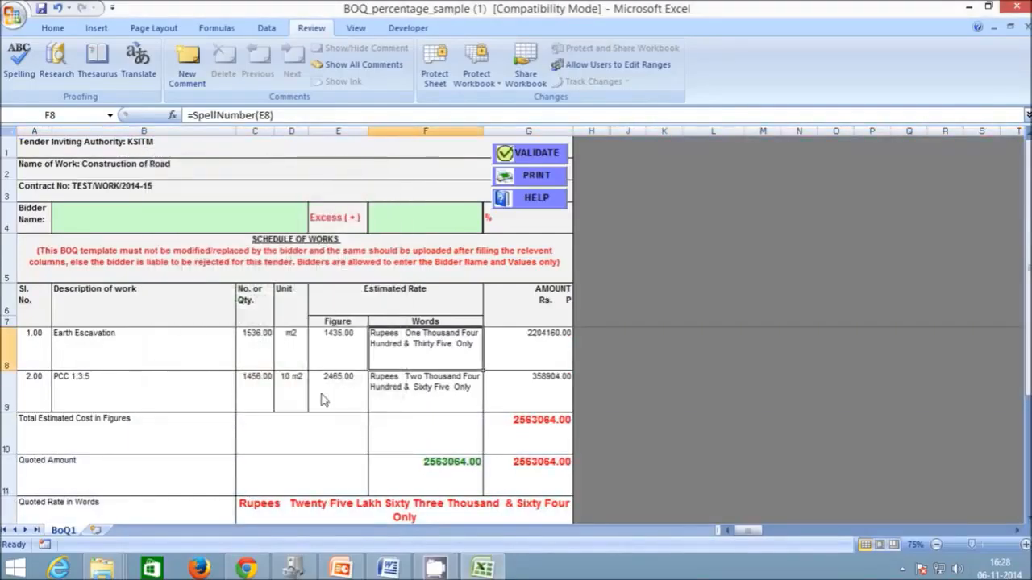
- Run VALIDATE on the two-item BoQ twice, dismissing the 'basic validations OK' message each time
click(556, 159)
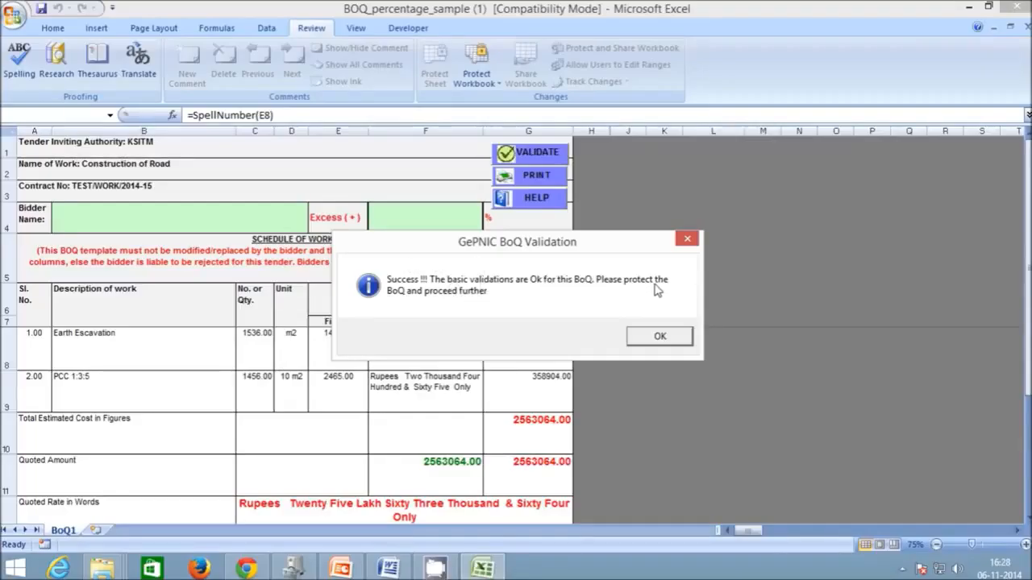
click(657, 339)
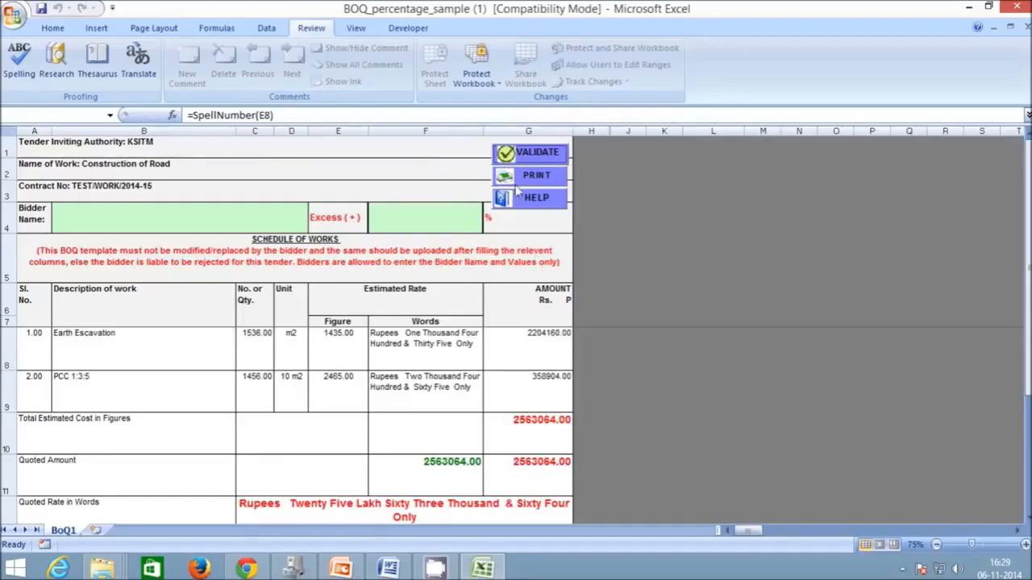
click(529, 158)
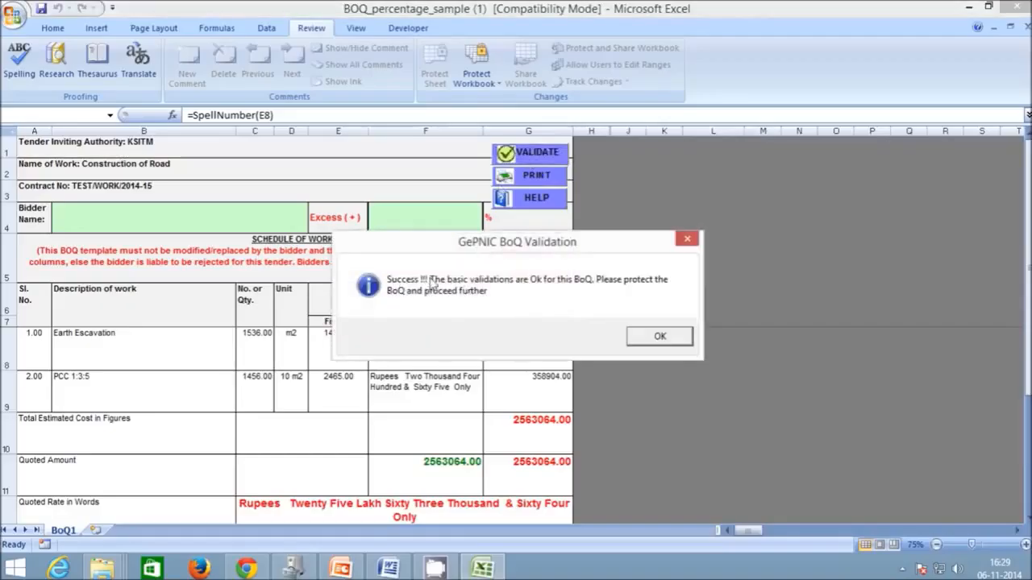
click(636, 342)
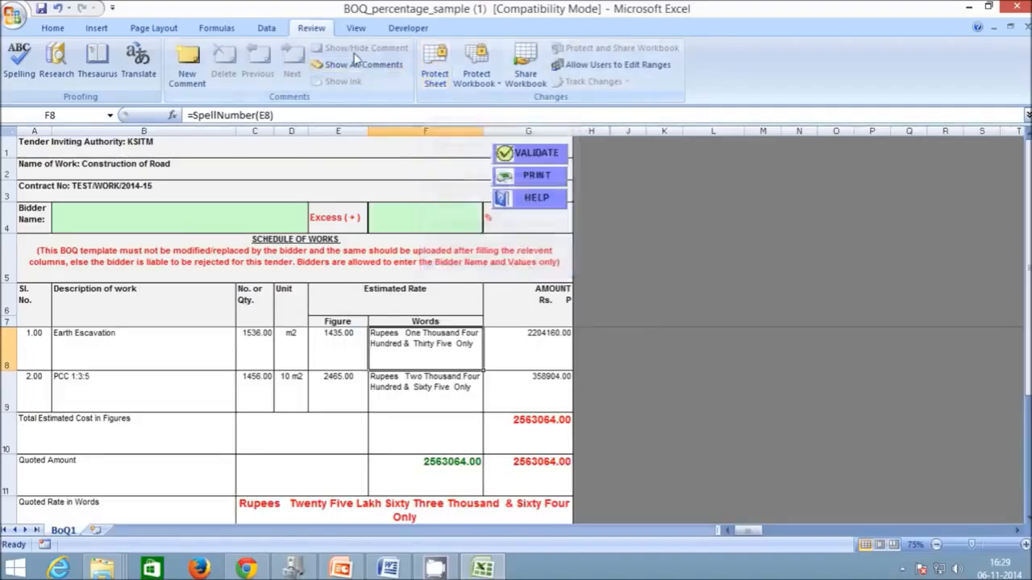
- Protect the BoQ1 sheet with a password, re-entering it to confirm
click(433, 72)
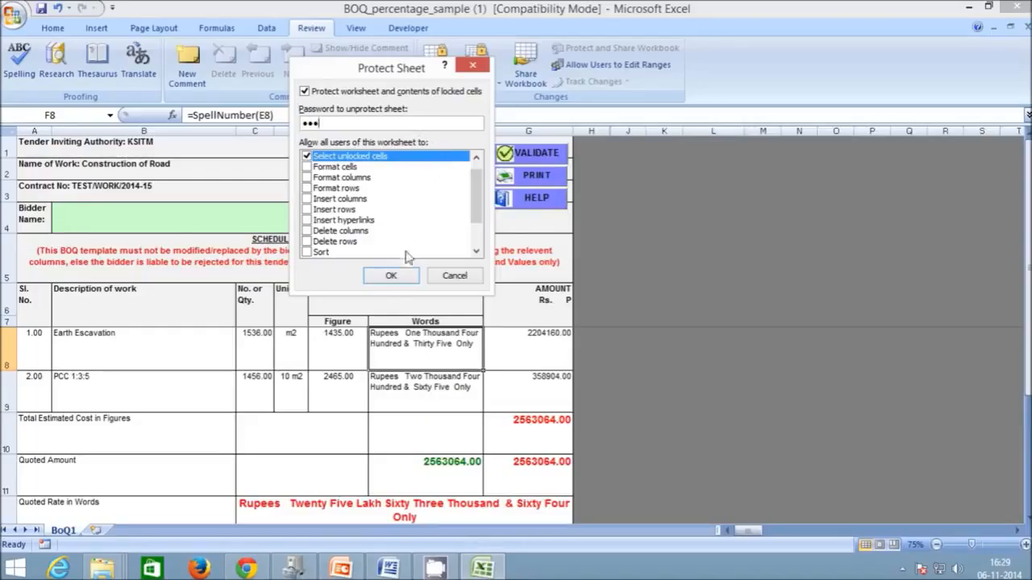
click(391, 276)
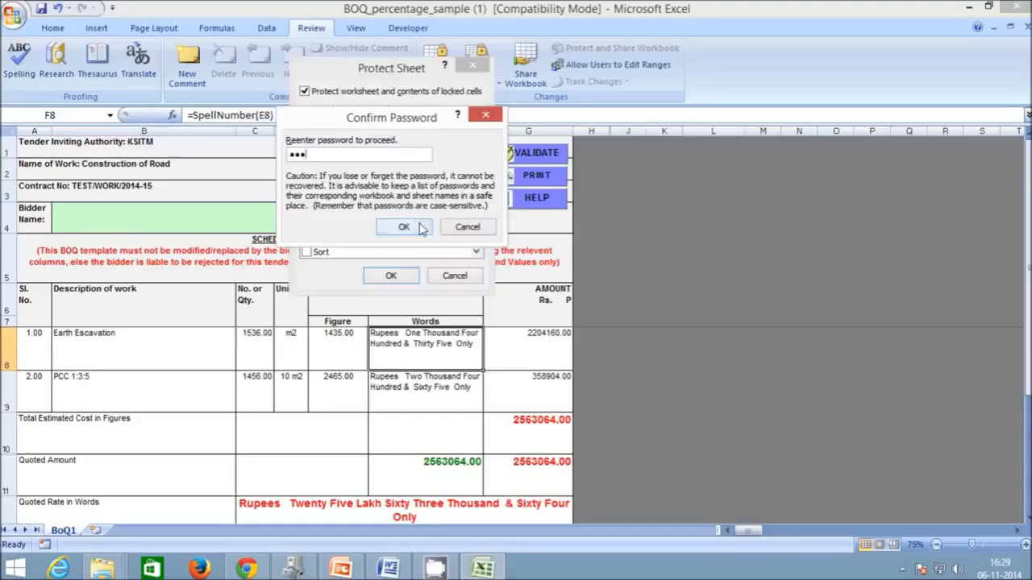
click(404, 228)
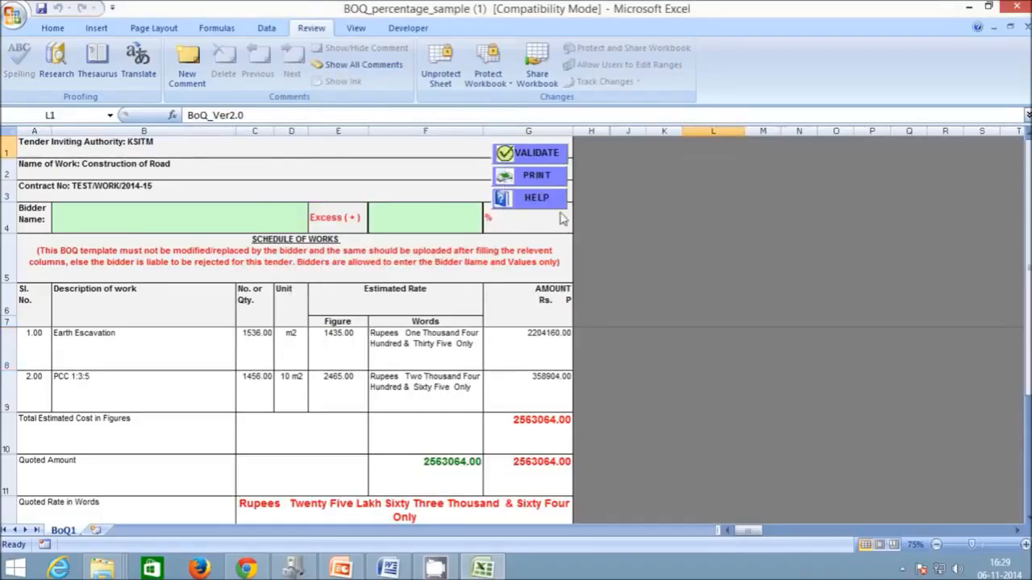
click(15, 17)
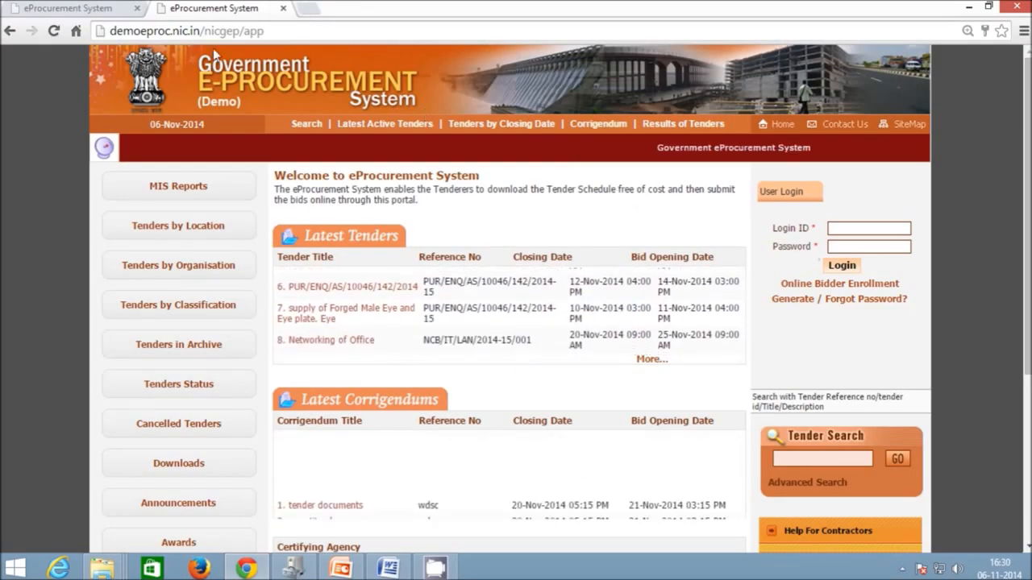
- Sign in to the eProcurement portal with the officer's login ID and password
click(239, 36)
click(651, 231)
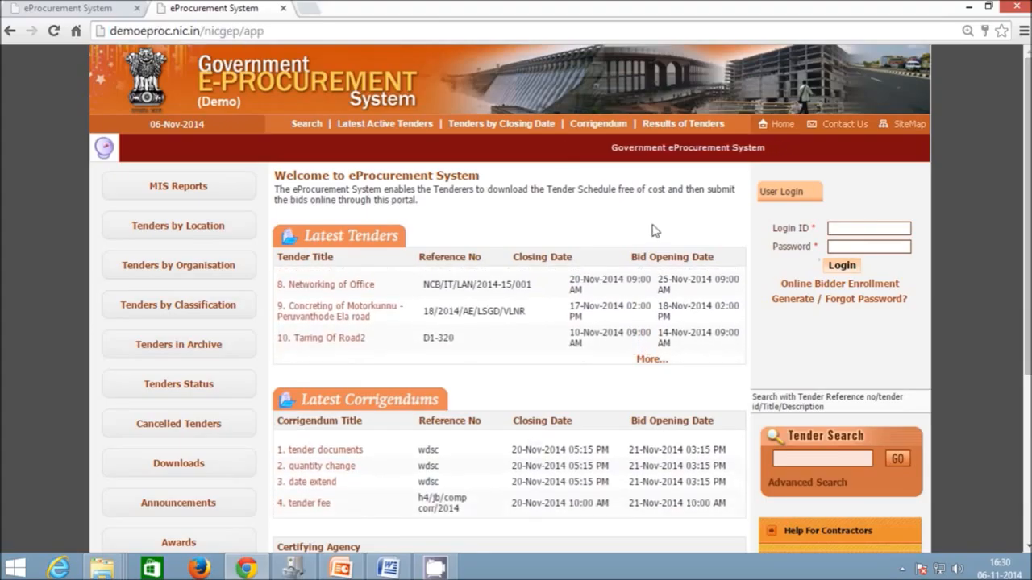
click(848, 231)
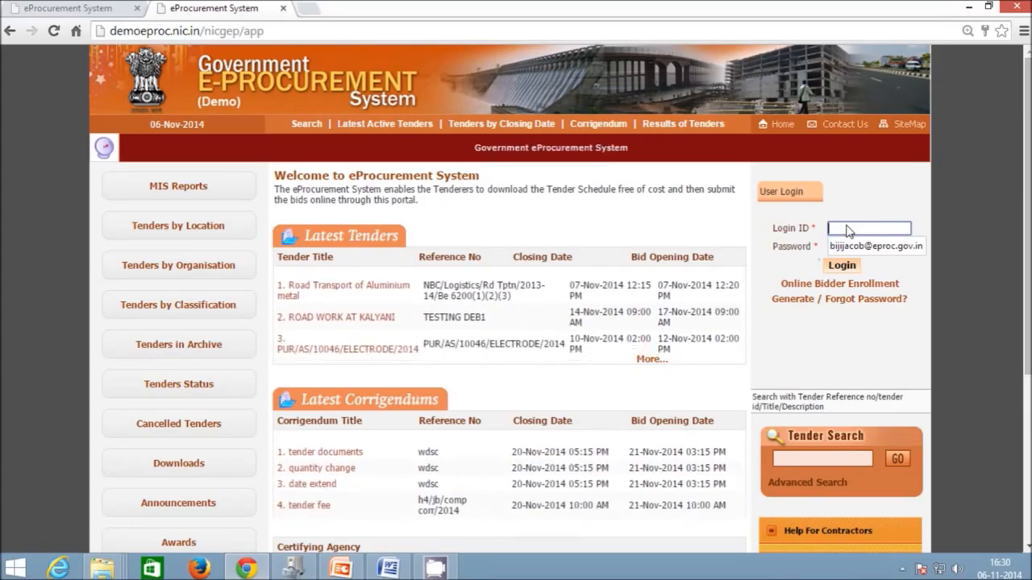
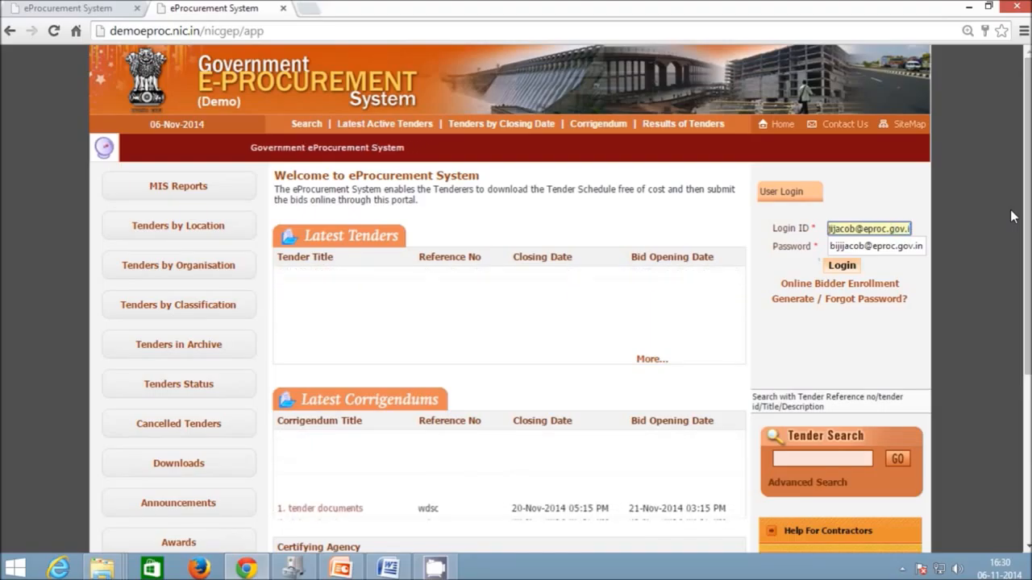
key(Tab)
text(•••••)
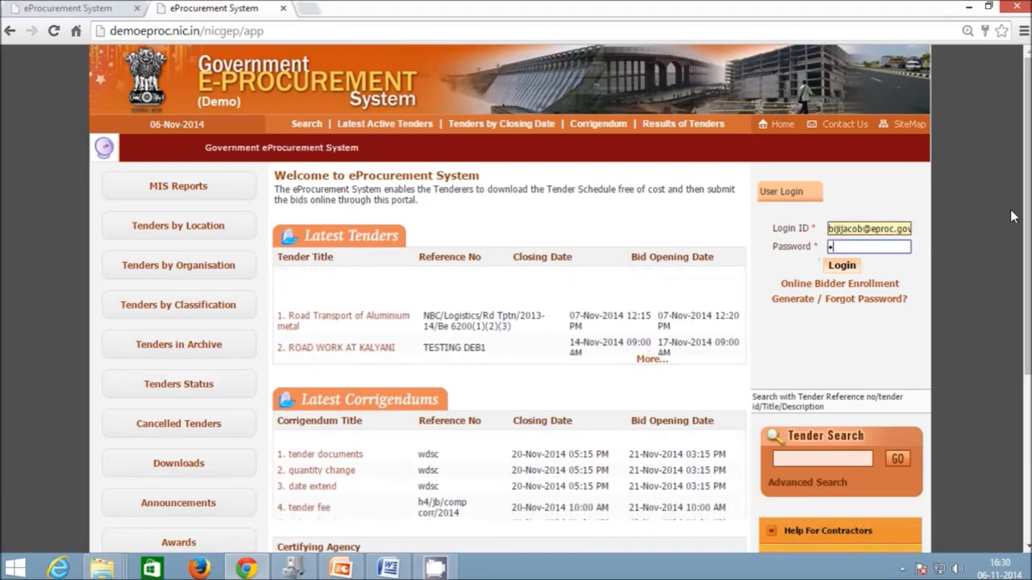
text(••••)
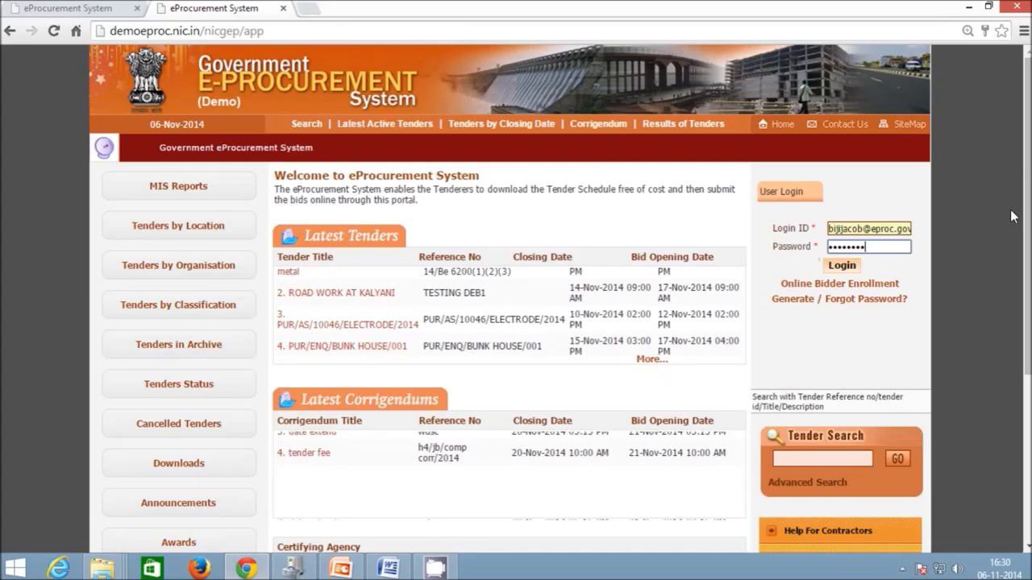
key(Return)
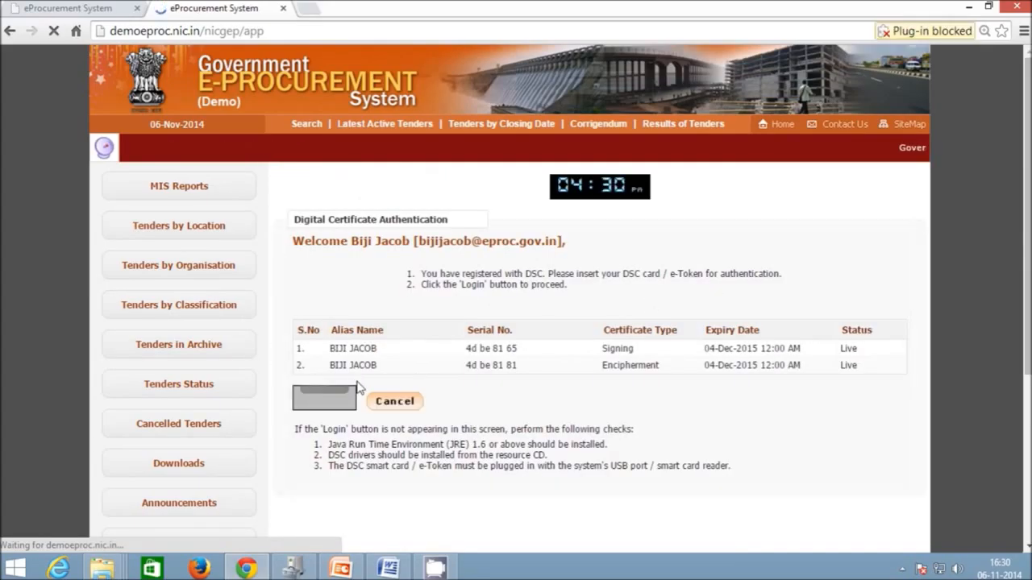
- Always allow plug-ins, run the Java signing applet, and log in with the digital certificate
click(967, 31)
click(860, 72)
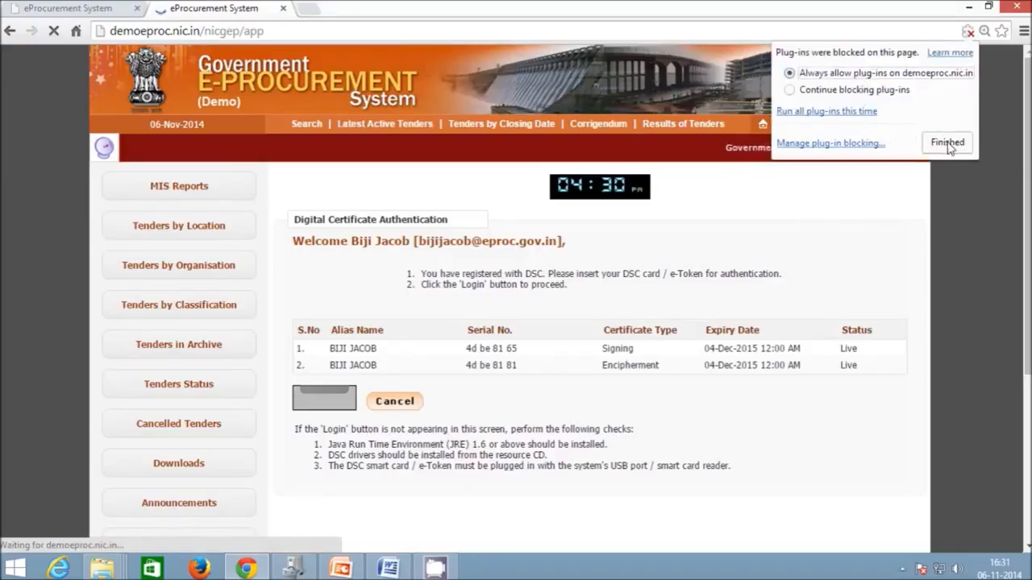
click(947, 142)
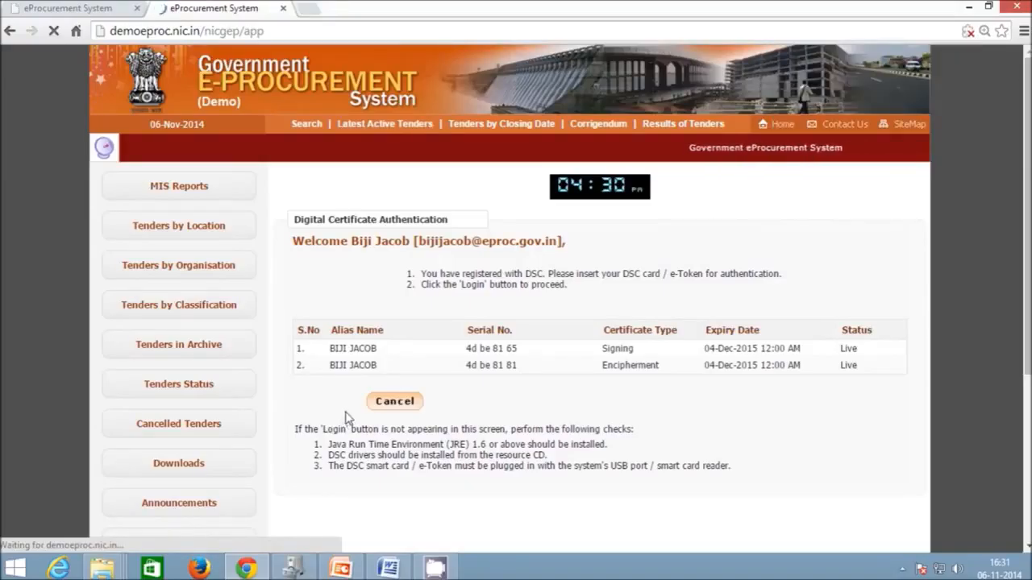
click(442, 357)
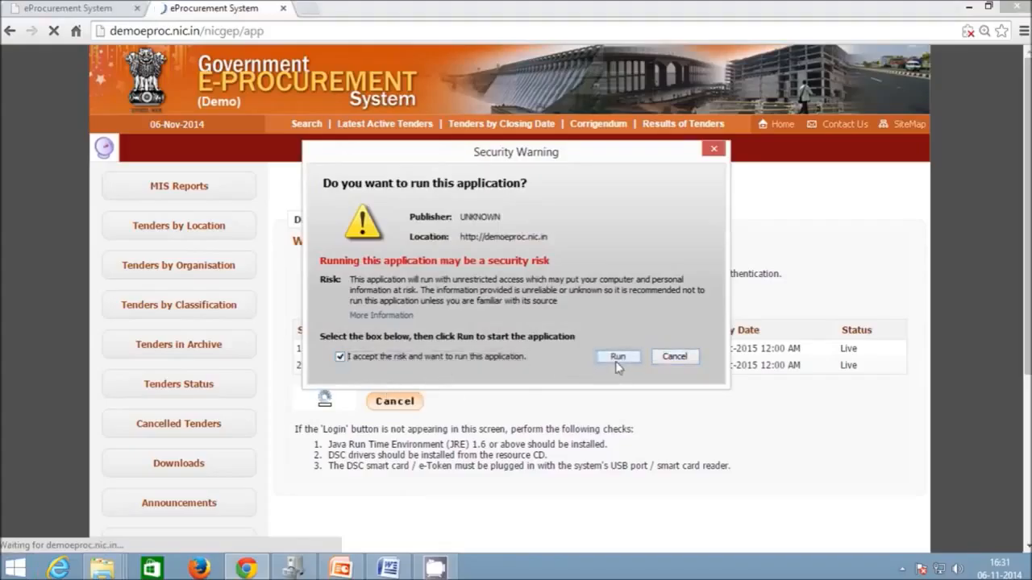
click(617, 357)
click(342, 403)
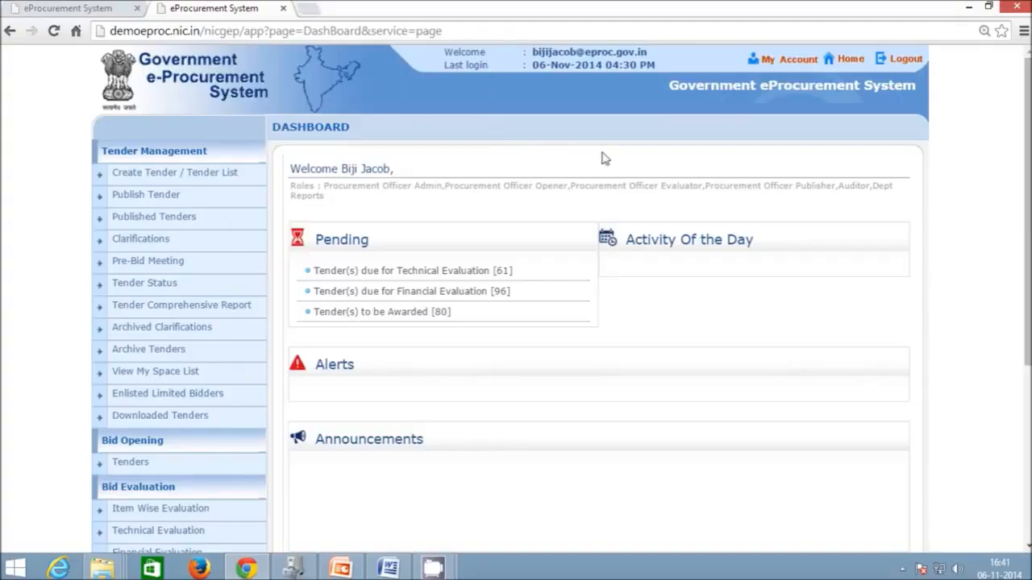
- From the Tender List, start a new Call for Tender
click(208, 182)
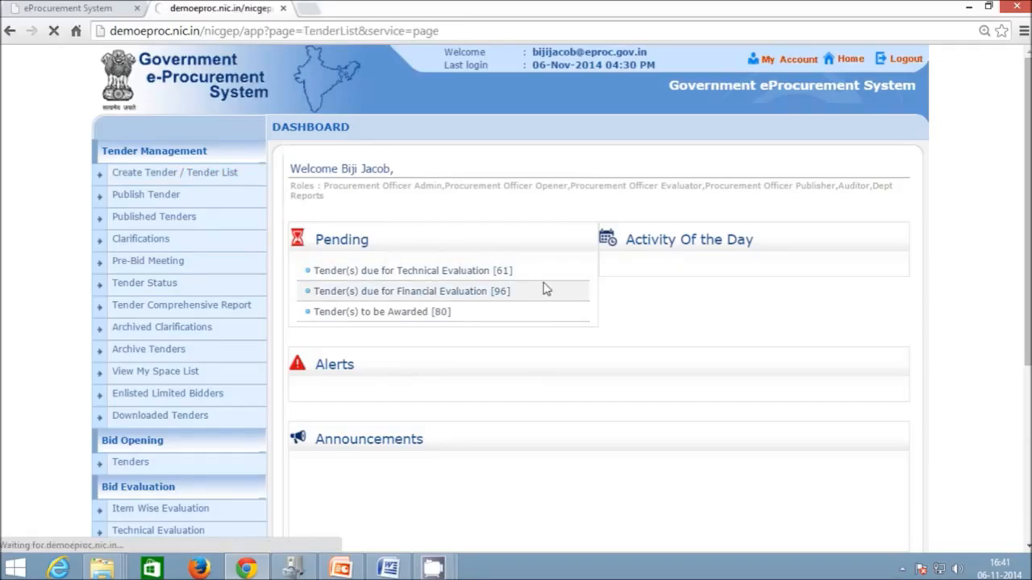
scroll(544, 288, down, 4)
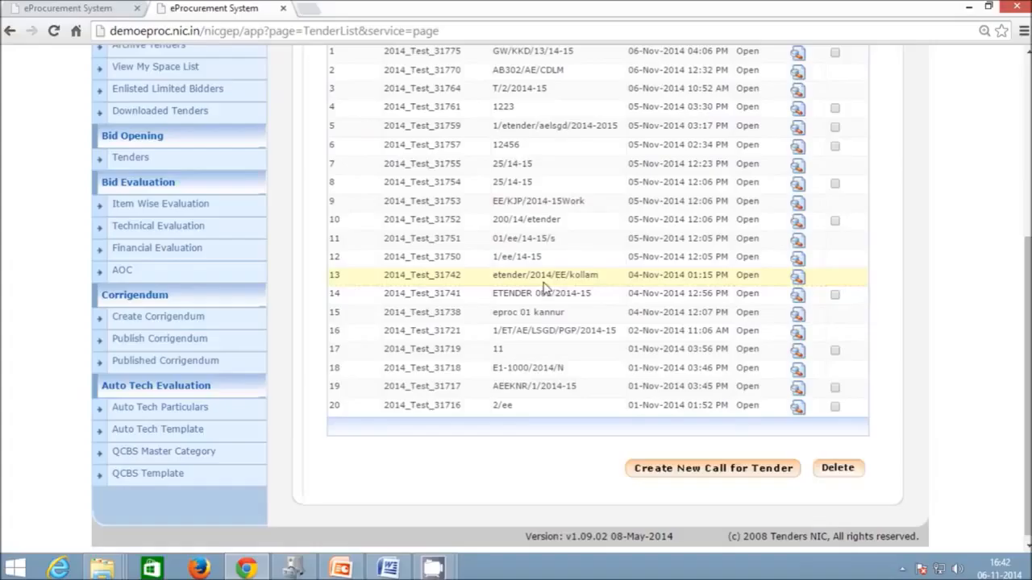
click(750, 469)
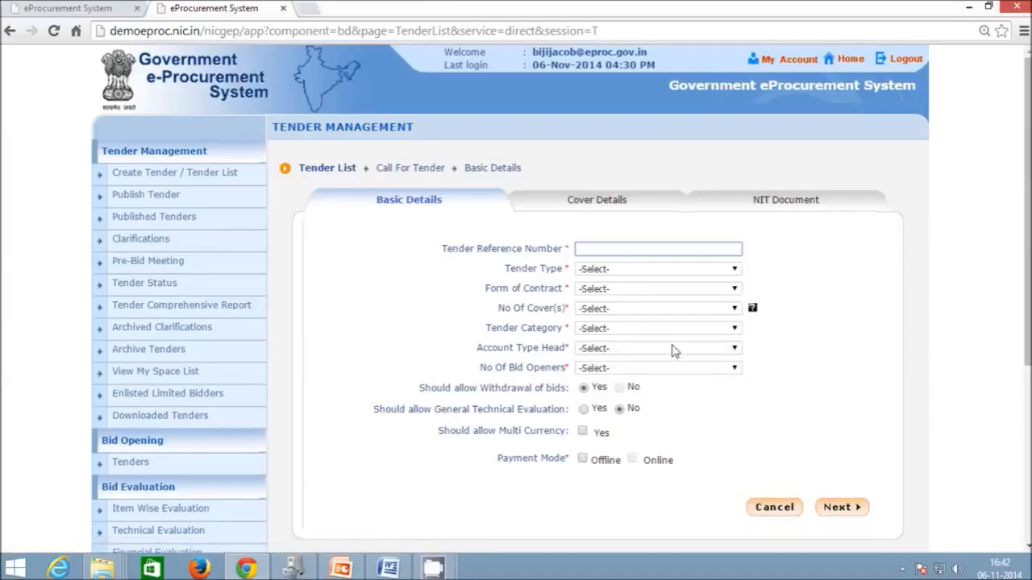
- Begin the Tender Reference Number and choose Open as the Tender Type
click(669, 254)
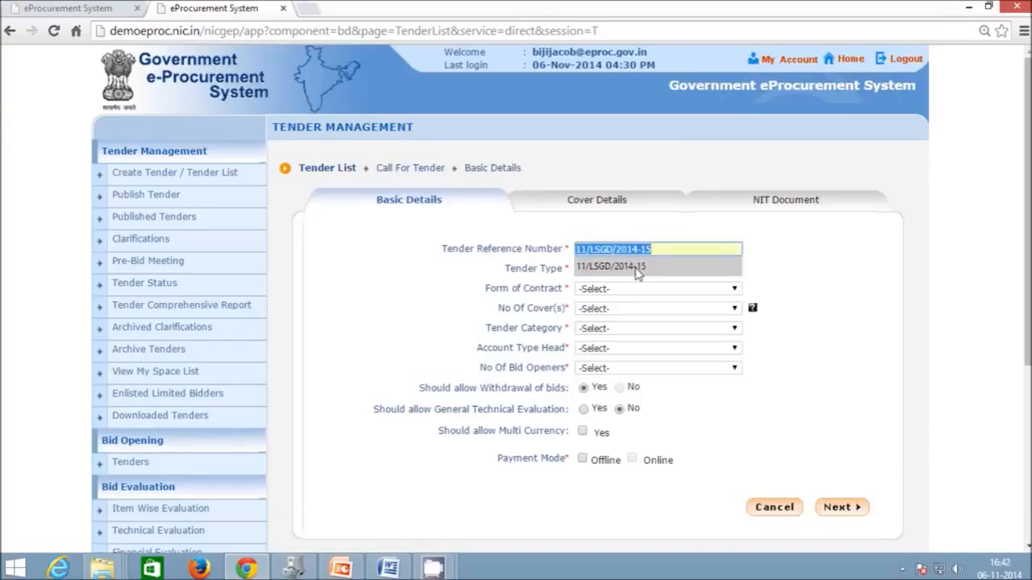
text(TEST/WORK/2014-15)
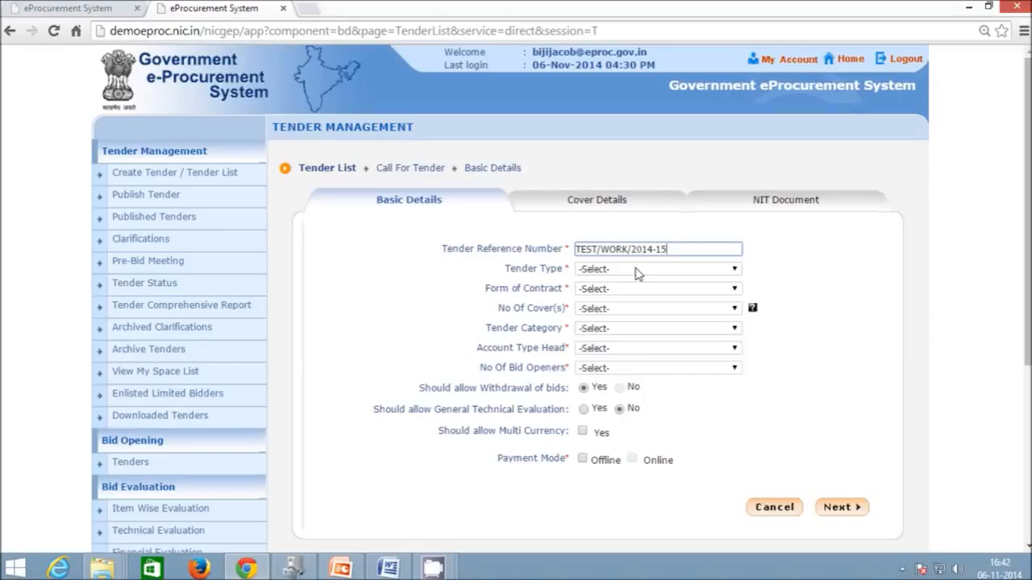
click(536, 269)
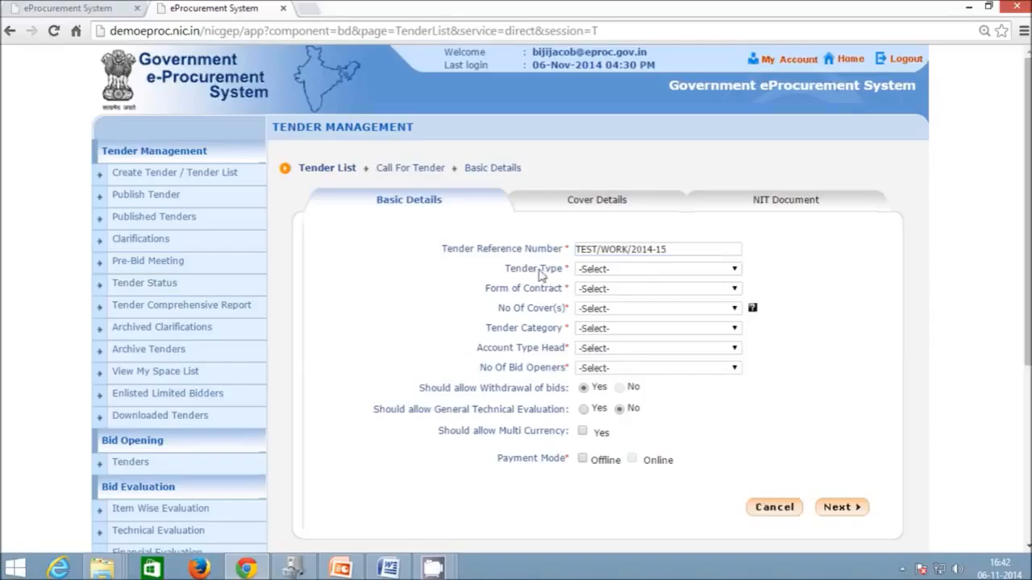
click(702, 274)
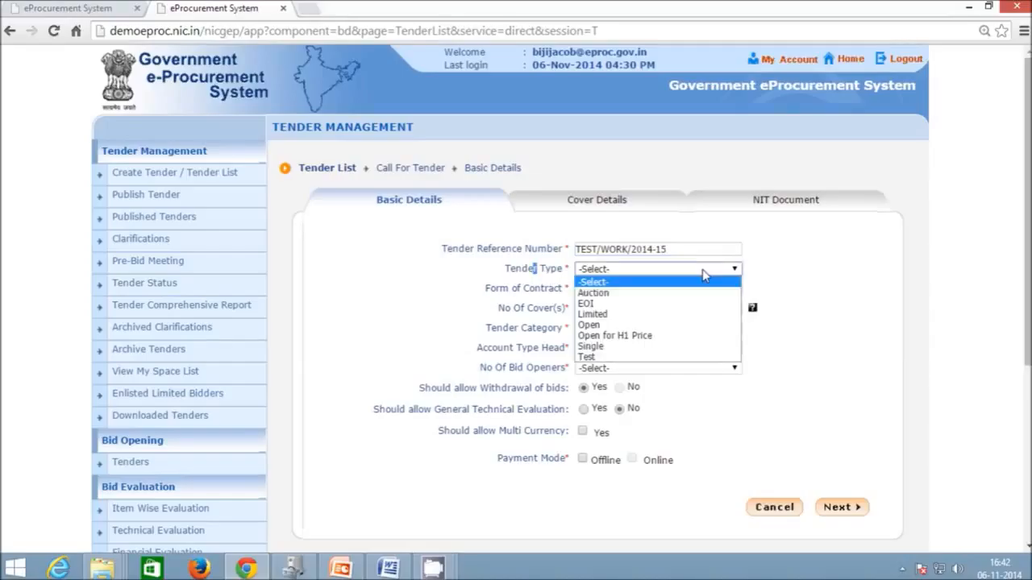
click(681, 326)
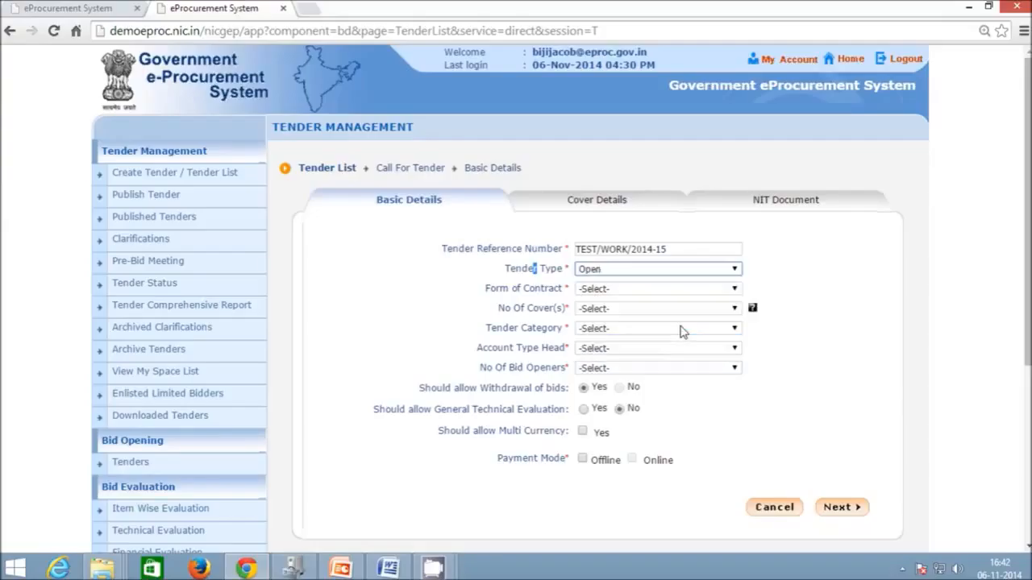
click(683, 275)
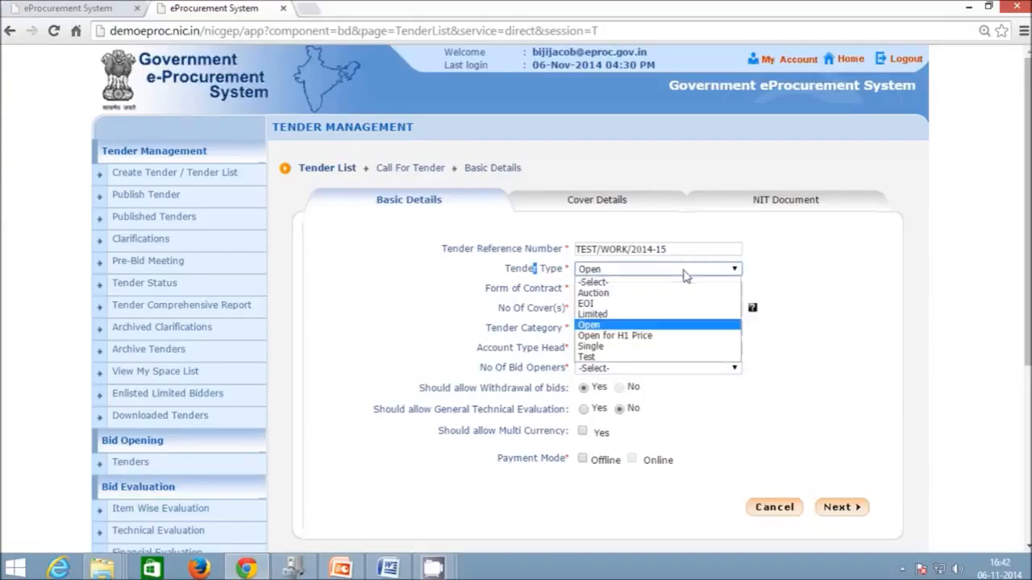
click(650, 325)
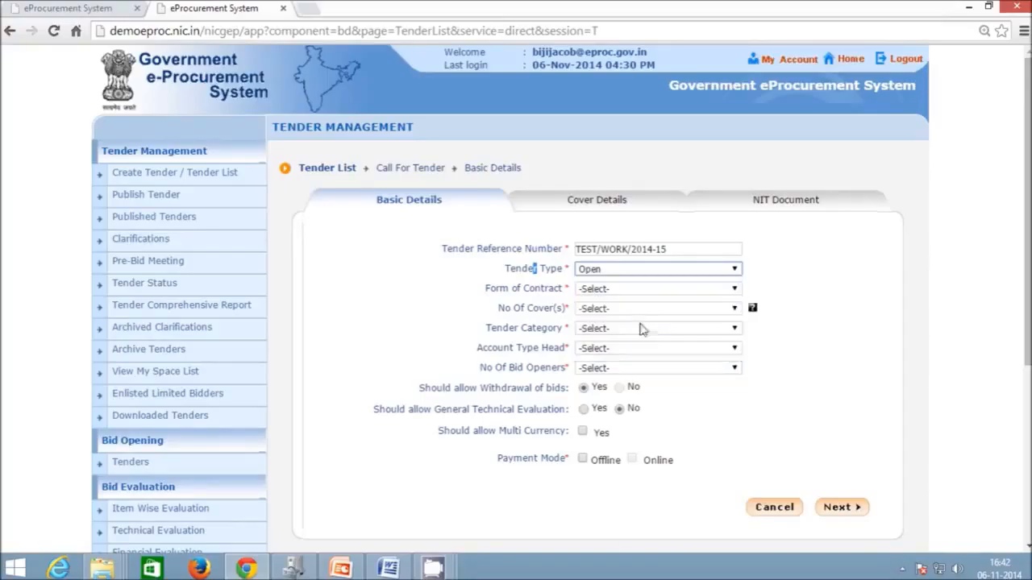
- Set the Form of Contract to Percentage
click(621, 292)
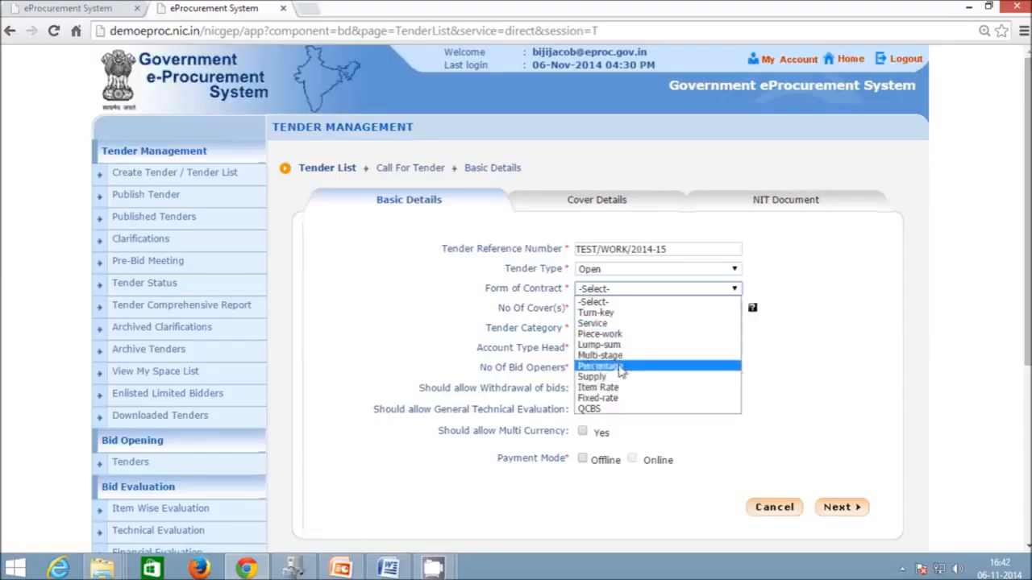
click(621, 367)
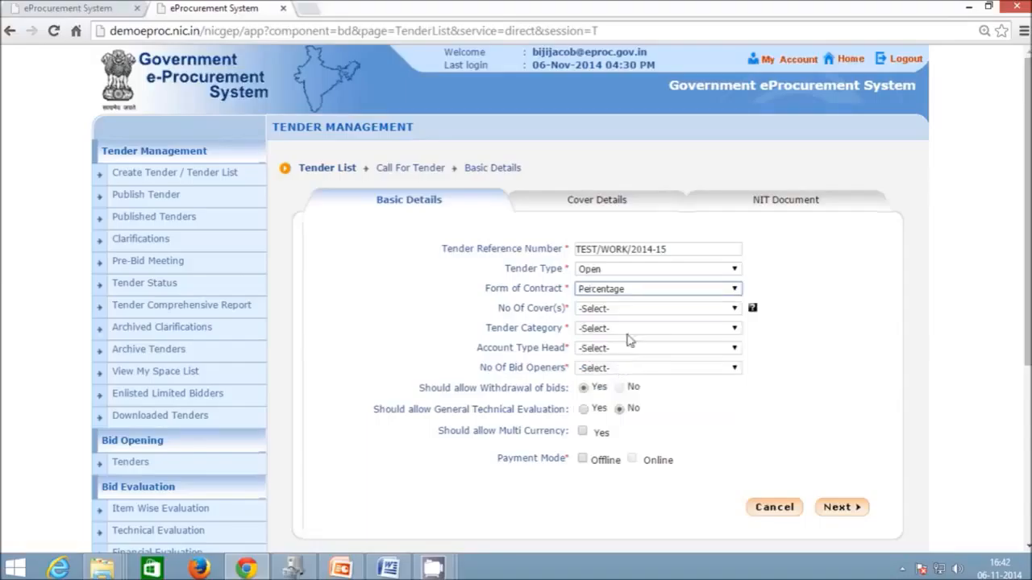
click(670, 310)
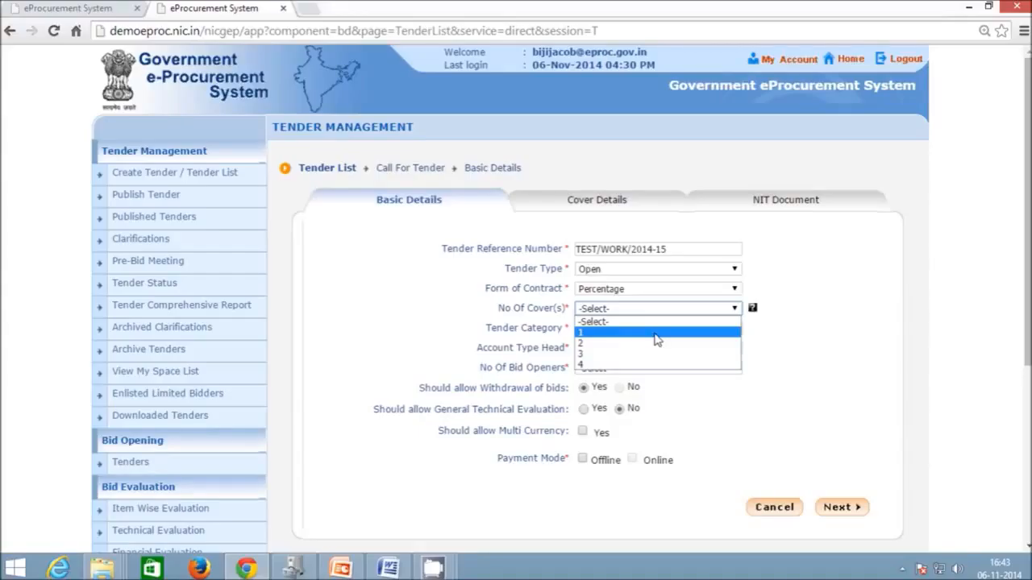
- Set 1 cover, Works category, State Govt Funded head, 2 Of 3 bid openers, no general technical evaluation
click(657, 339)
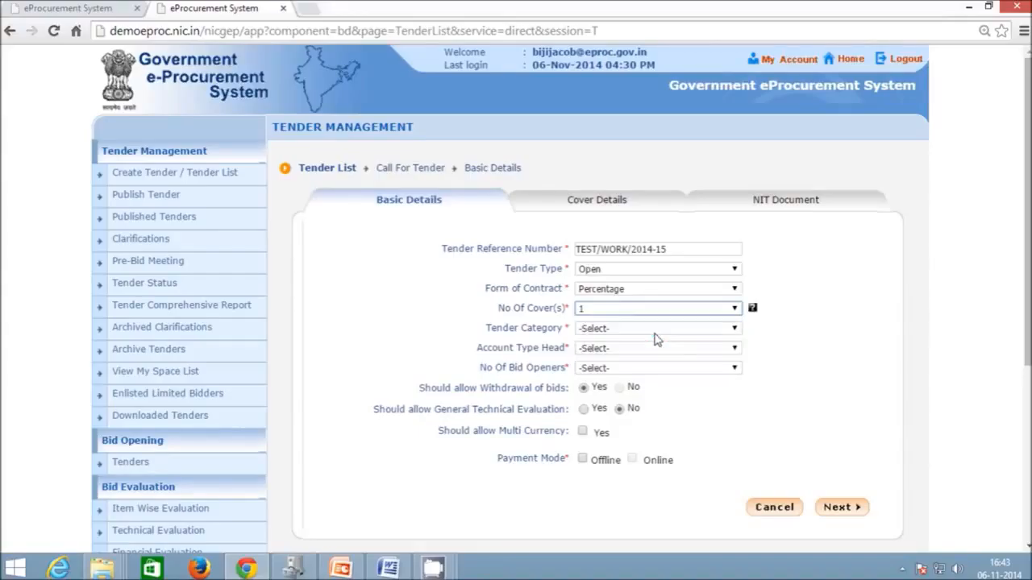
click(618, 329)
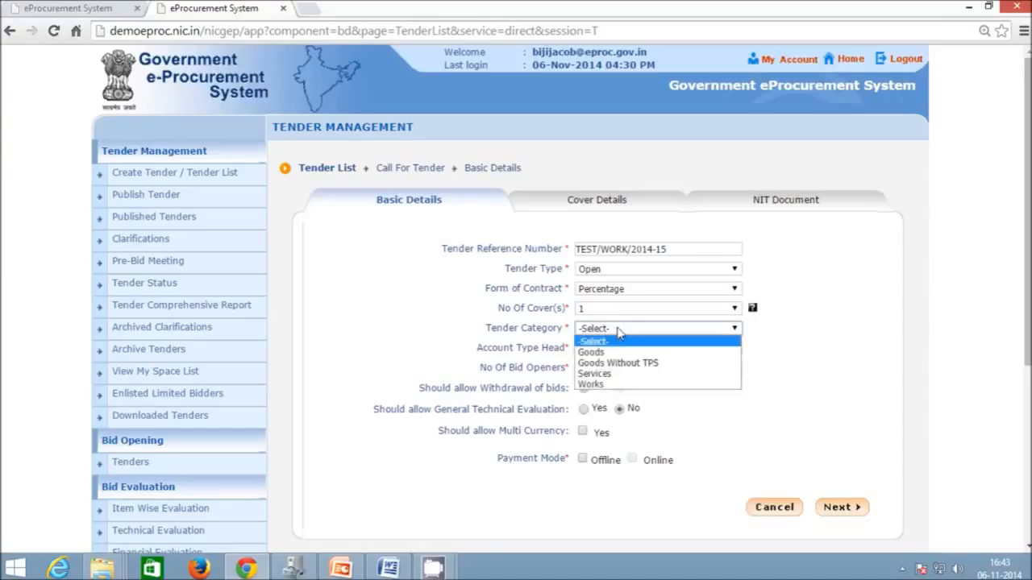
click(622, 384)
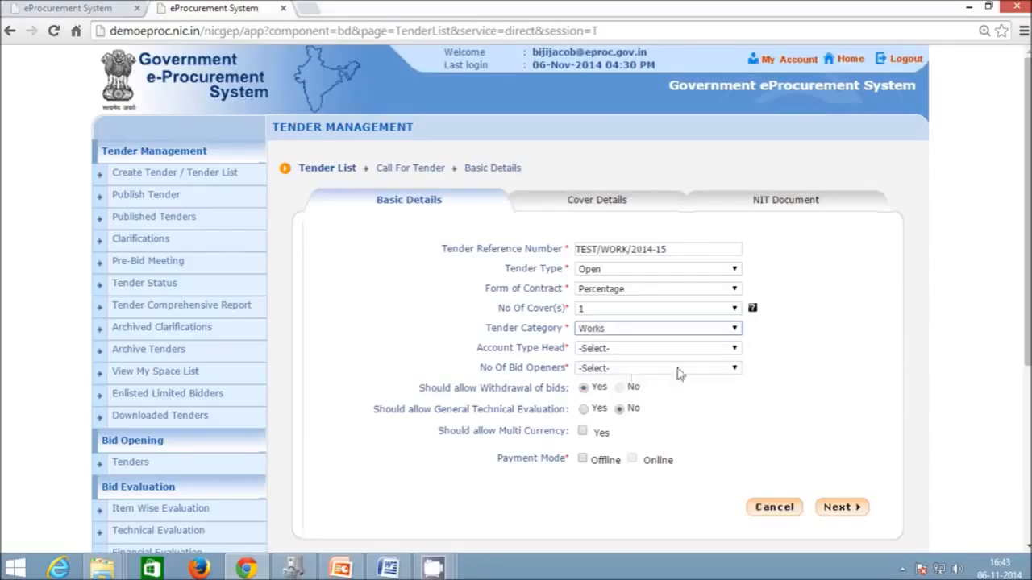
click(720, 351)
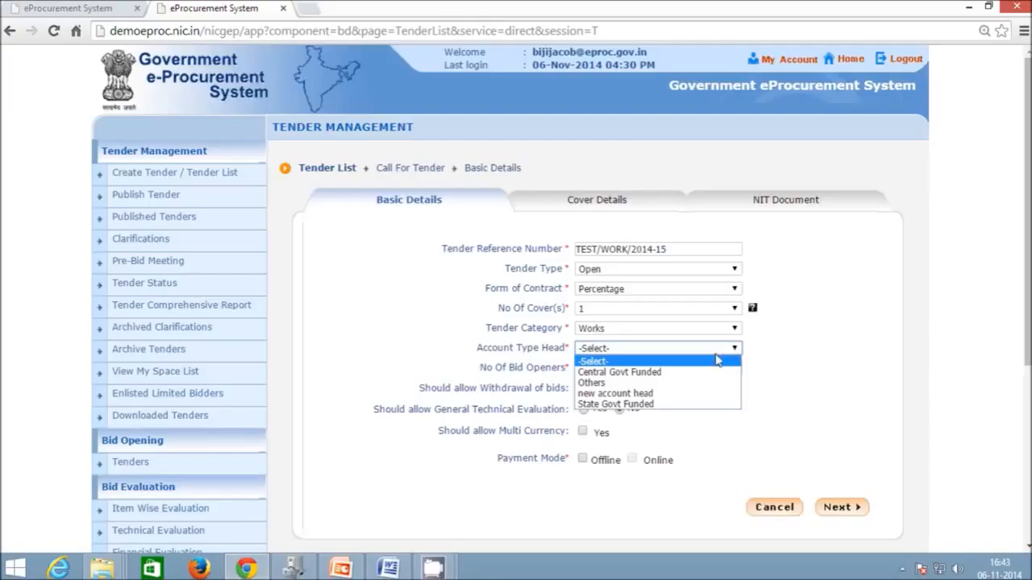
click(705, 404)
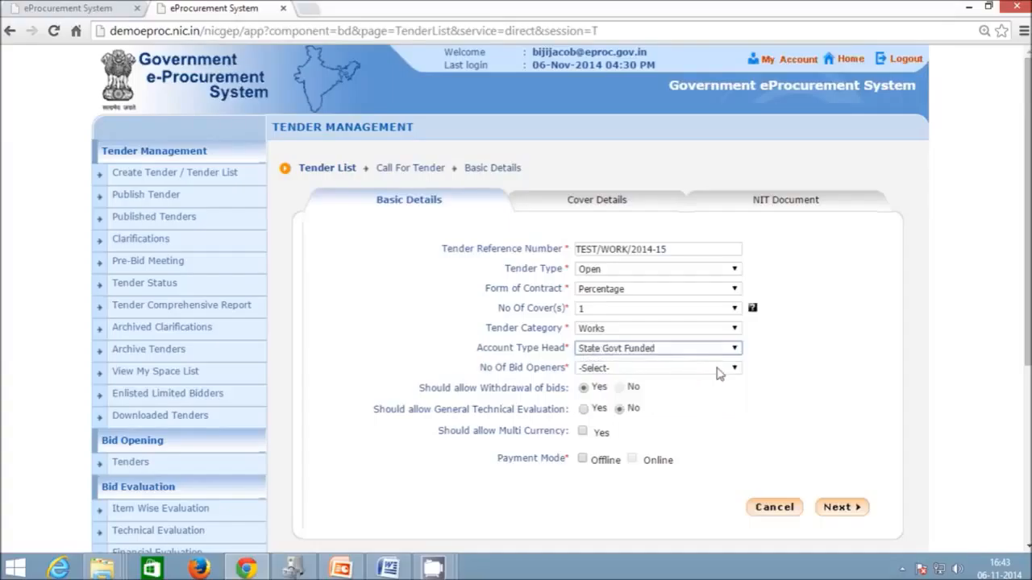
click(716, 370)
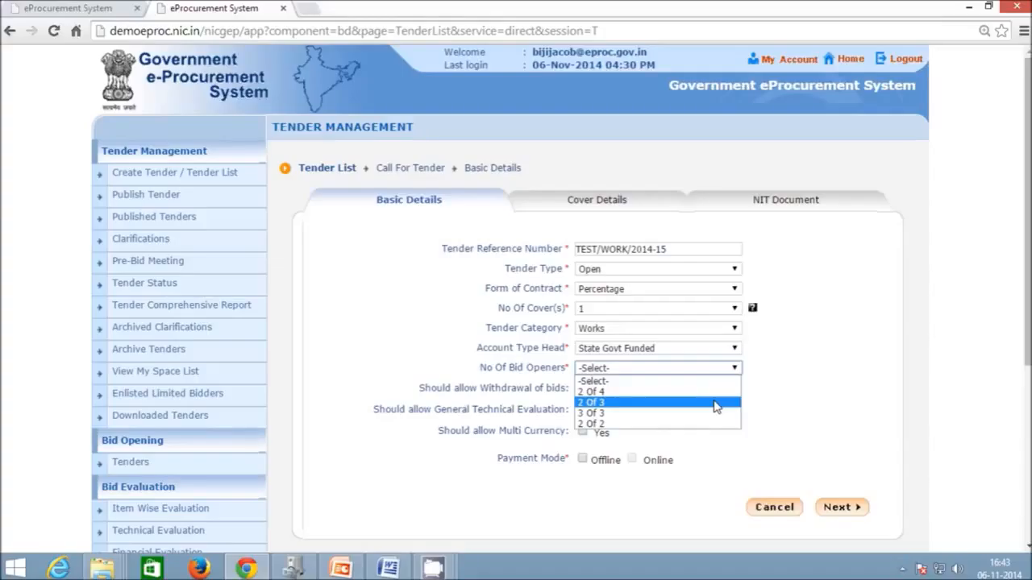
click(716, 404)
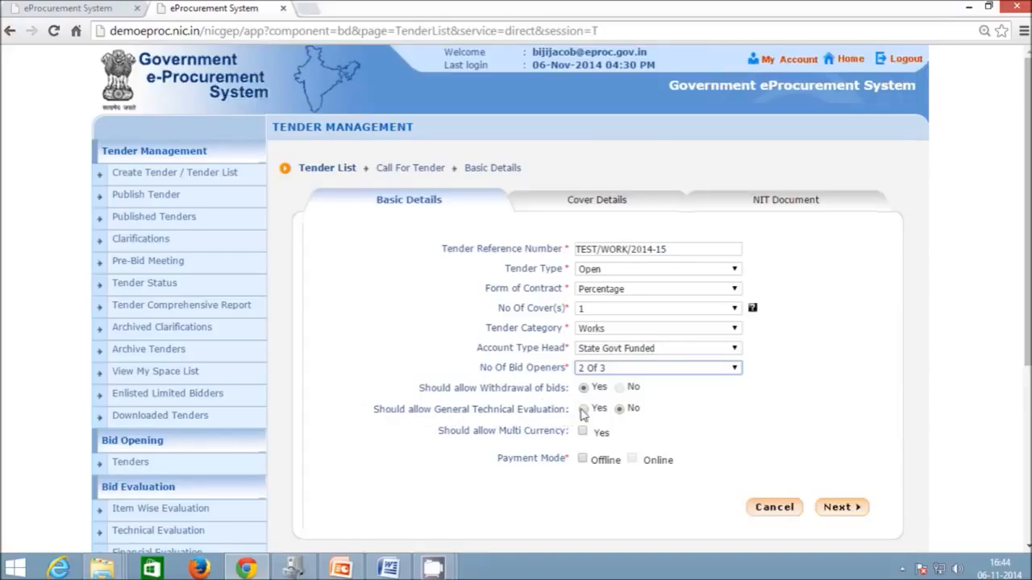
click(620, 411)
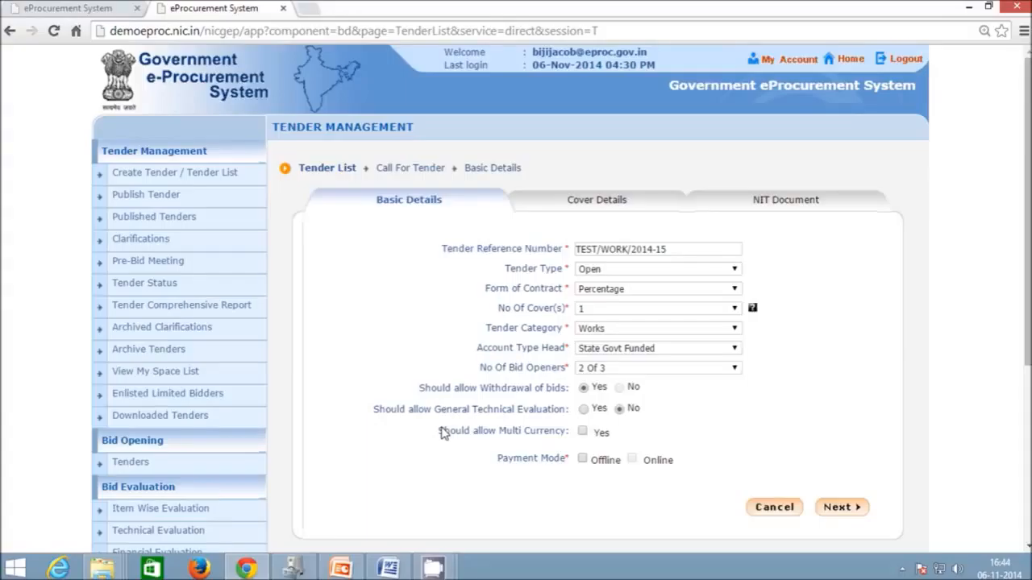
click(582, 432)
scroll(790, 425, down, 1)
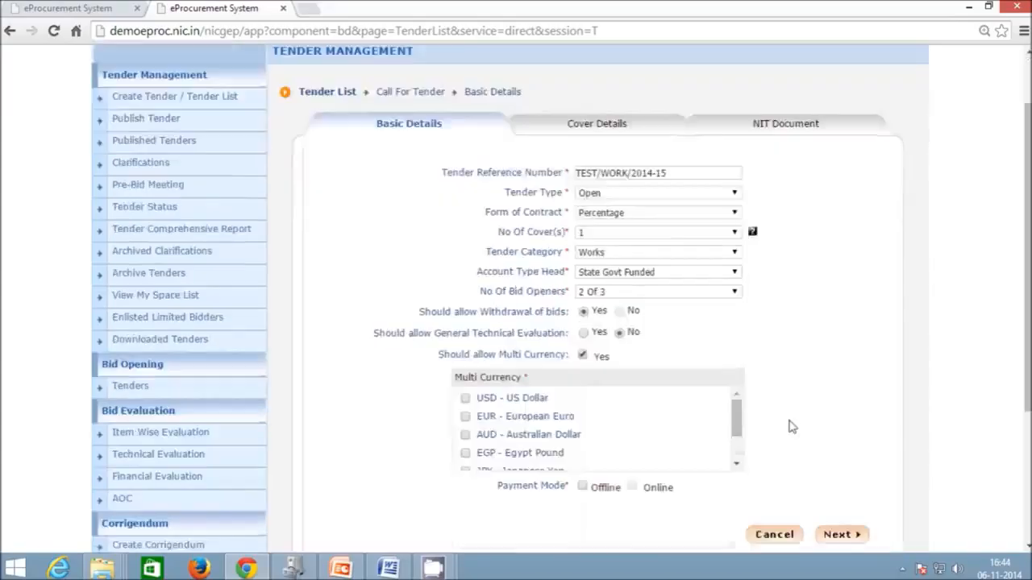
mouse_move(736, 433)
mouse_down()
mouse_move(736, 457)
mouse_move(738, 415)
mouse_up()
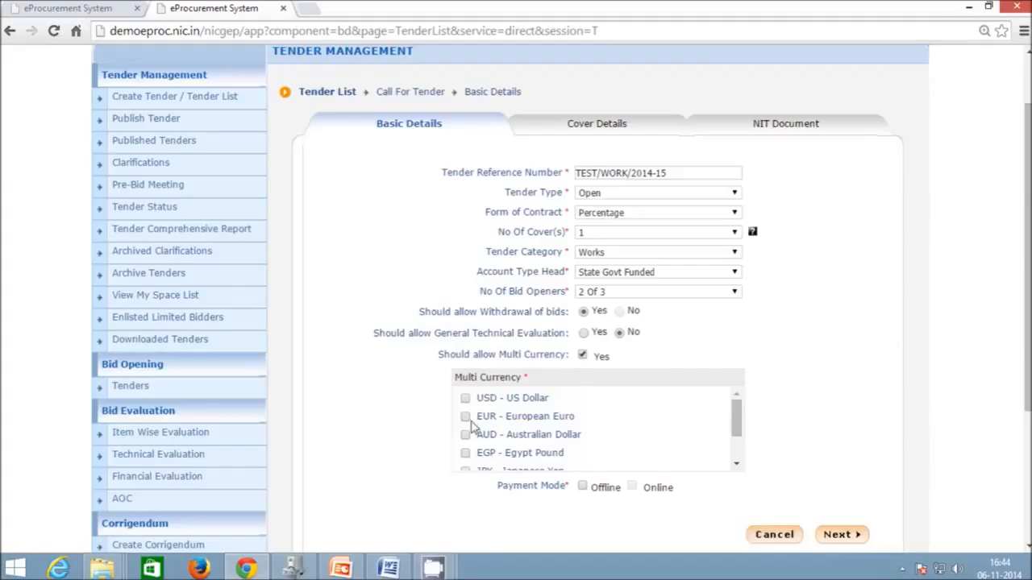
click(583, 356)
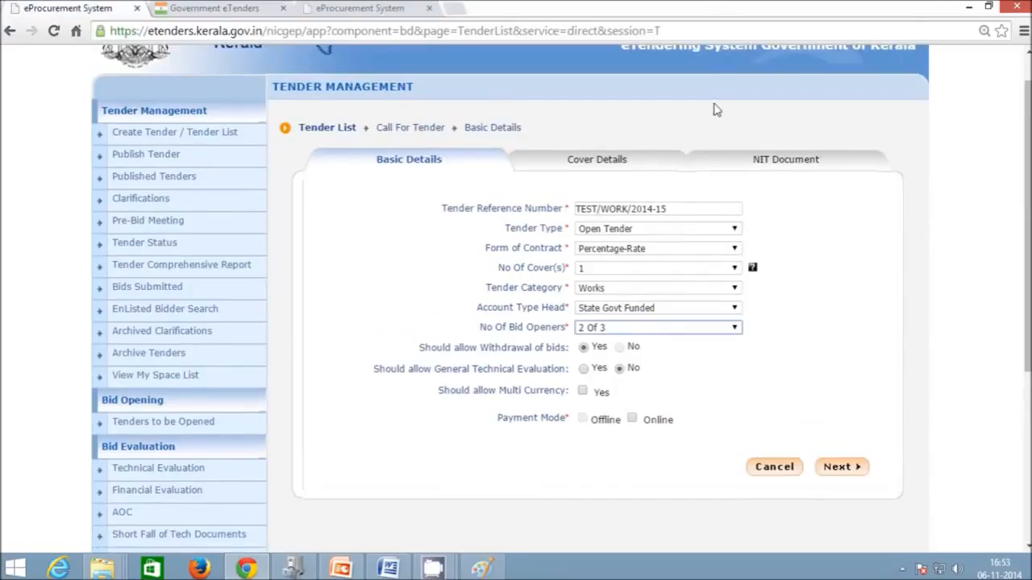
- Enable online payment through SBT and SBT NEFT/RTGS, then save the basic details
click(632, 420)
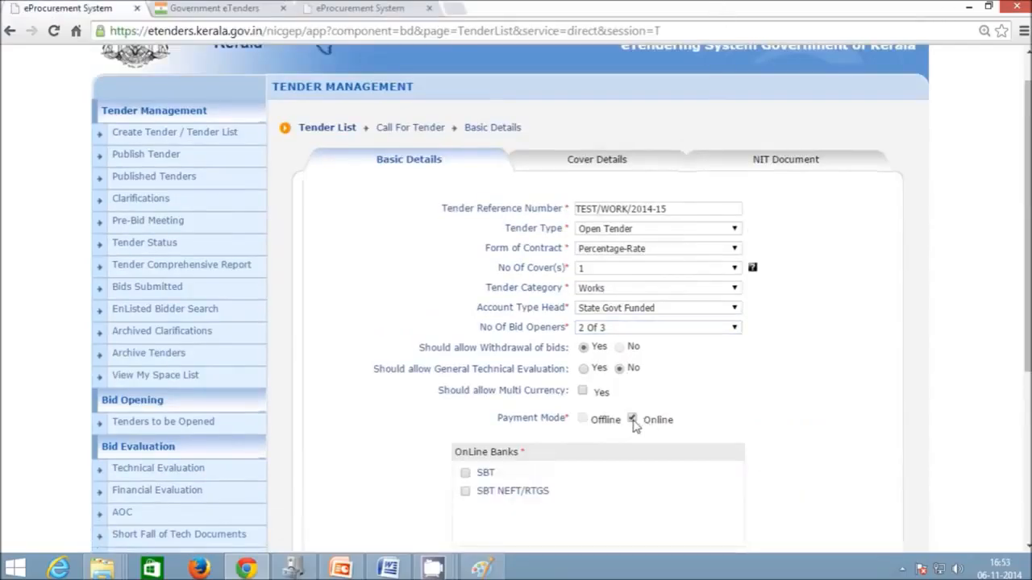
scroll(634, 425, down, 1)
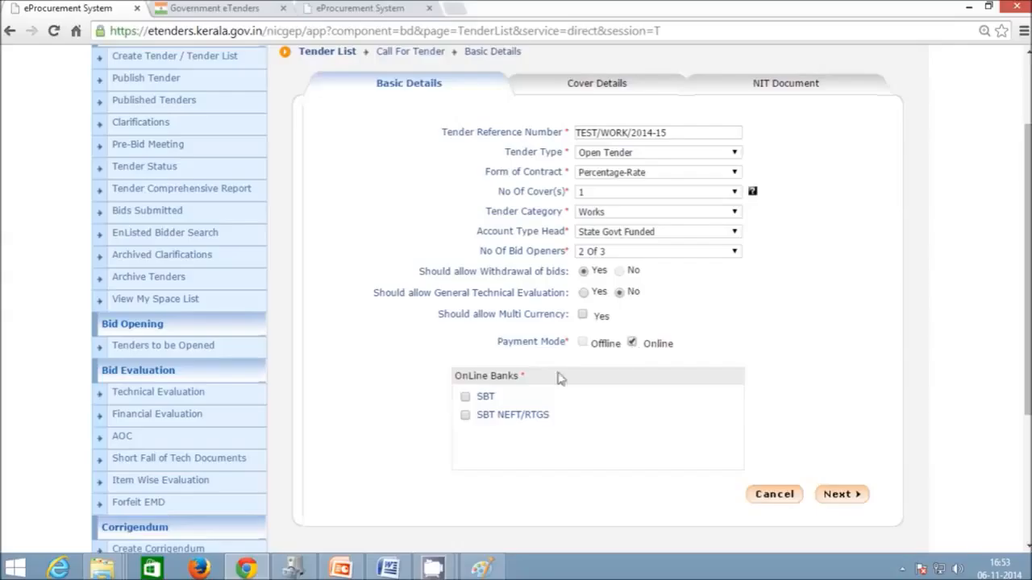
click(466, 397)
click(465, 416)
click(466, 397)
click(466, 415)
click(466, 397)
click(466, 415)
click(838, 494)
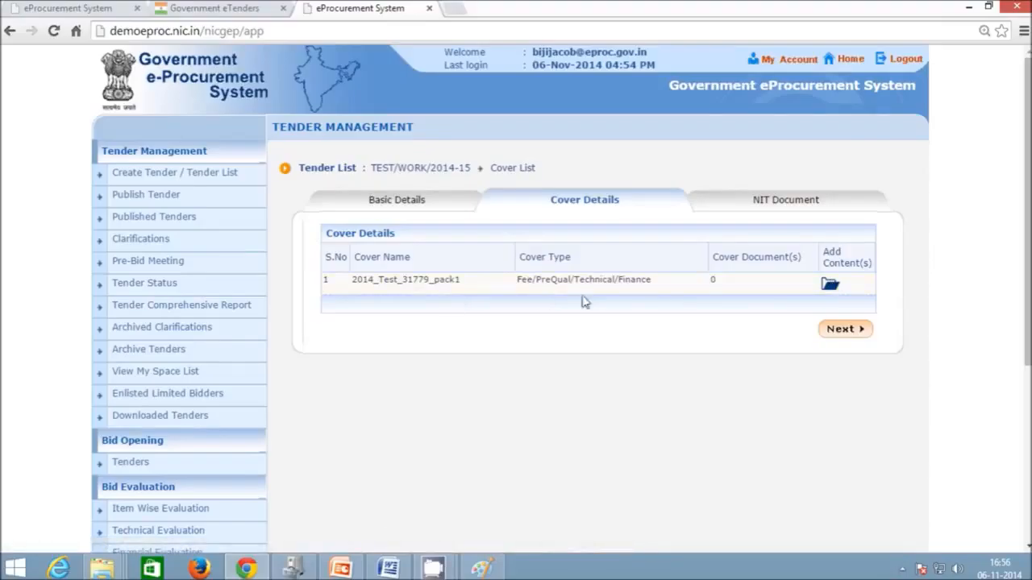
- Open Add Content(s) for cover 2014_Test_31779_pack1
click(828, 284)
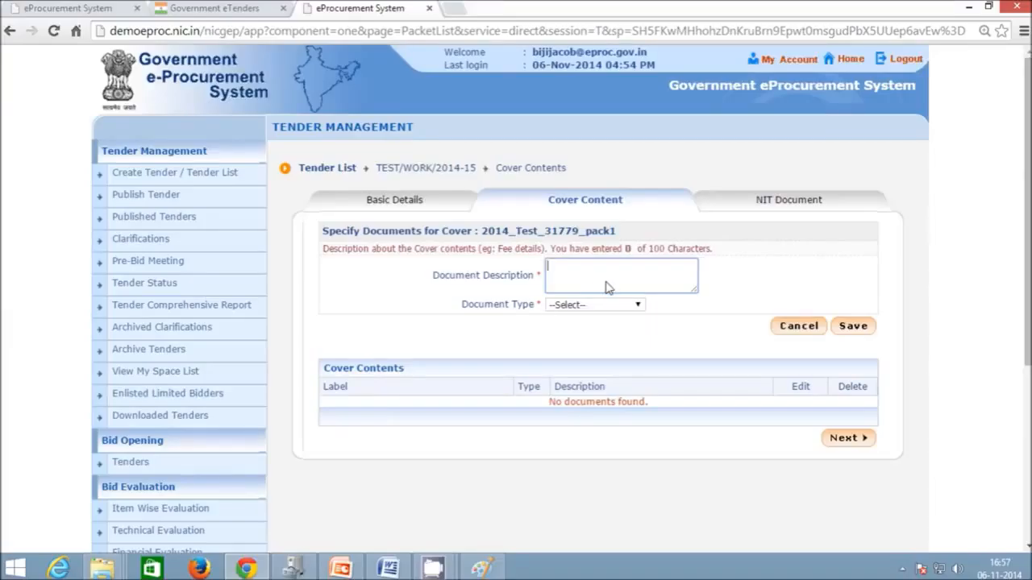
- Add a 'Tender Documents' cover document of type .pdf
text(Tender Document)
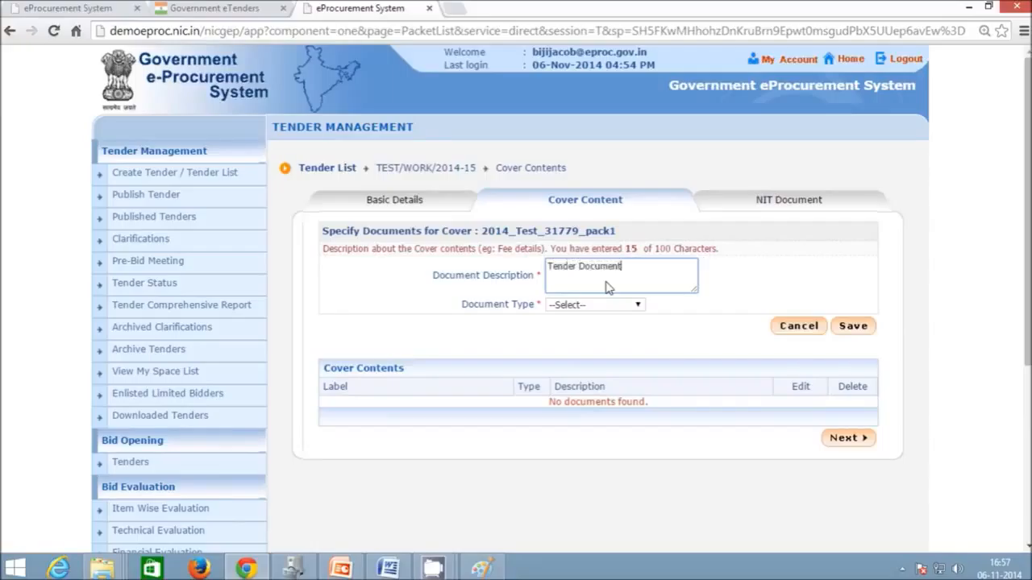
text(s)
click(595, 307)
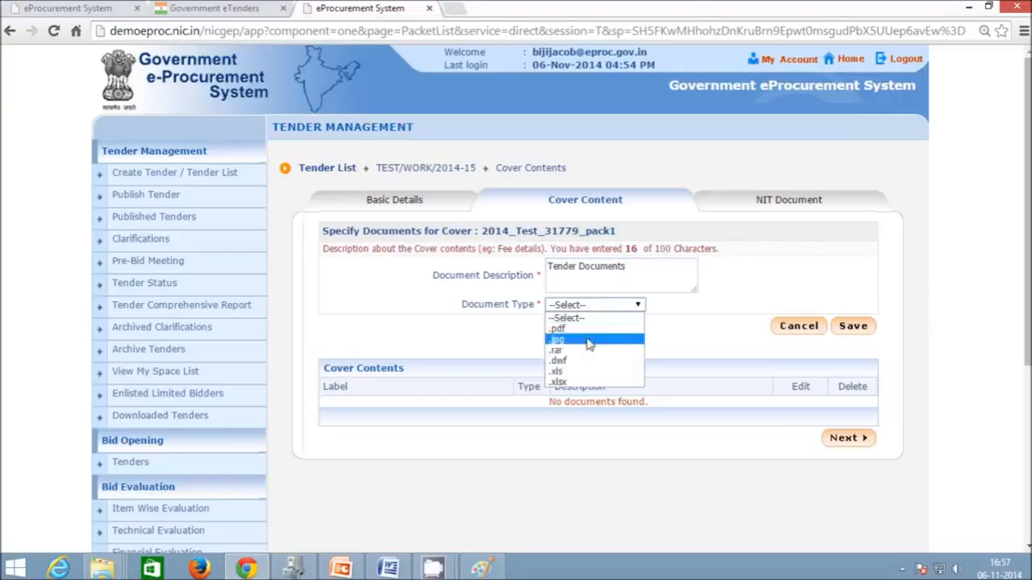
click(579, 328)
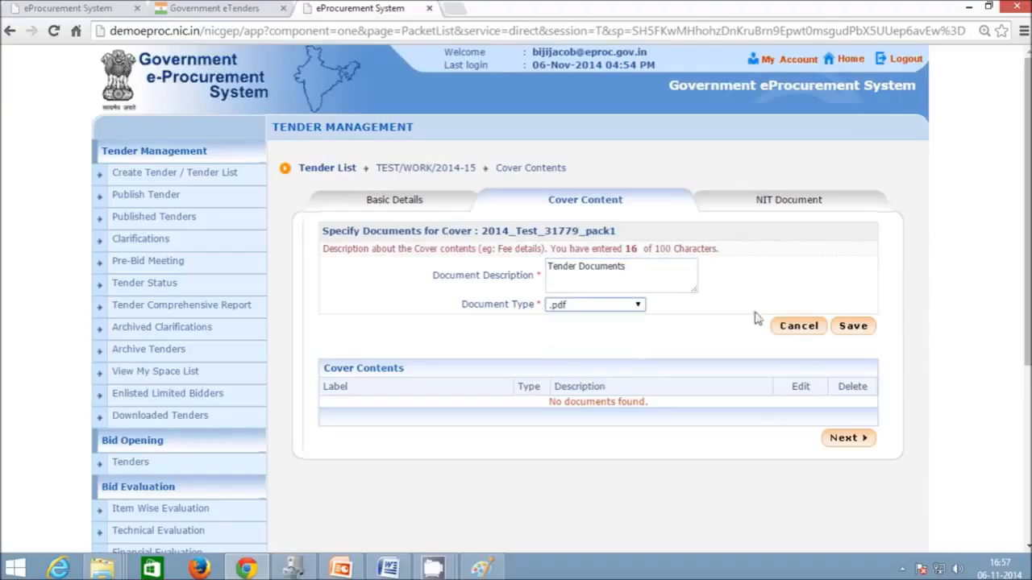
click(850, 326)
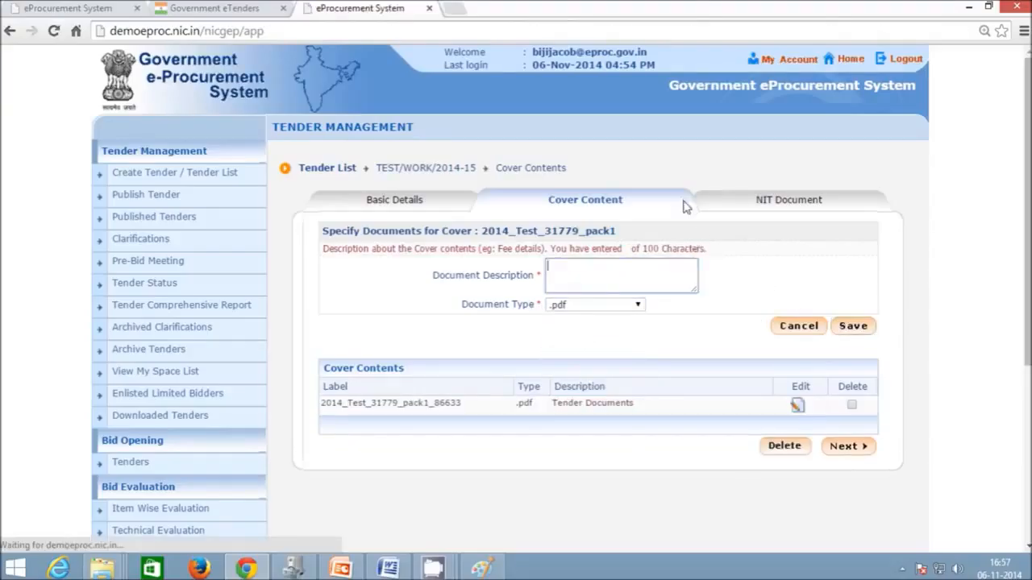
- Add a 'BoQ or Tender Schedule' .xls document and continue to the NIT Document page
click(583, 282)
text(Bo)
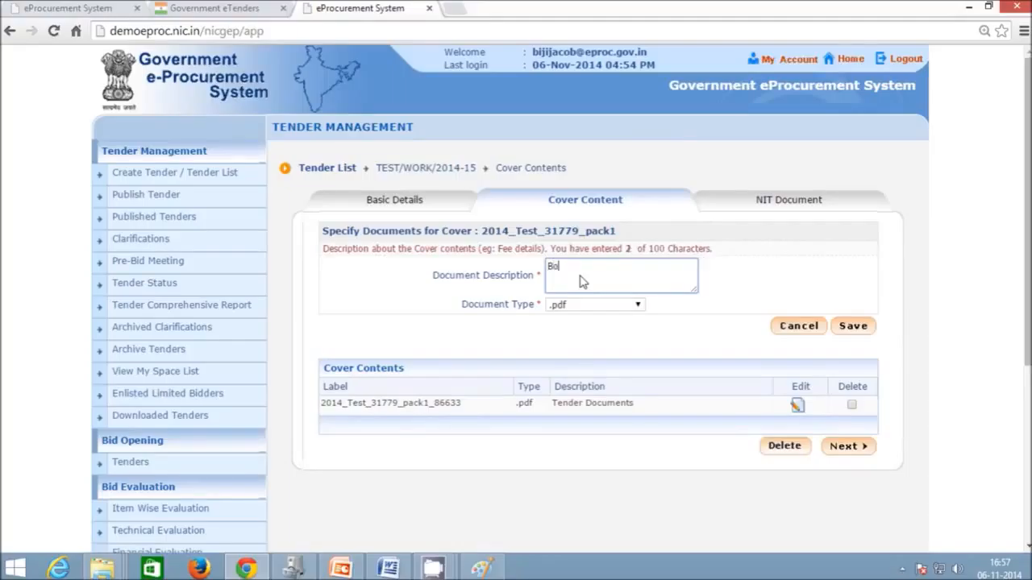
text(Q or Tender Schedule)
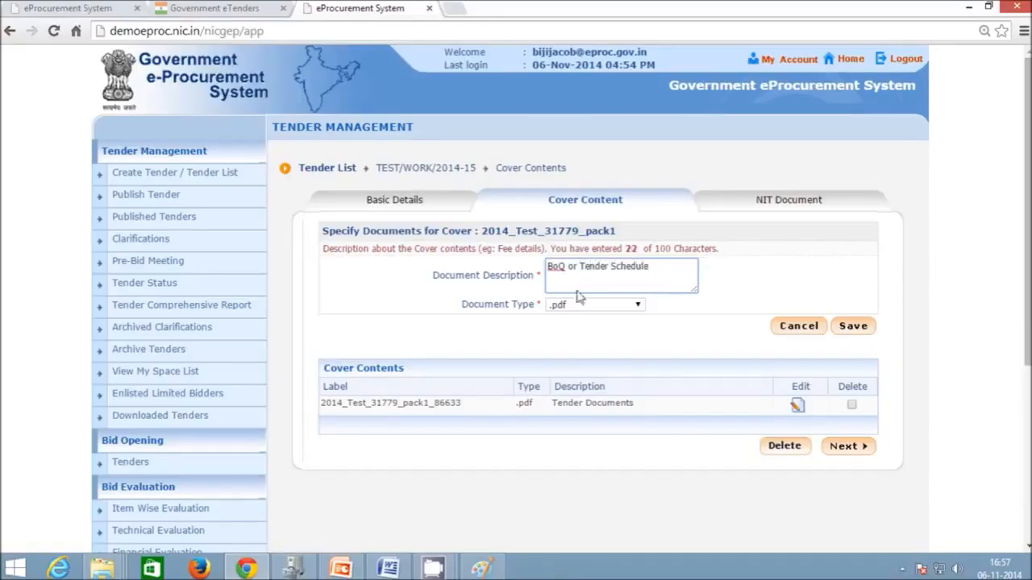
click(591, 305)
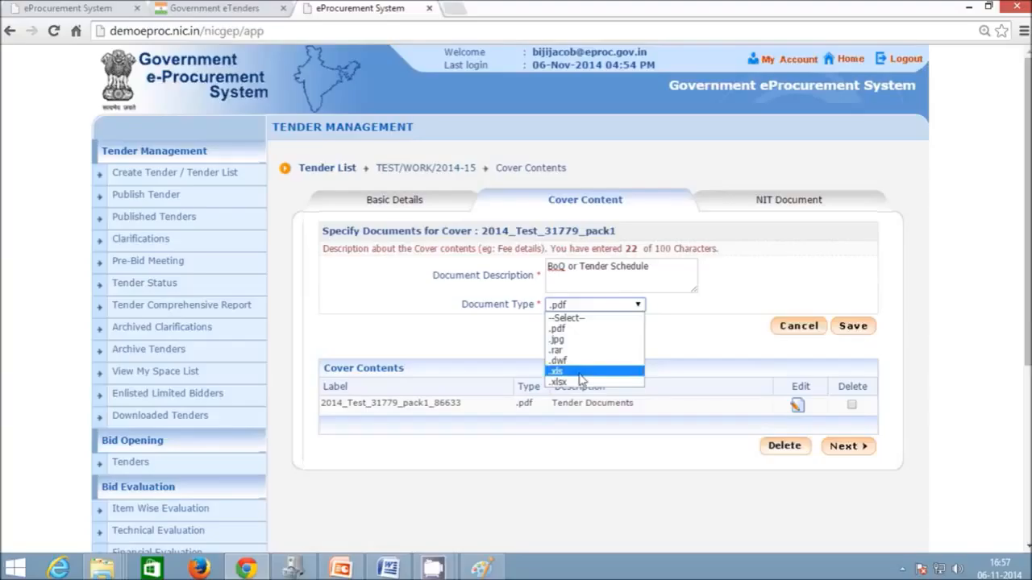
click(579, 373)
click(856, 328)
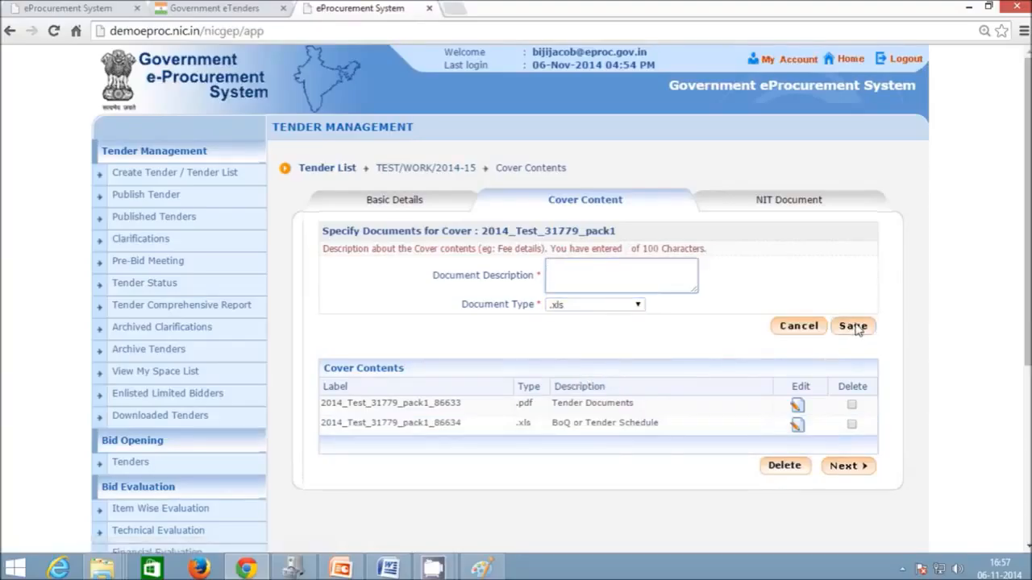
click(861, 468)
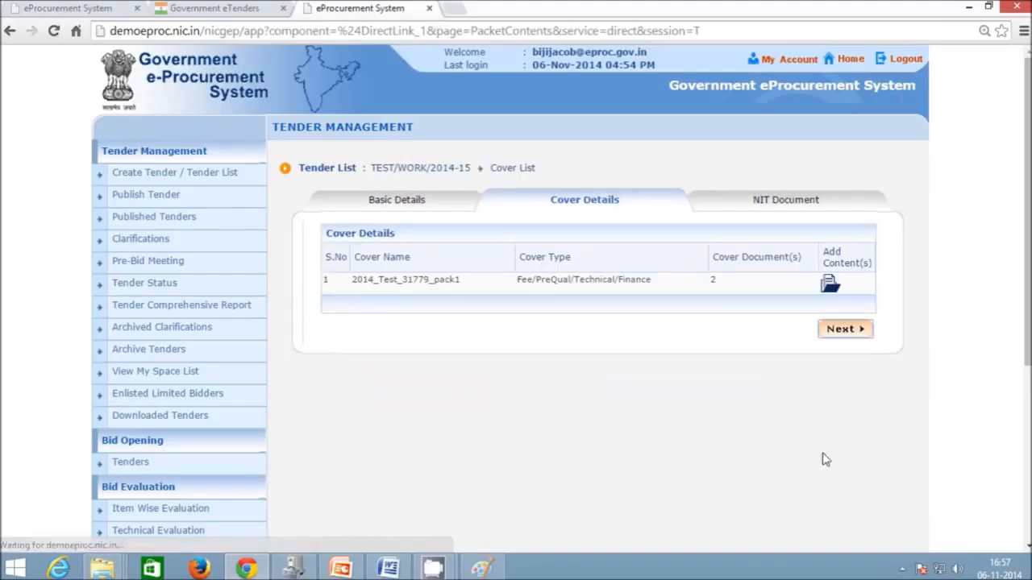
click(856, 333)
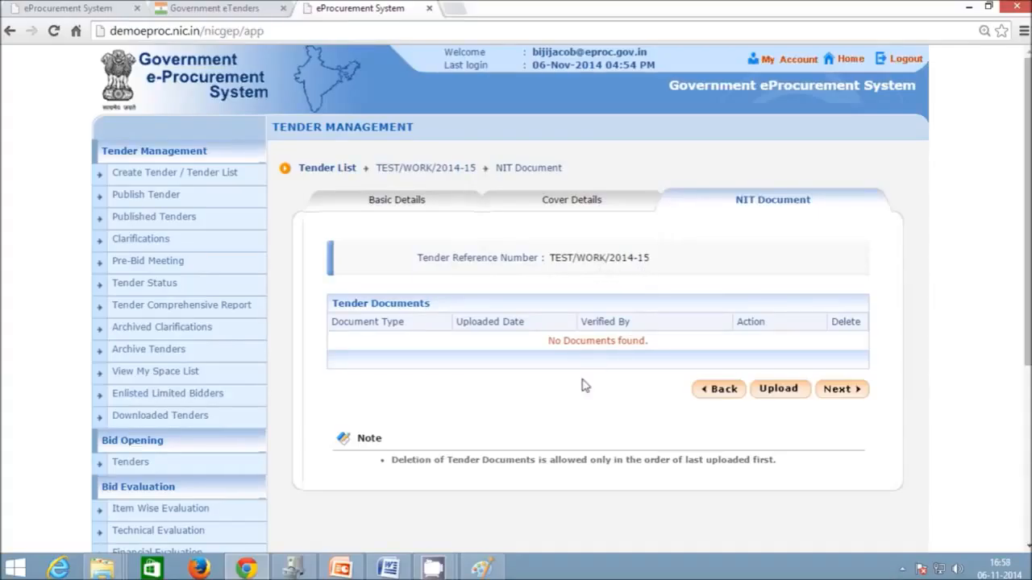
- Start an NIT upload, let the Java applet run, and enter the description 'Tender Notice'
click(777, 389)
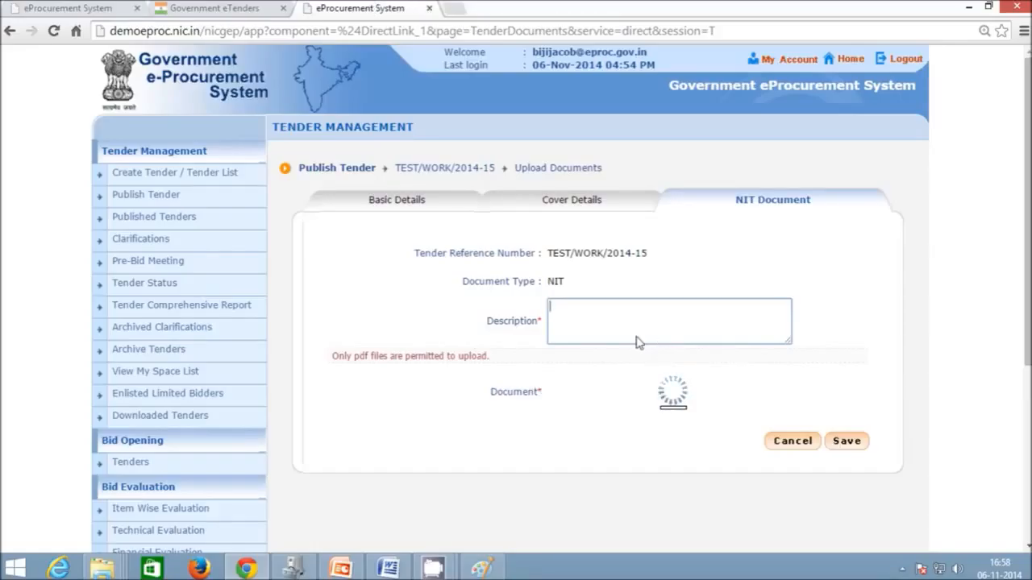
click(482, 360)
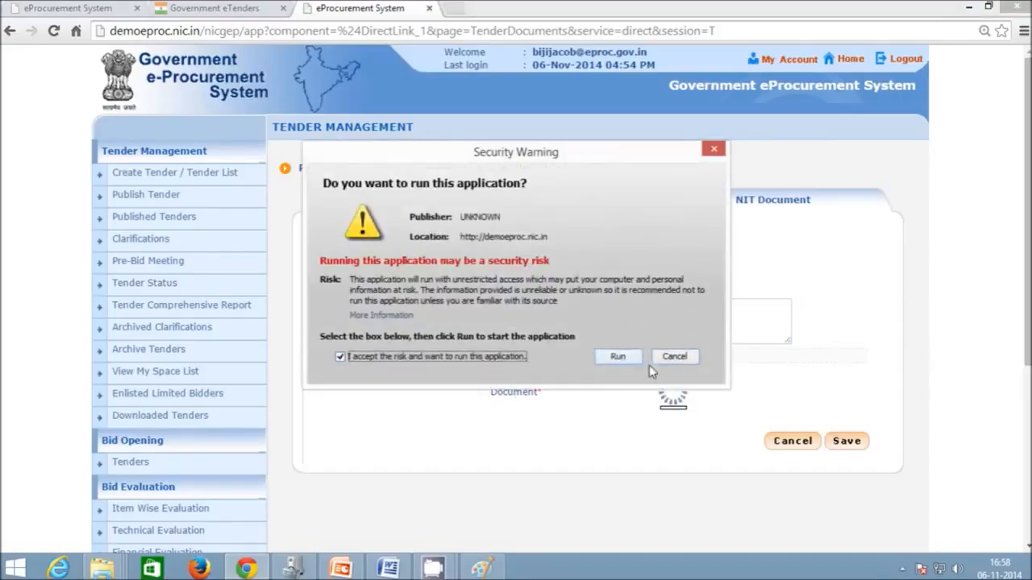
click(617, 356)
text(Te)
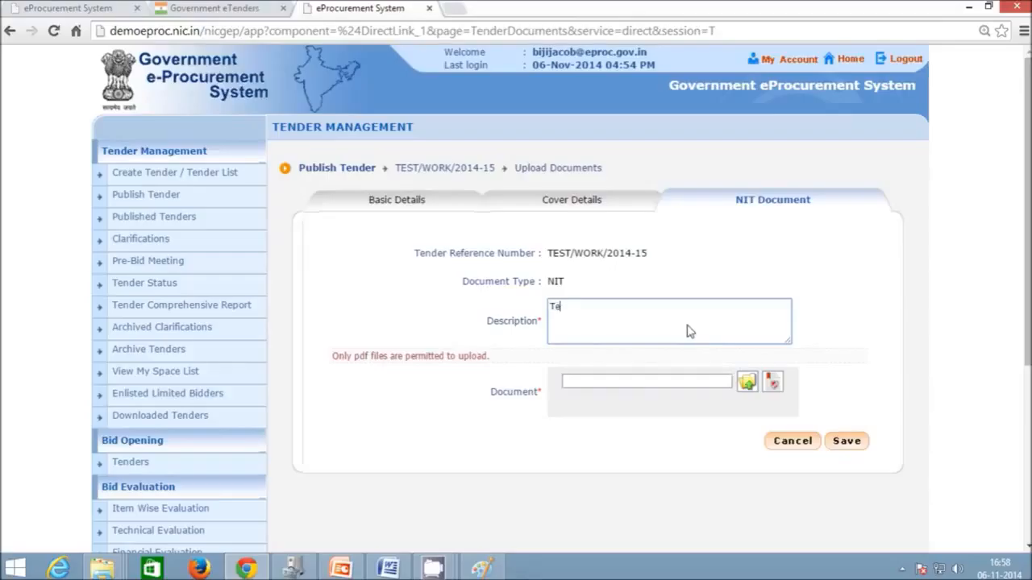
text(nder Notice)
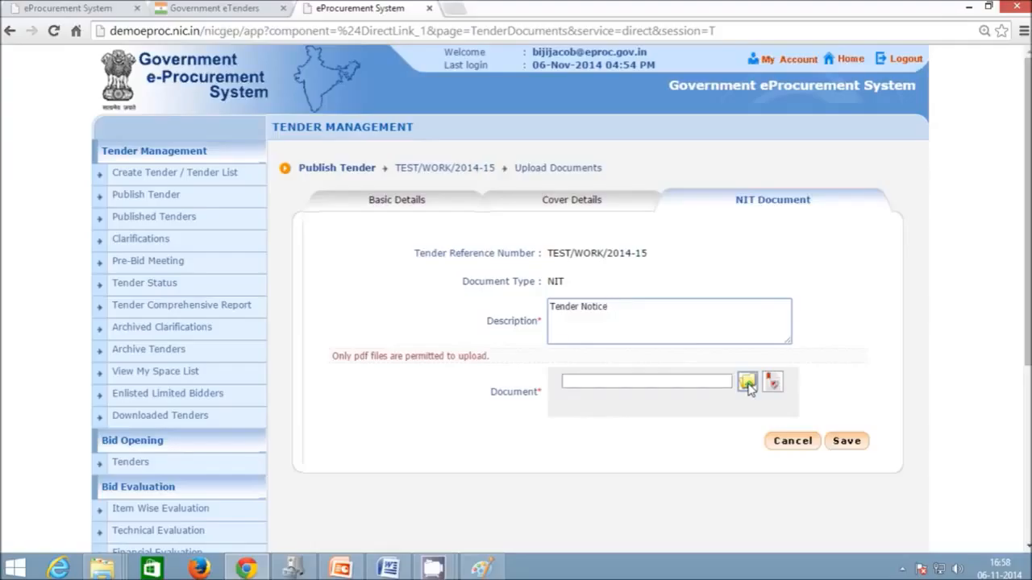
- Attach notice.pdf from Desktop > eTender as the NIT document
click(747, 383)
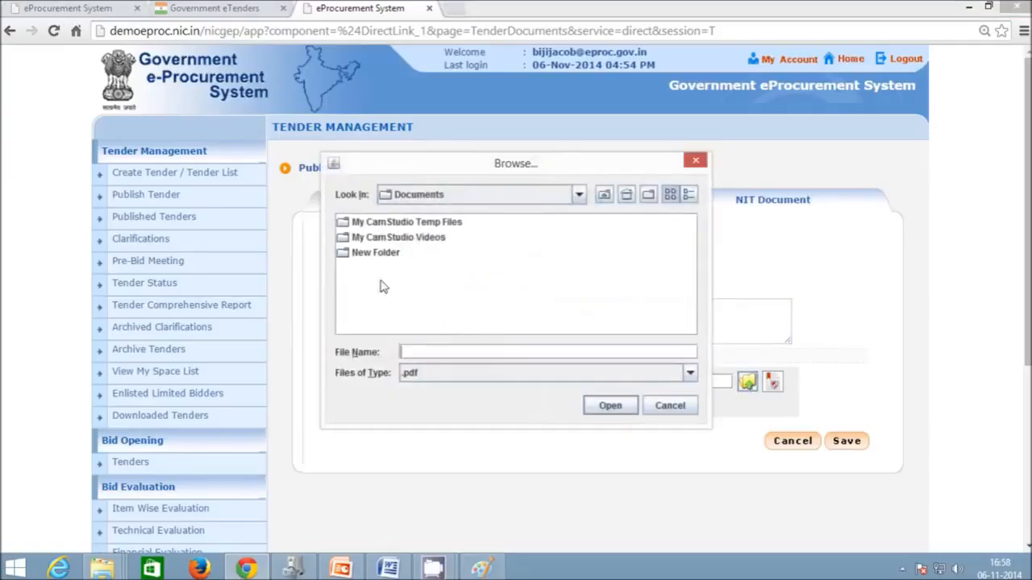
click(627, 196)
double_click(385, 316)
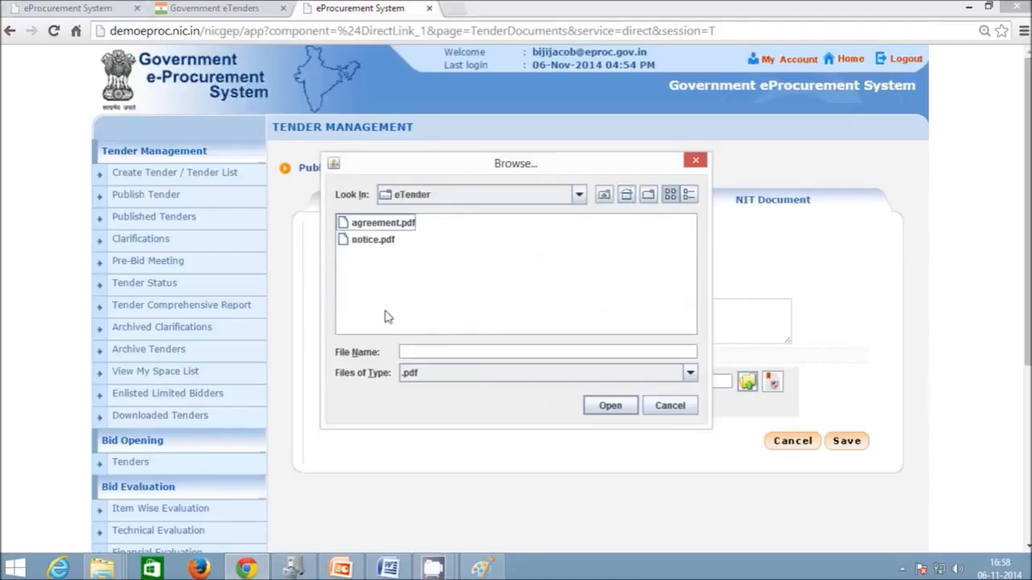
click(379, 240)
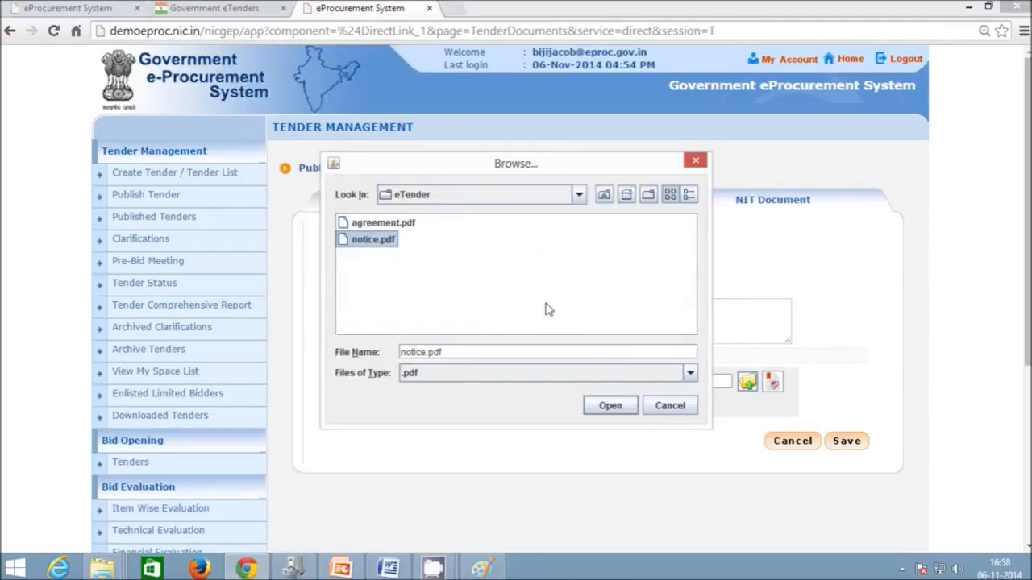
click(610, 406)
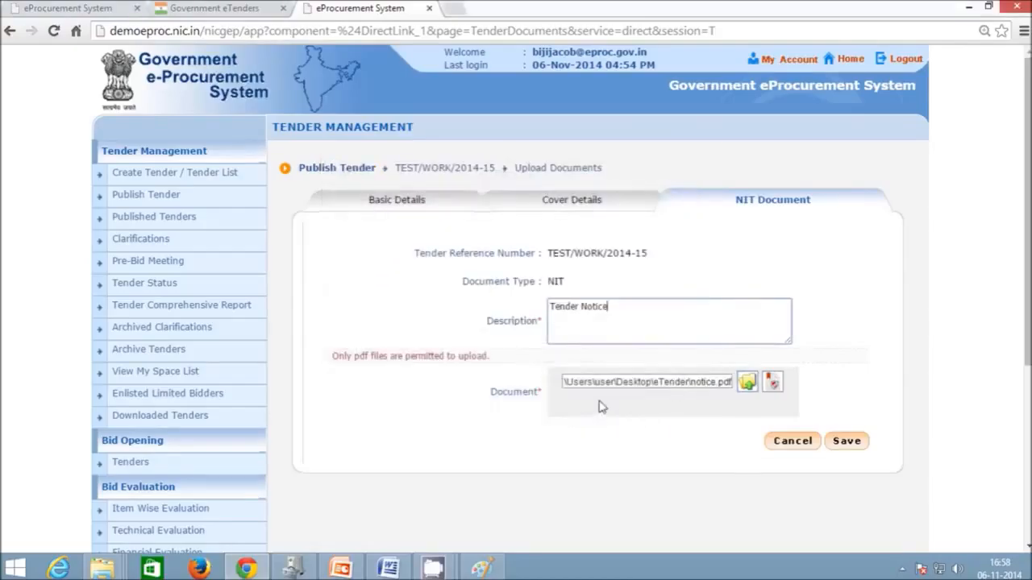
- Digitally sign notice.pdf with the signing PIN, accepting the applet warnings, and save it
click(773, 383)
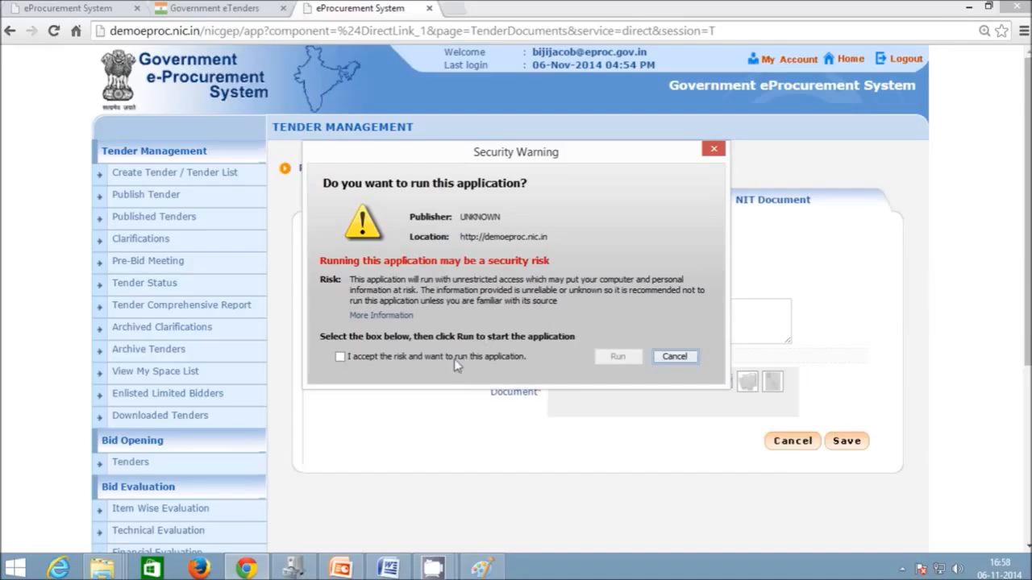
click(456, 358)
click(617, 357)
click(473, 357)
click(616, 358)
key(space)
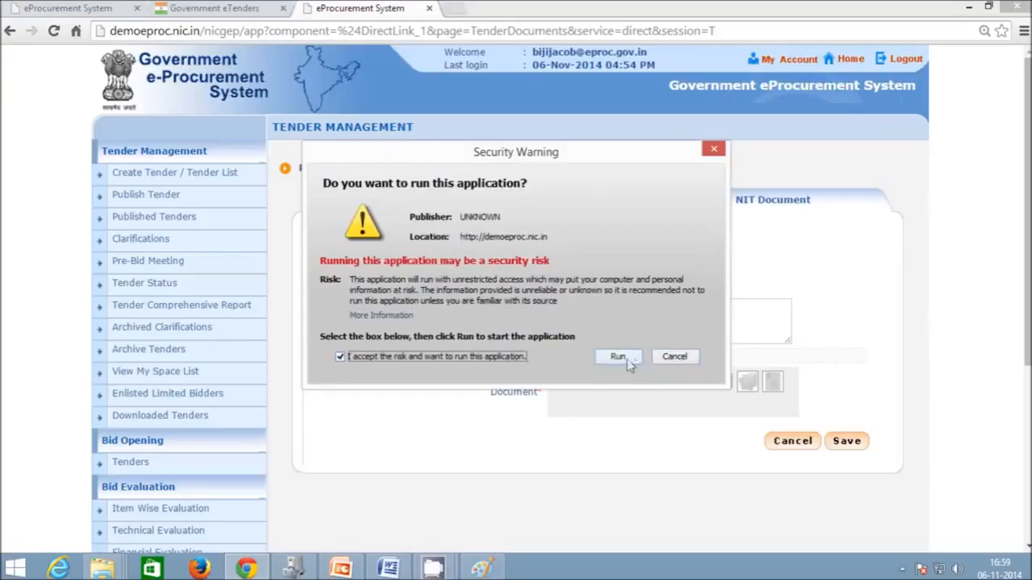
click(633, 360)
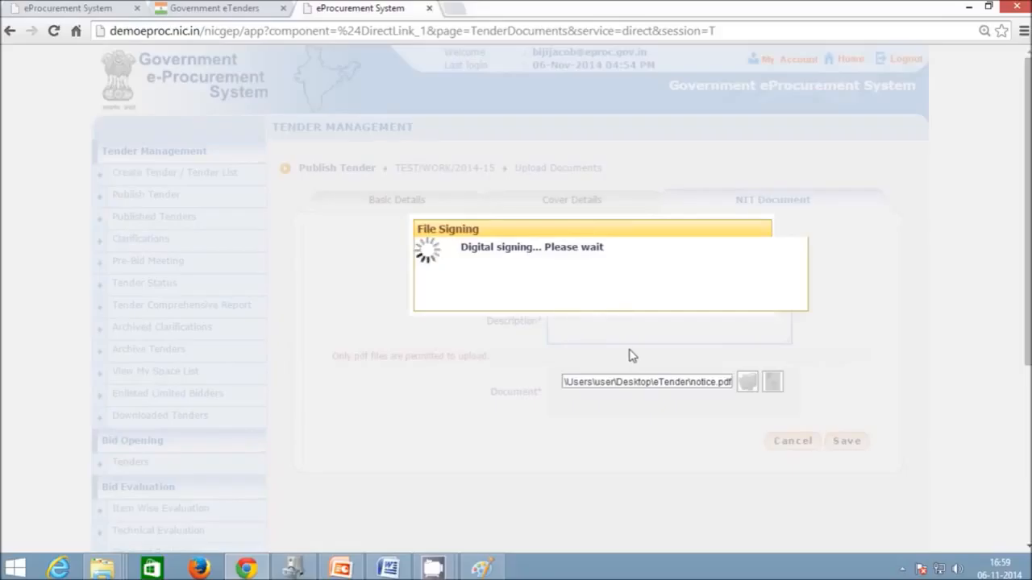
text(1234)
key(Return)
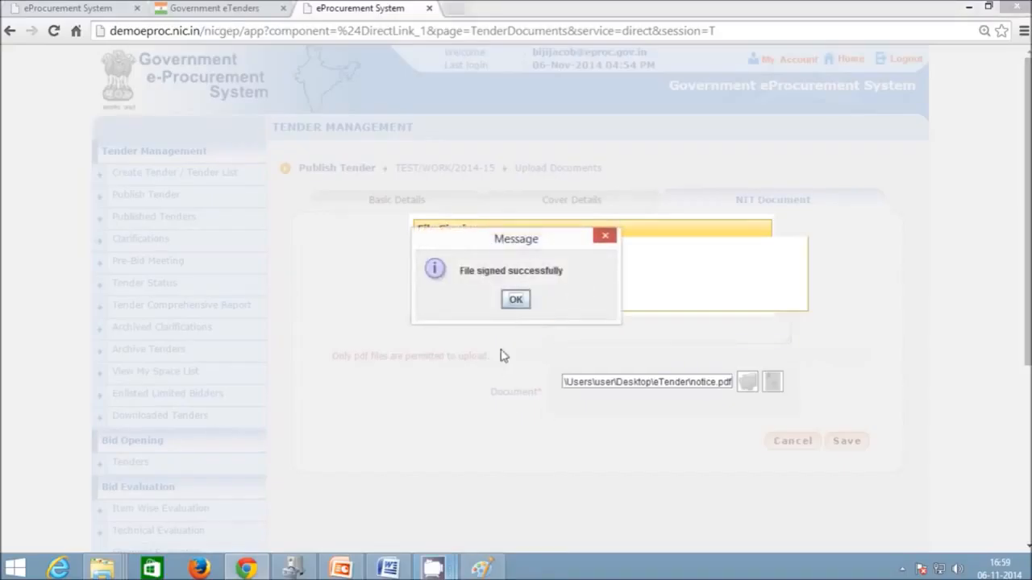
click(516, 299)
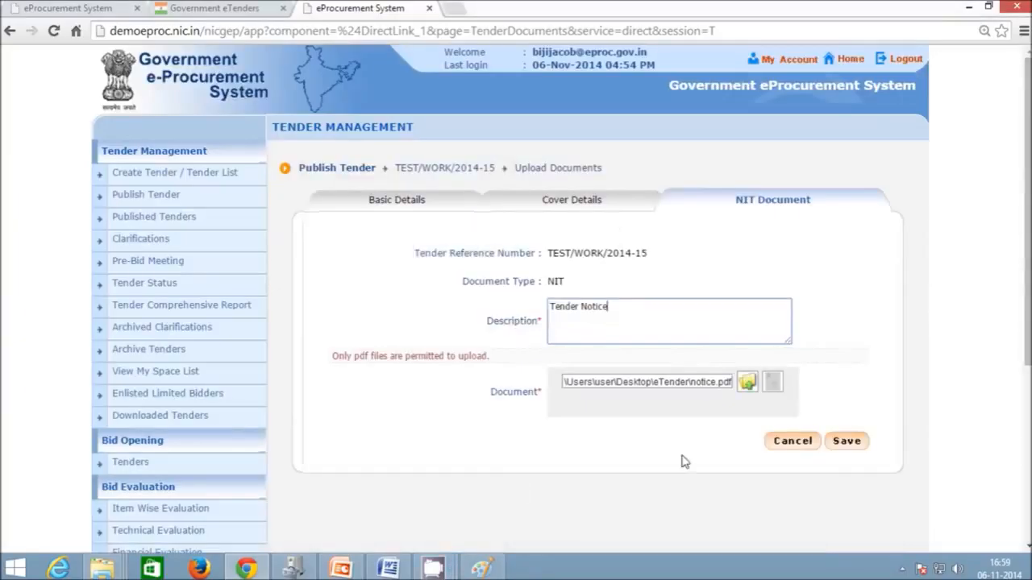
click(860, 443)
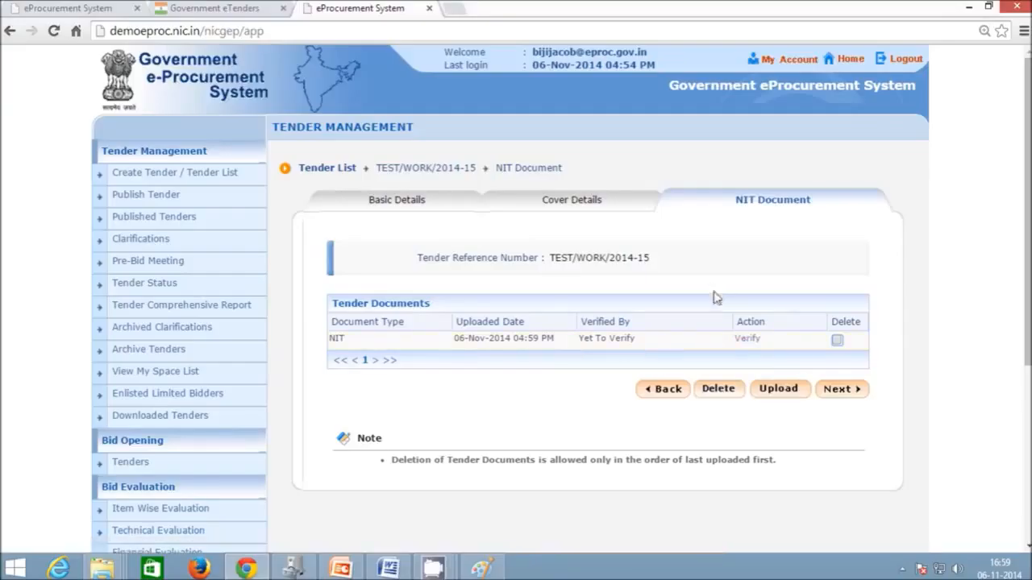
- Download the uploaded NIT_1.pdf and review its contents
click(748, 339)
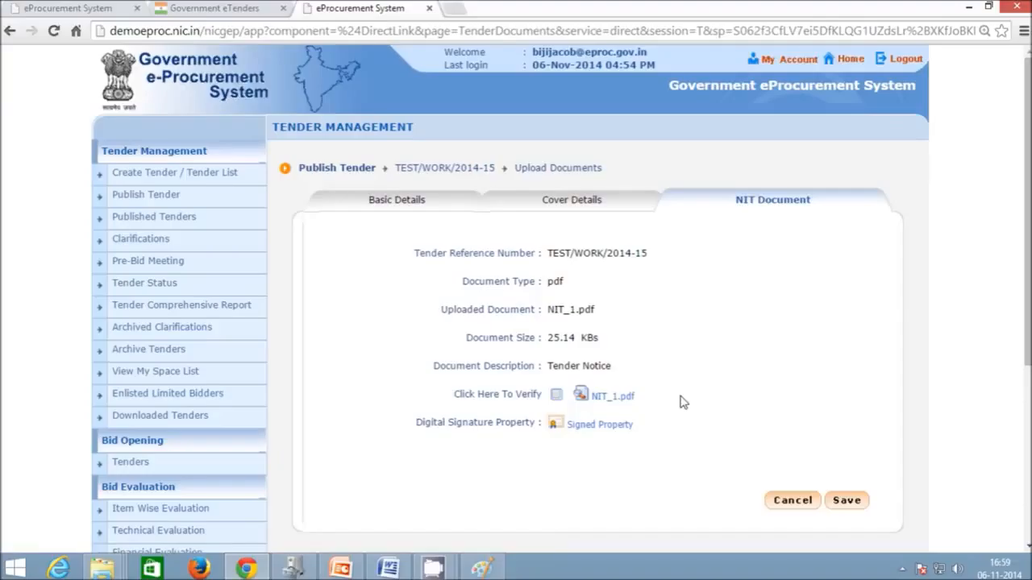
click(614, 399)
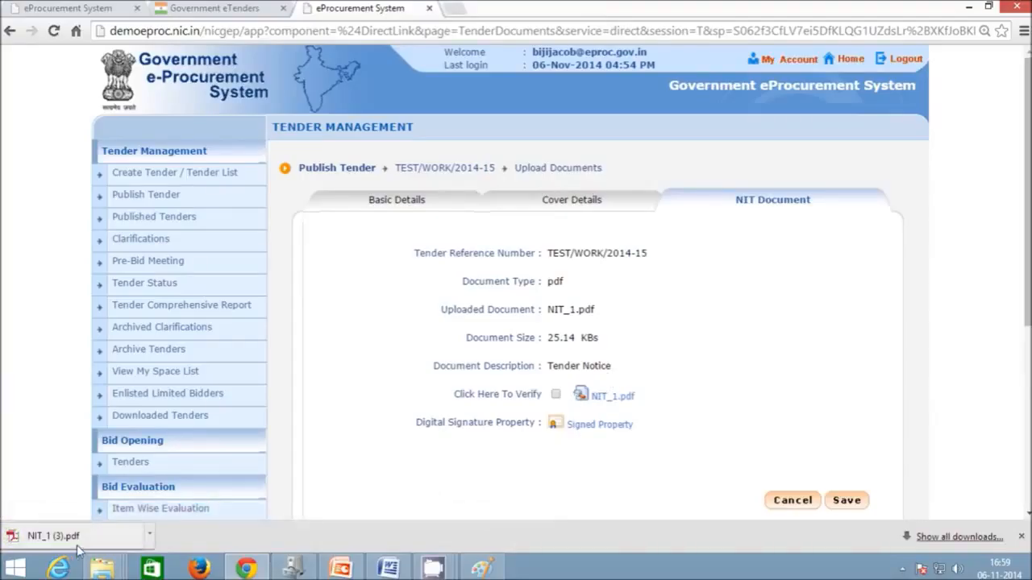
click(53, 536)
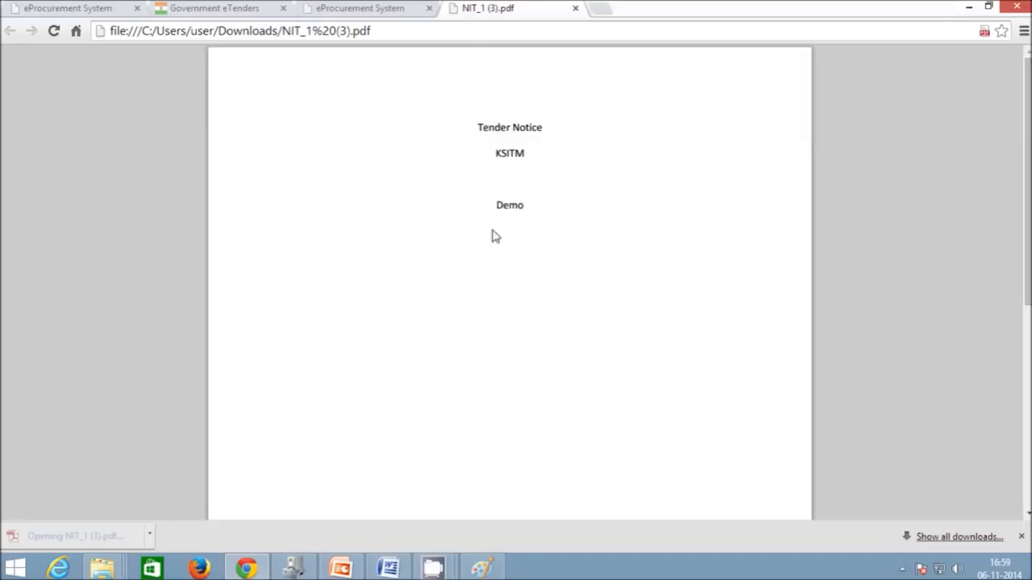
scroll(790, 260, down, 5)
scroll(790, 260, up, 5)
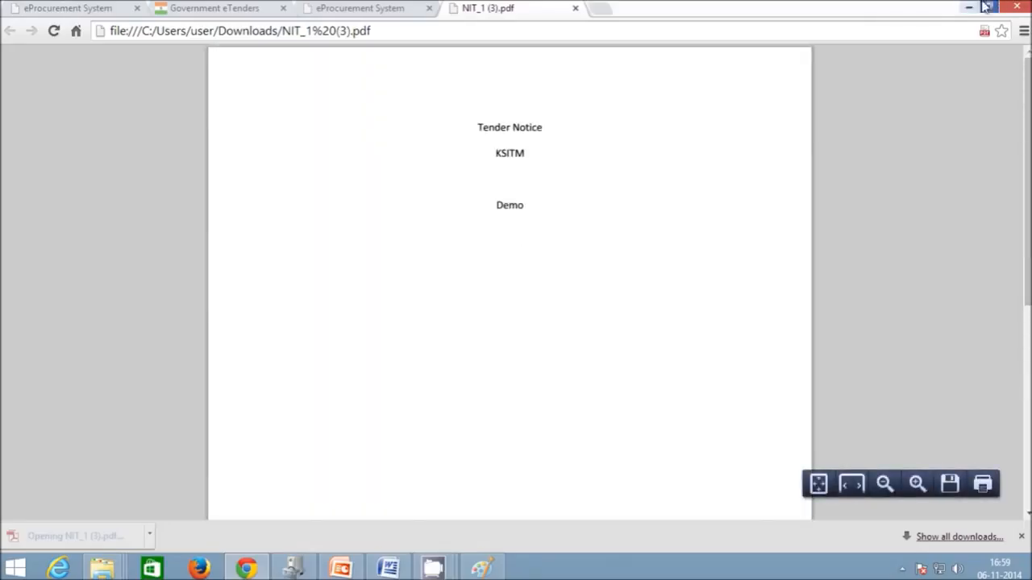
click(282, 14)
- Mark the NIT document as verified, save, and continue to Work/Item Details
click(555, 395)
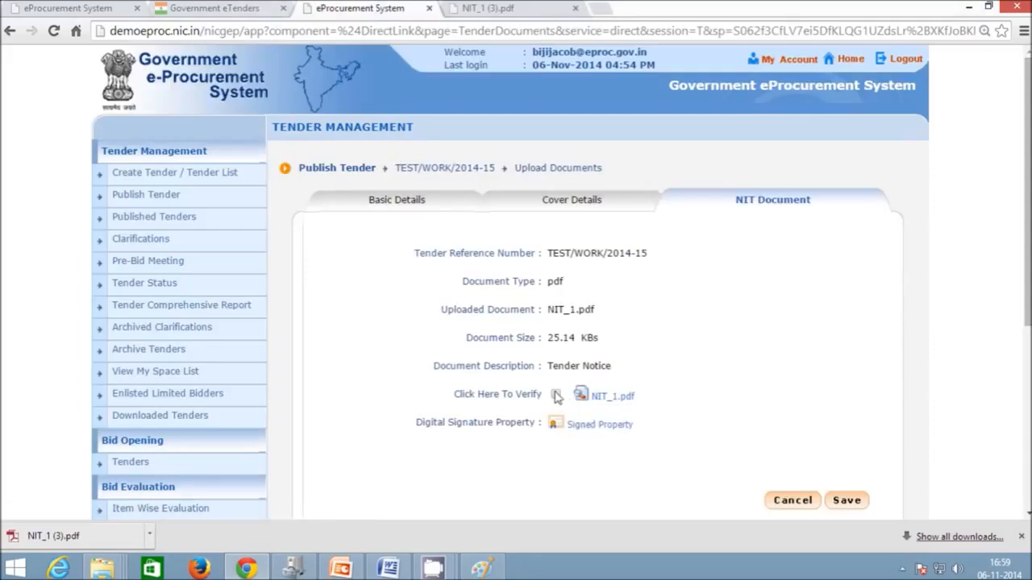
click(848, 503)
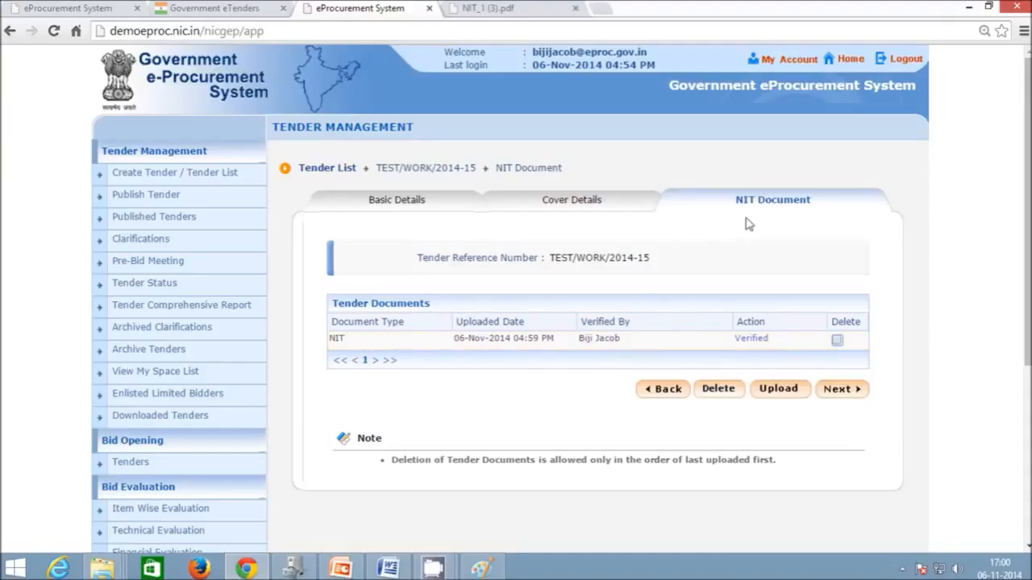
click(836, 388)
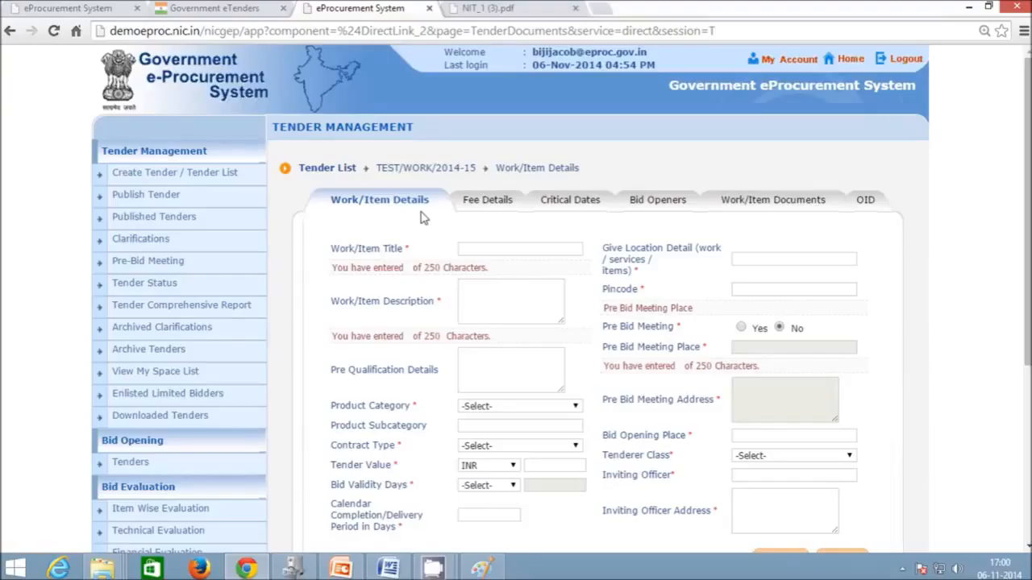
- Enter title 'Construction of Road' and description 'Construction of road at trivandrum'
click(494, 258)
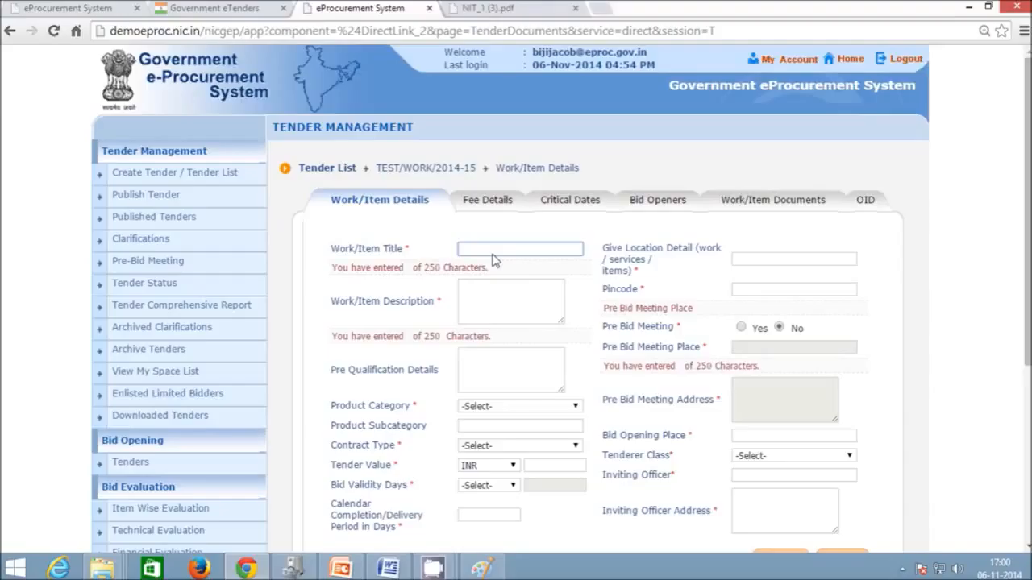
text(Construction)
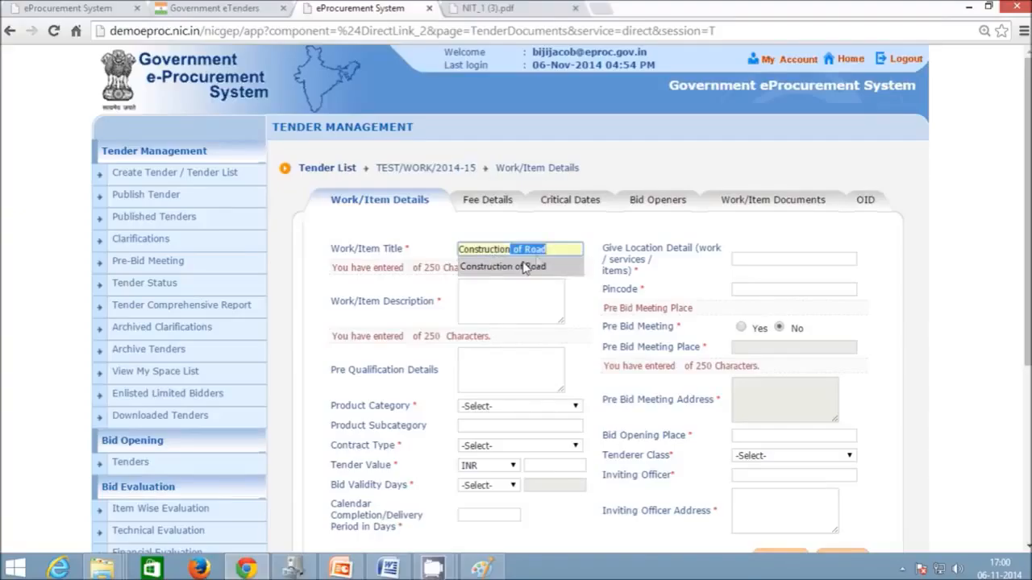
click(528, 267)
click(499, 310)
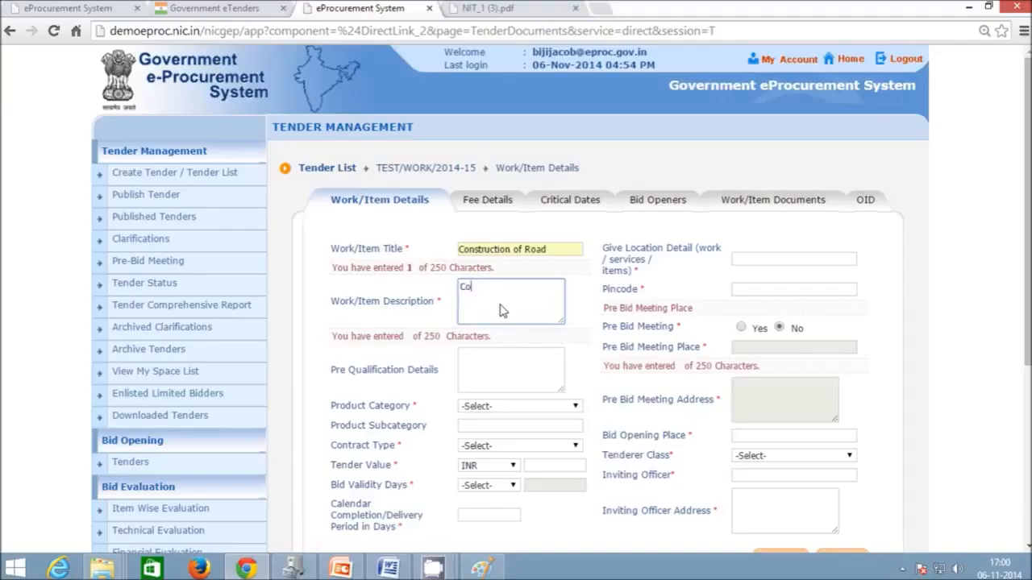
text(Construction of)
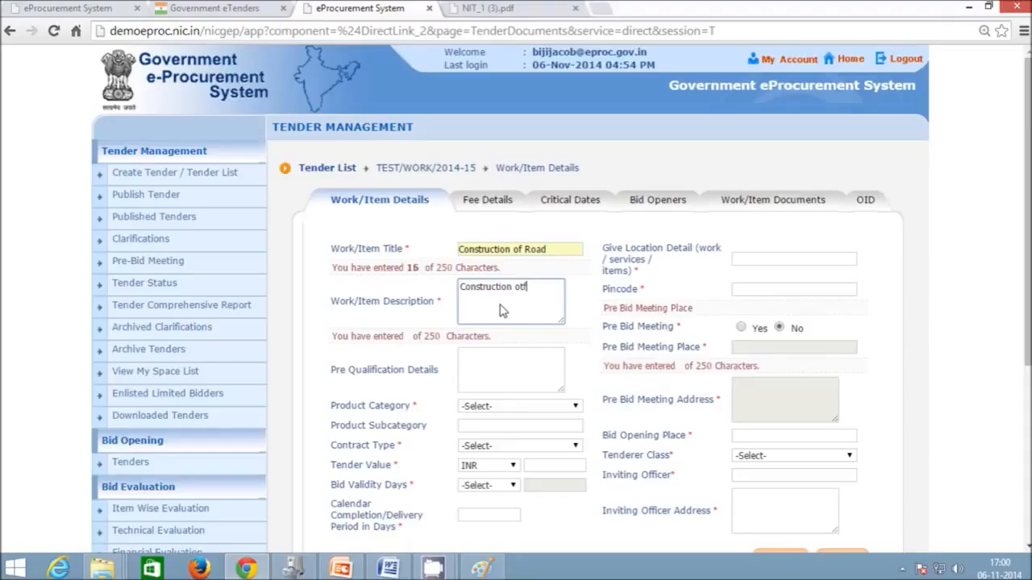
text(road at trivandrum)
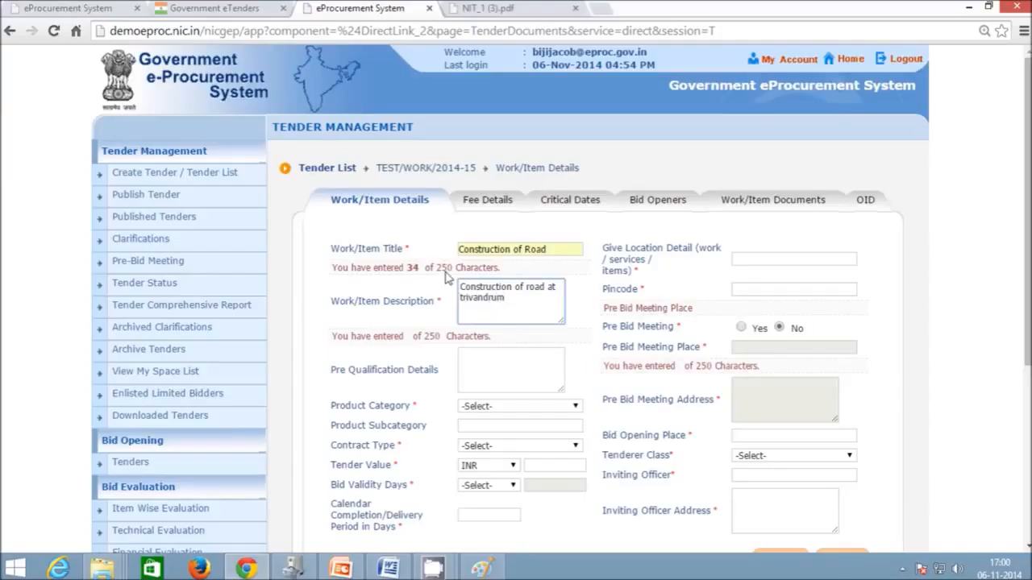
click(474, 374)
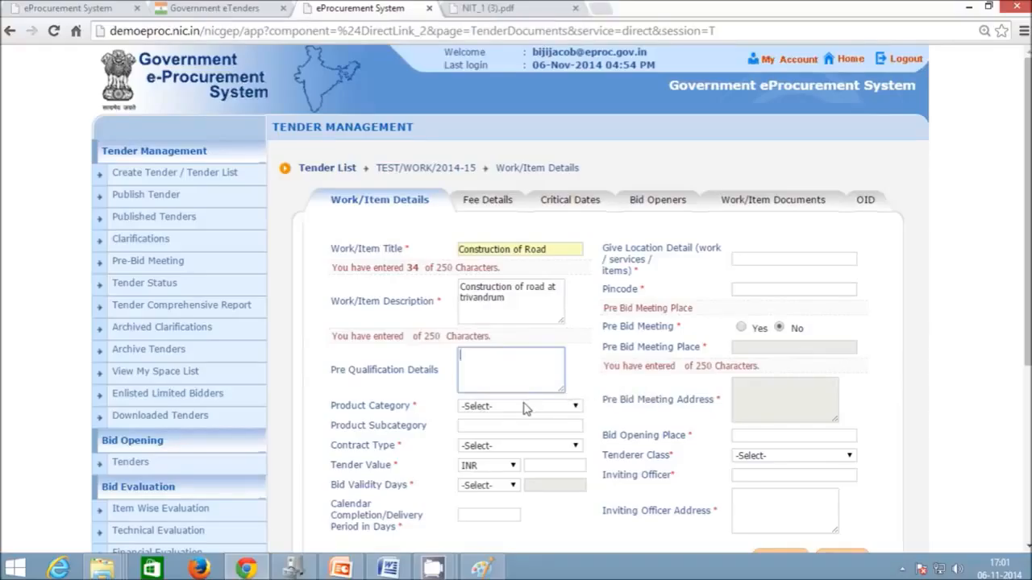
- Set product category to Civil Works and contract type to Tender
click(356, 405)
click(494, 407)
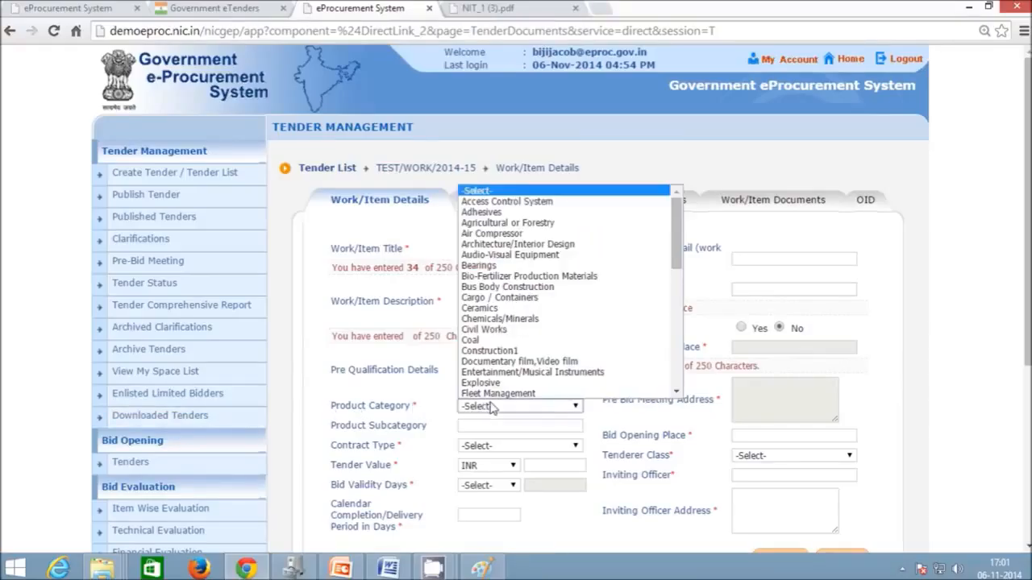
click(509, 330)
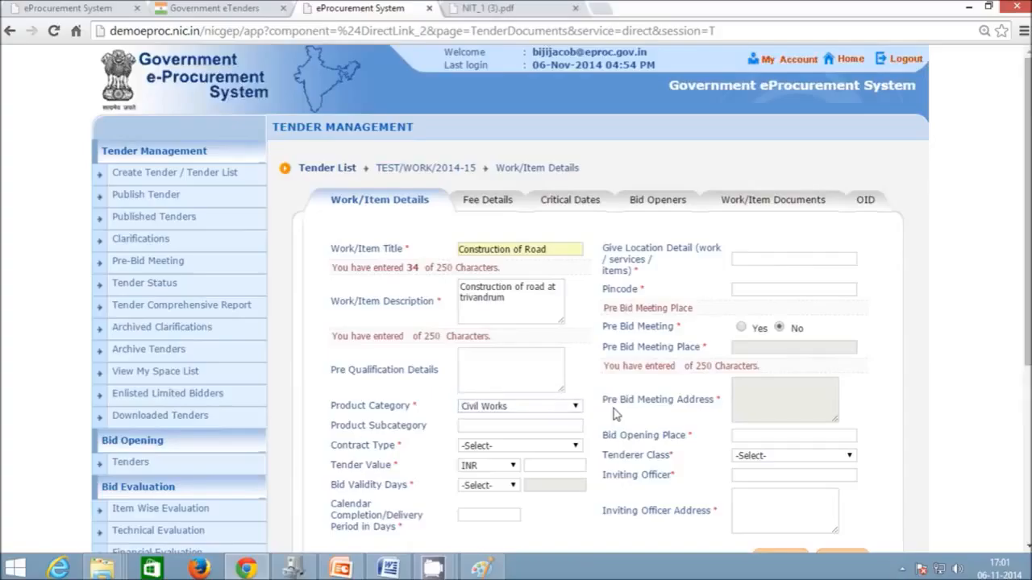
scroll(613, 414, down, 1)
click(549, 349)
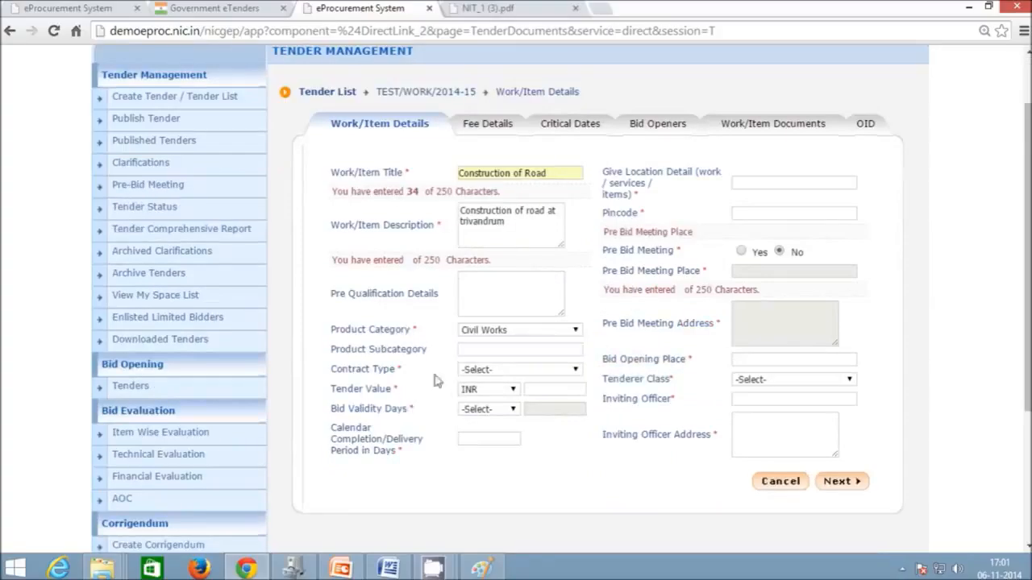
click(500, 372)
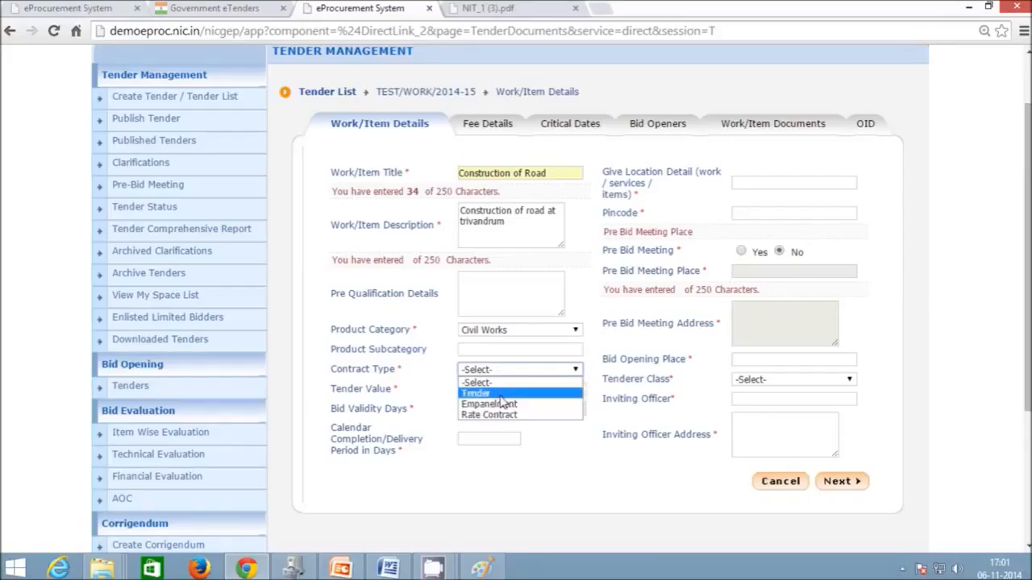
click(501, 394)
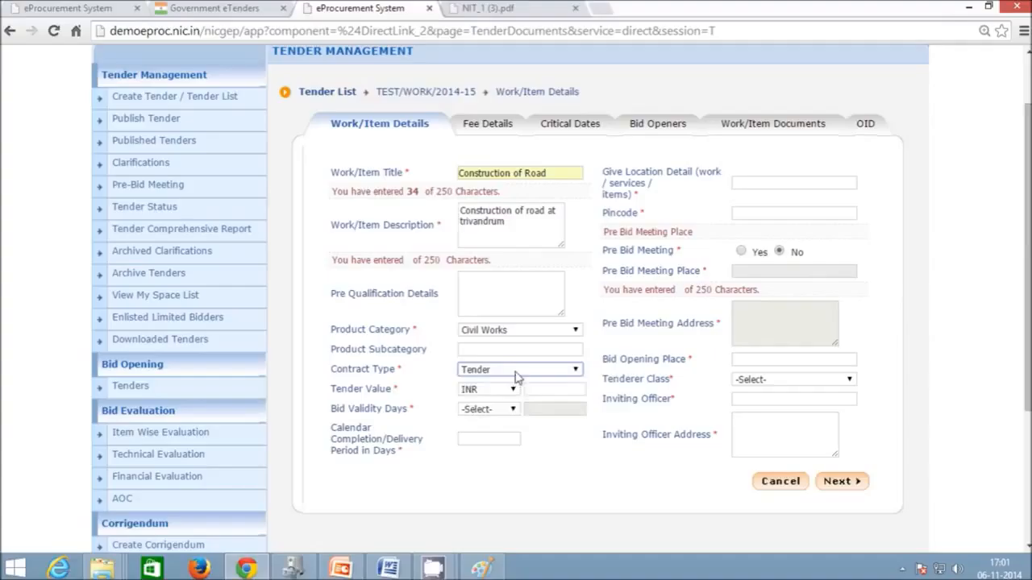
click(517, 371)
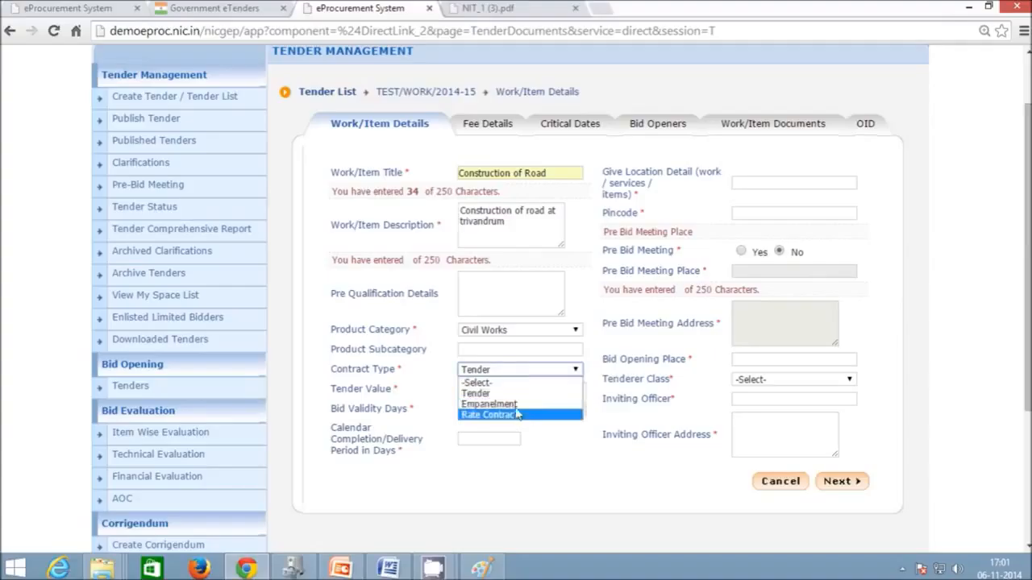
click(516, 394)
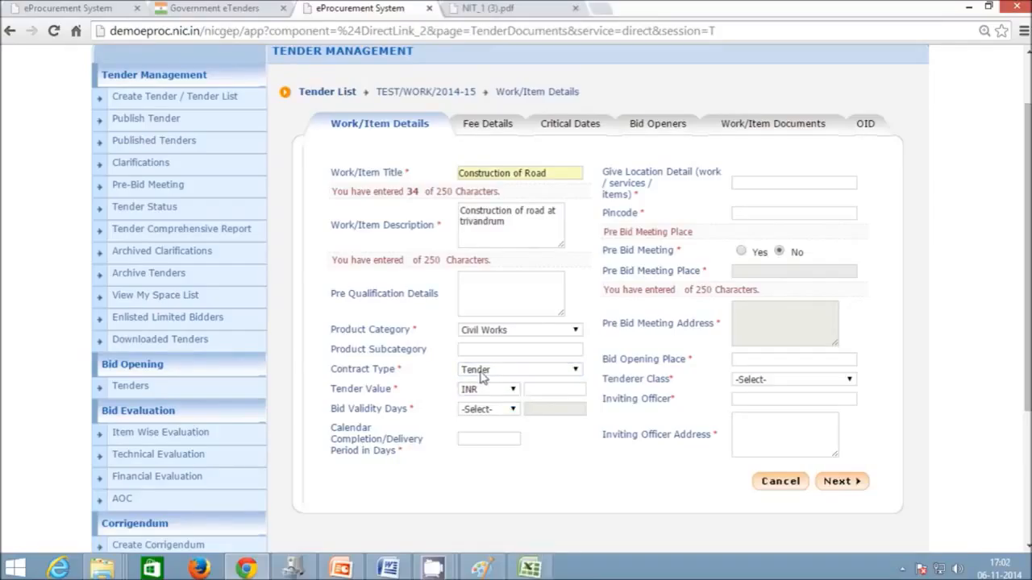
- Enter tender value 2563064 INR, 90-day bid validity and completion period, and location Trivandrum
click(541, 397)
text(2563064)
click(622, 405)
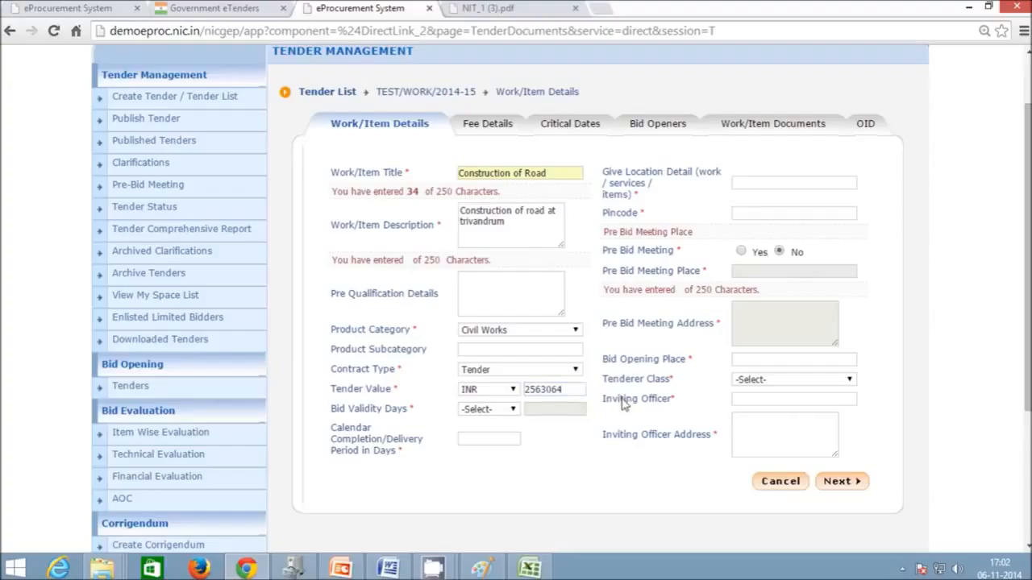
click(511, 414)
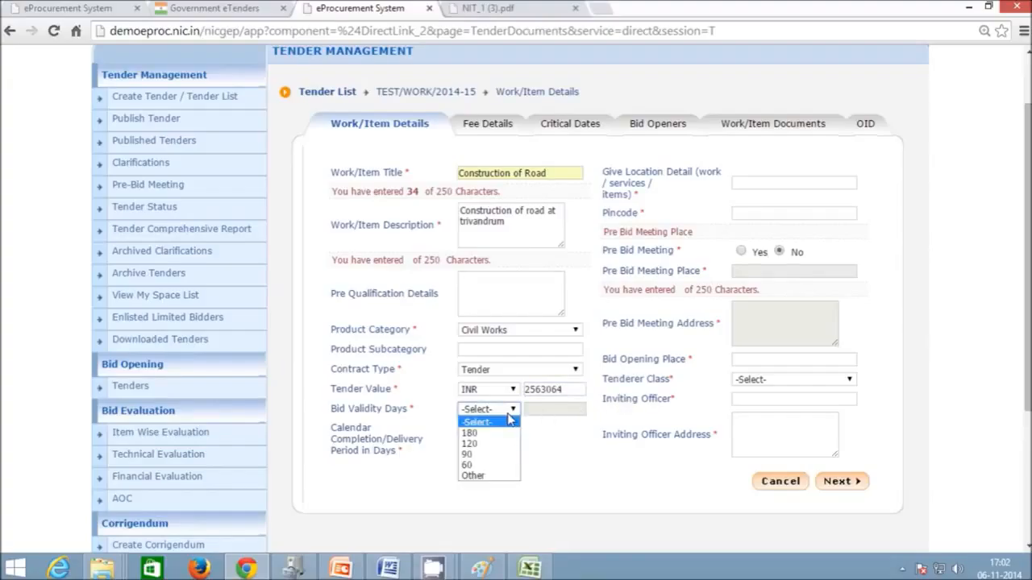
click(501, 455)
click(488, 443)
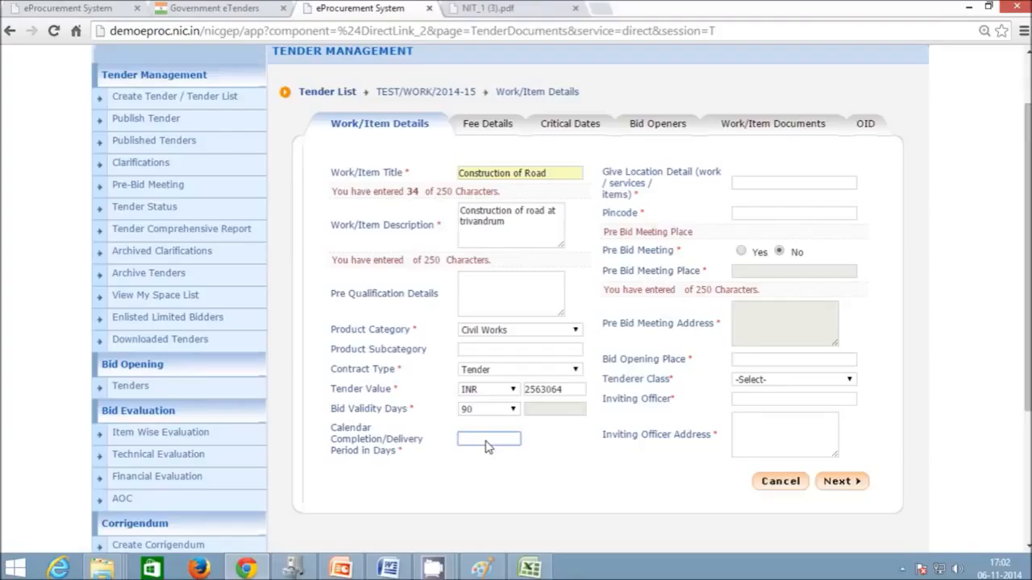
text(90)
click(779, 184)
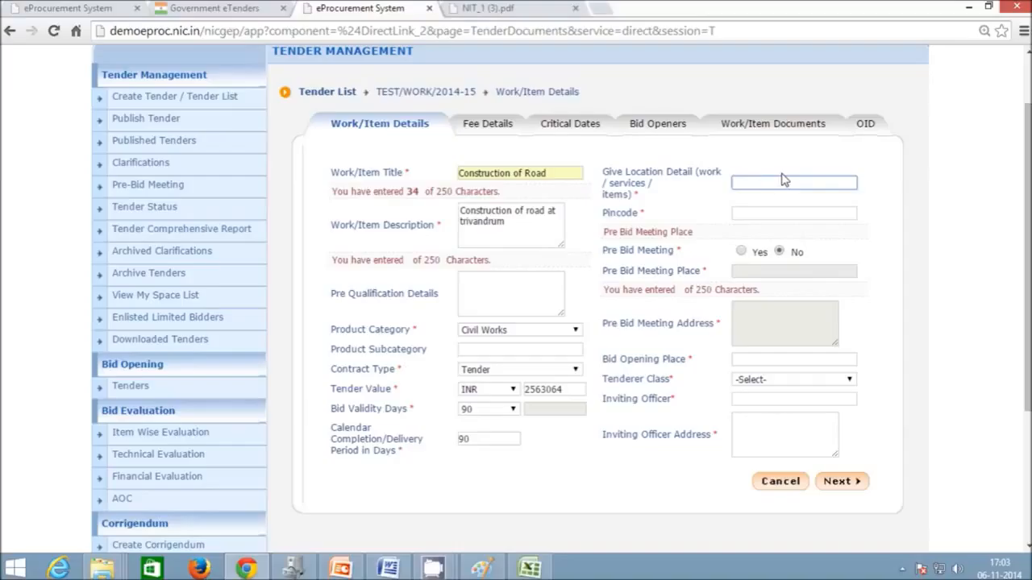
text(Triva)
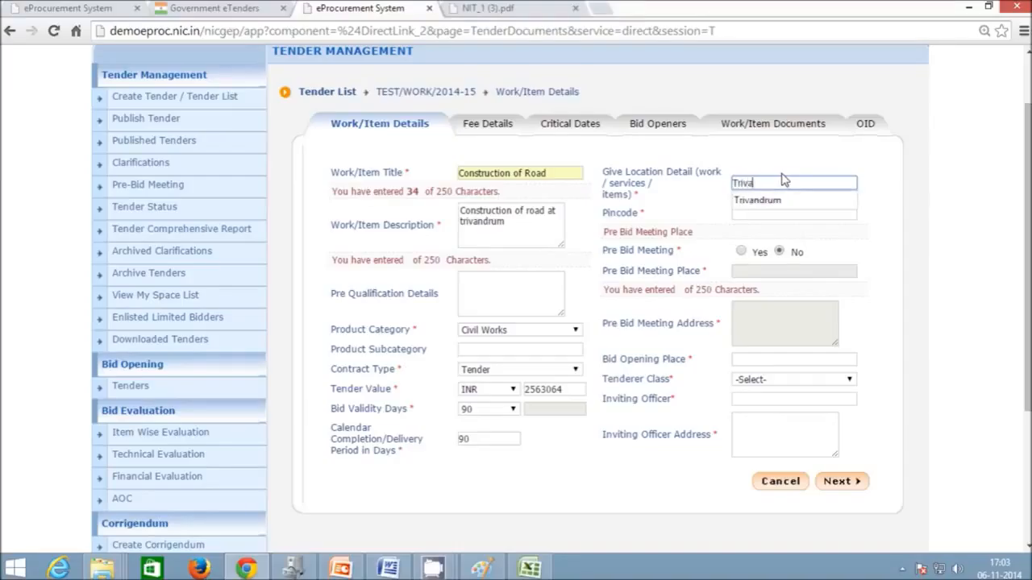
text(ndrum)
- Confirm location Trivandrum and set the pincode to 695001
click(795, 195)
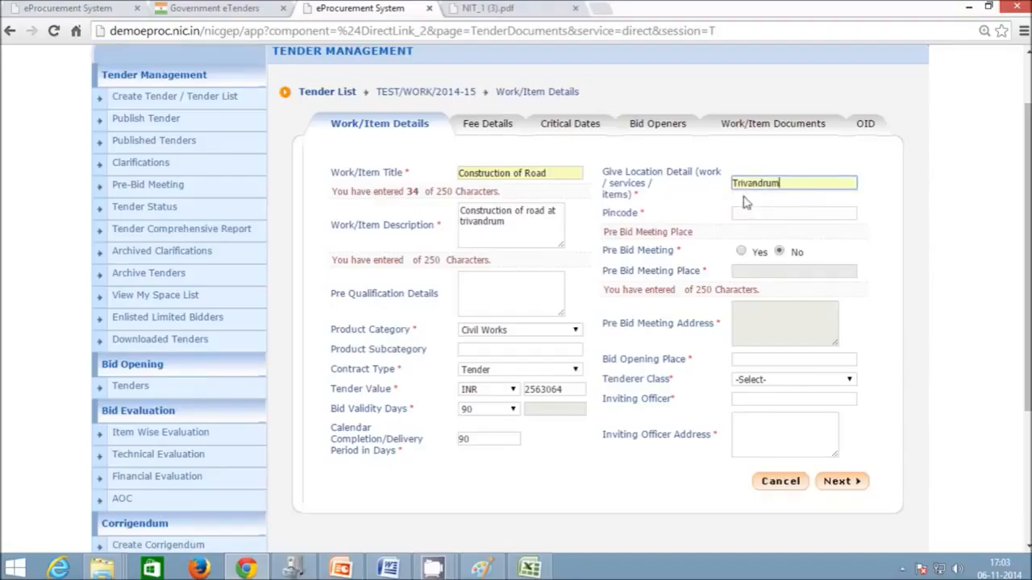
click(779, 211)
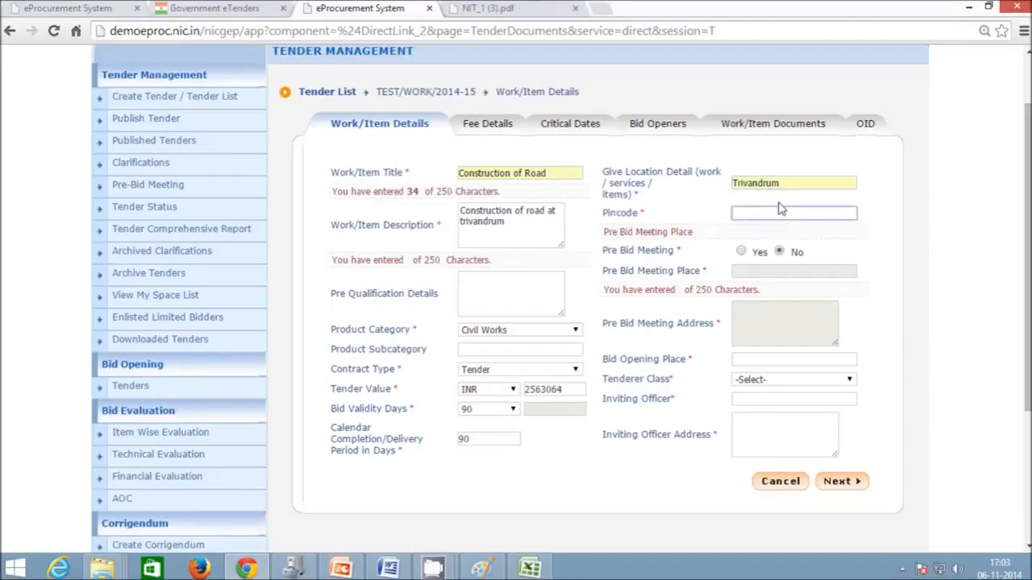
text(6952)
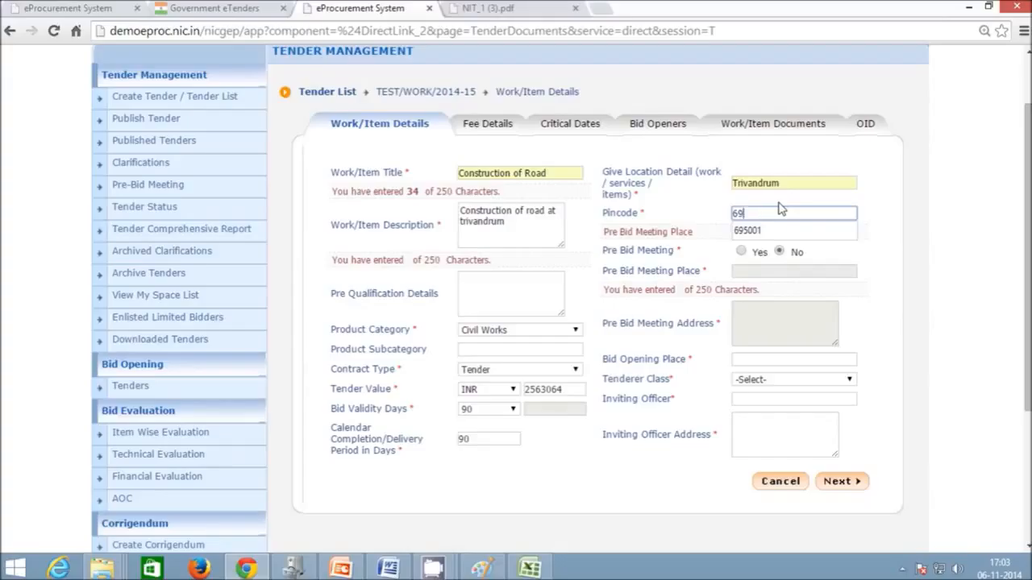
key(BackSpace)
text(001)
click(856, 257)
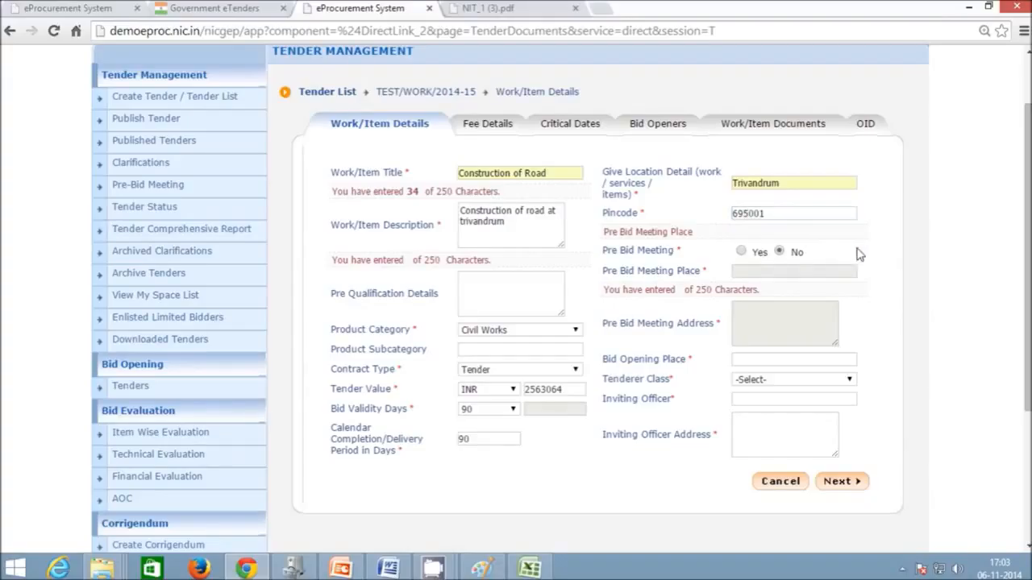
- Add a pre-bid meeting at Trivandrum with address 'official address'
click(743, 251)
click(759, 274)
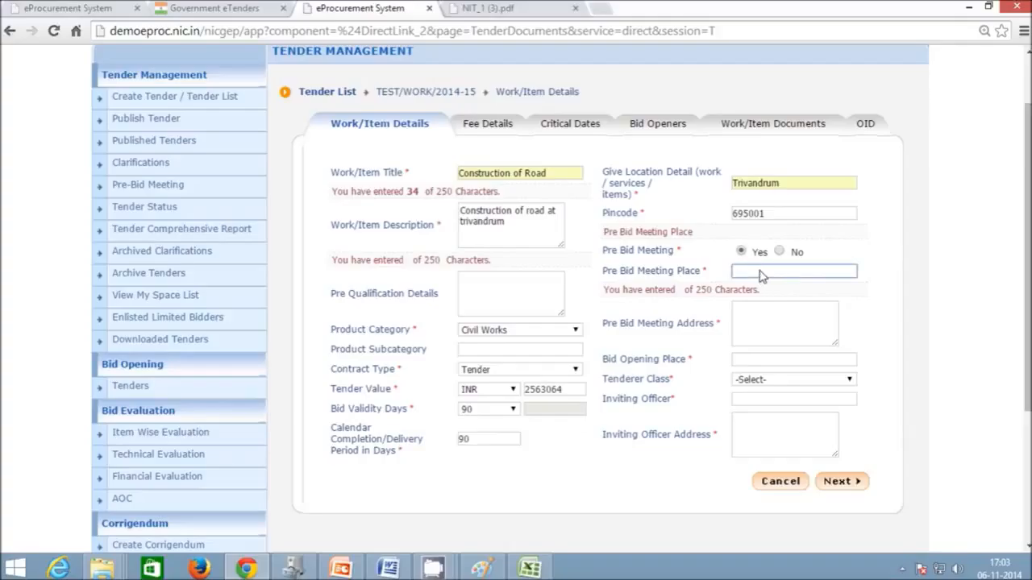
text(Trivandrum)
key(Tab)
text(o)
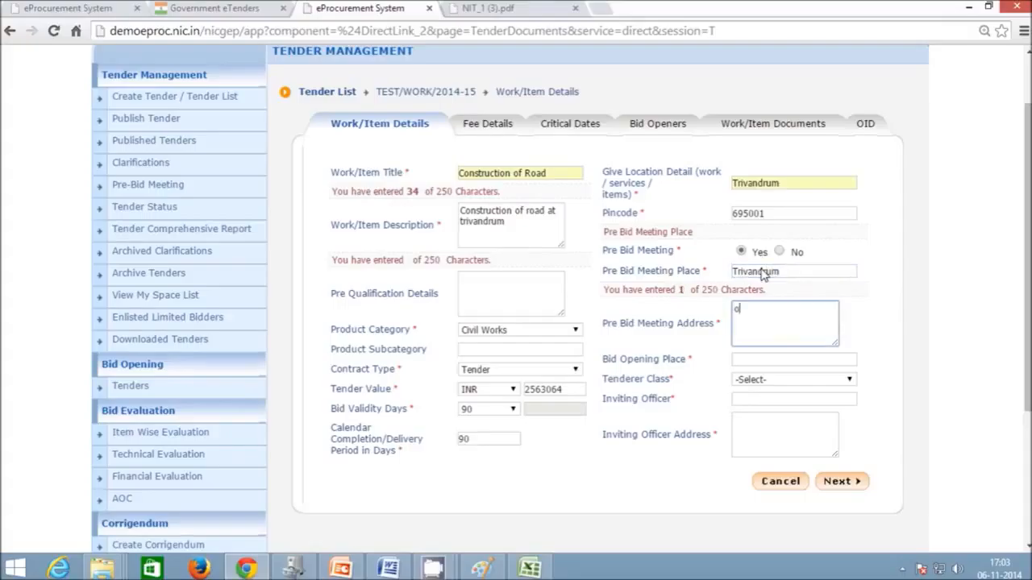
text(fficial address)
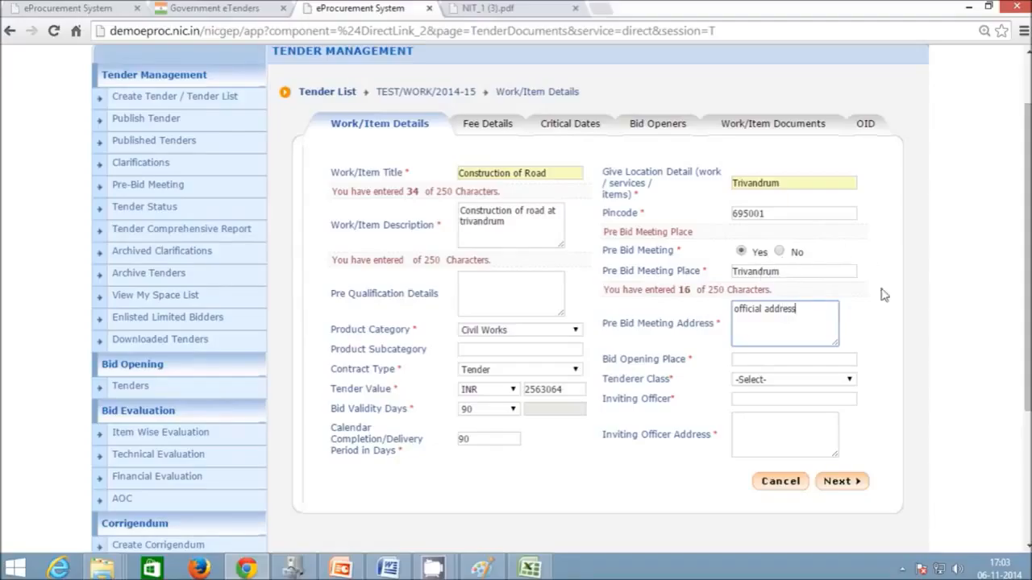
click(690, 360)
click(745, 364)
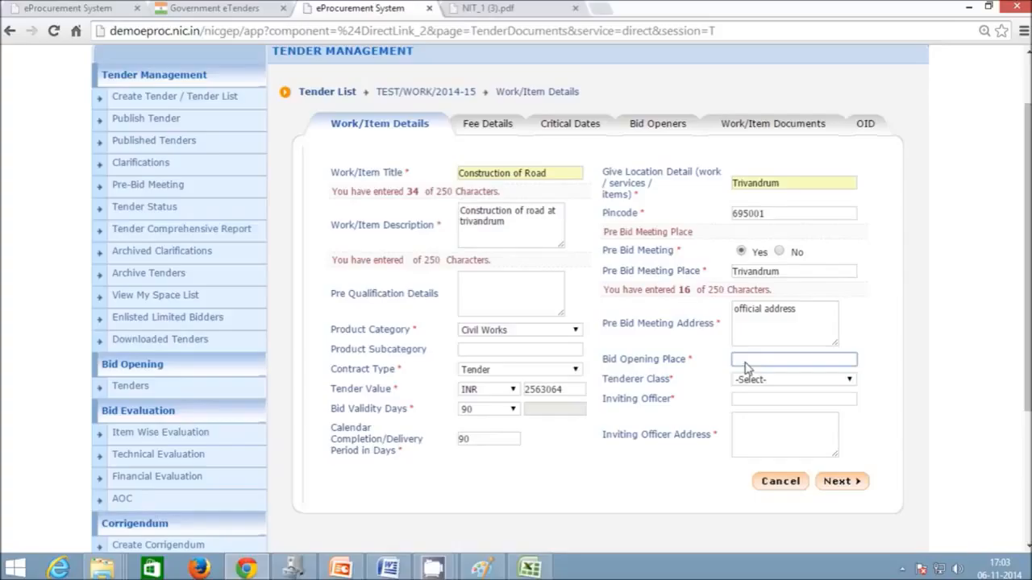
- Enter bid opening place Trivandrum, tenderer class B, officer TIA at 'Official Address', and submit
text(Trivandrum)
click(751, 382)
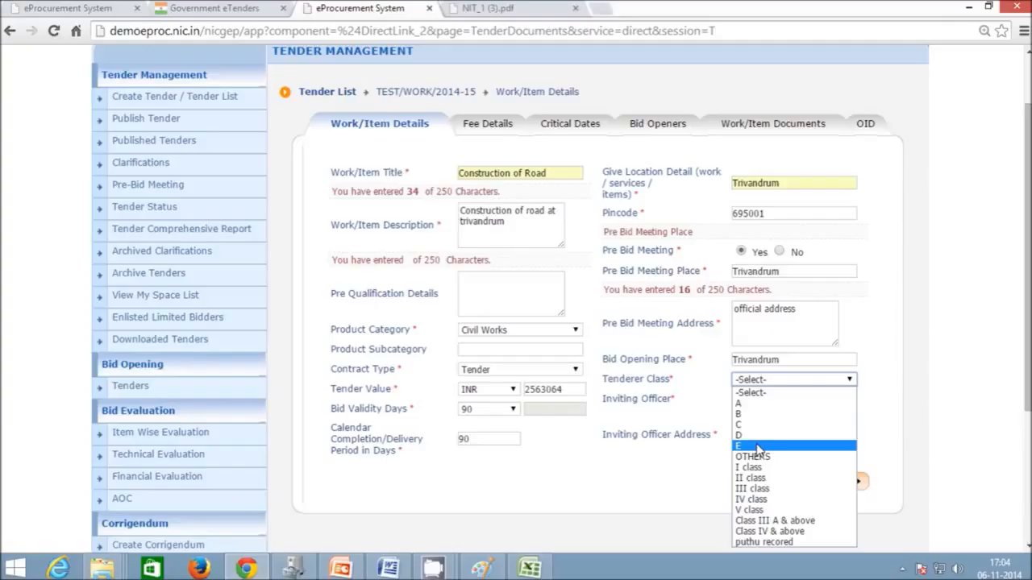
click(762, 414)
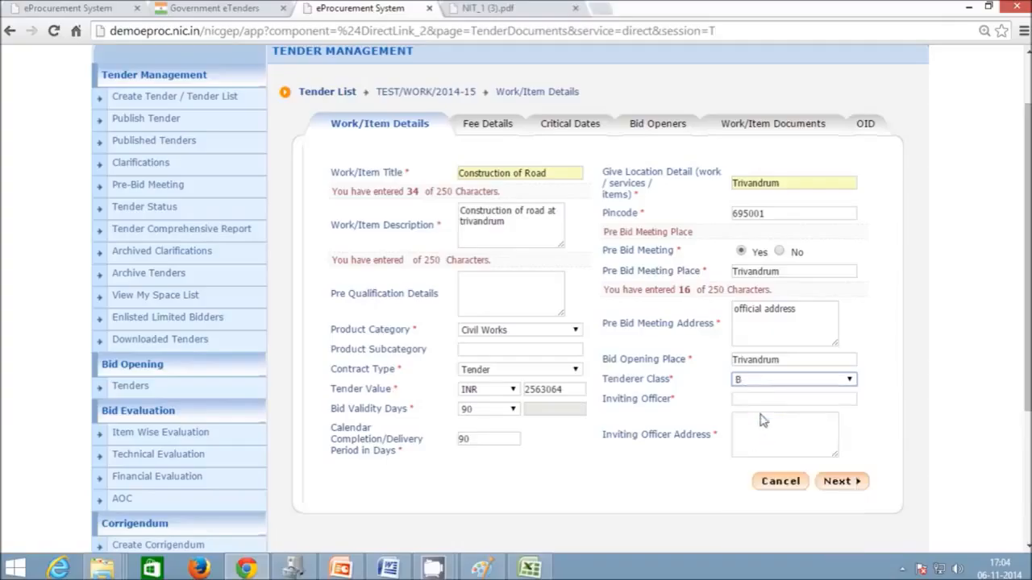
click(837, 403)
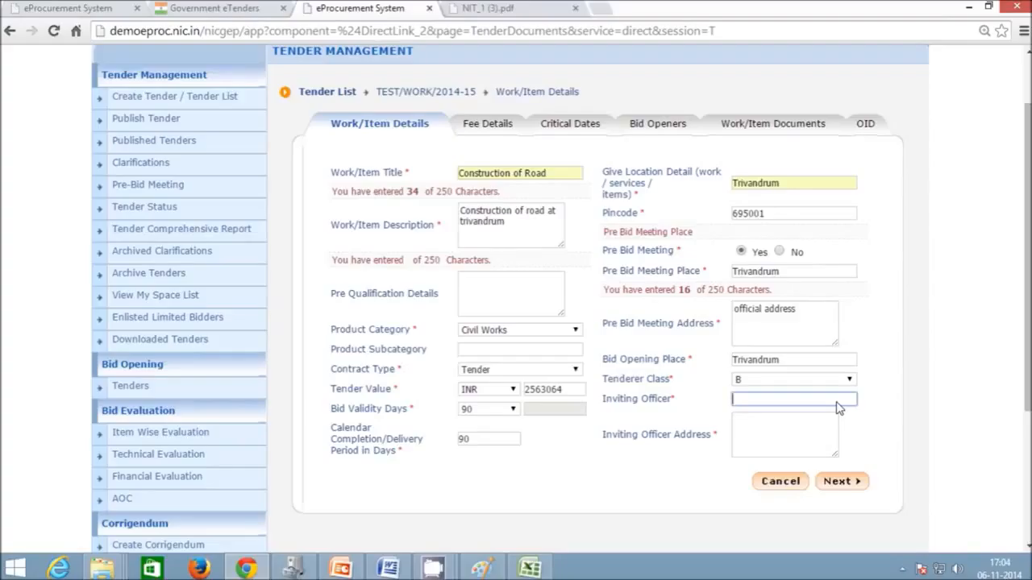
text(TIA)
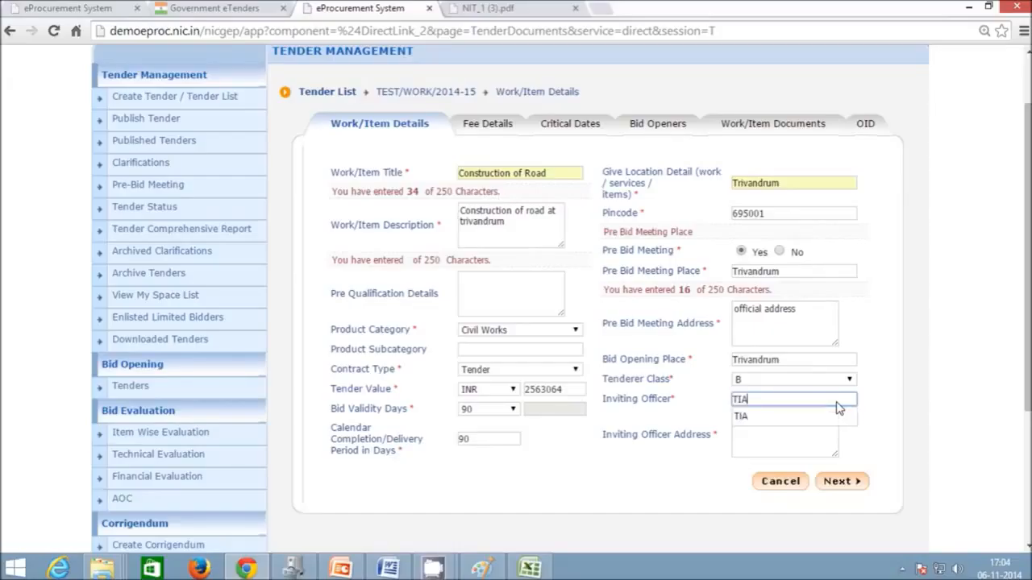
click(773, 437)
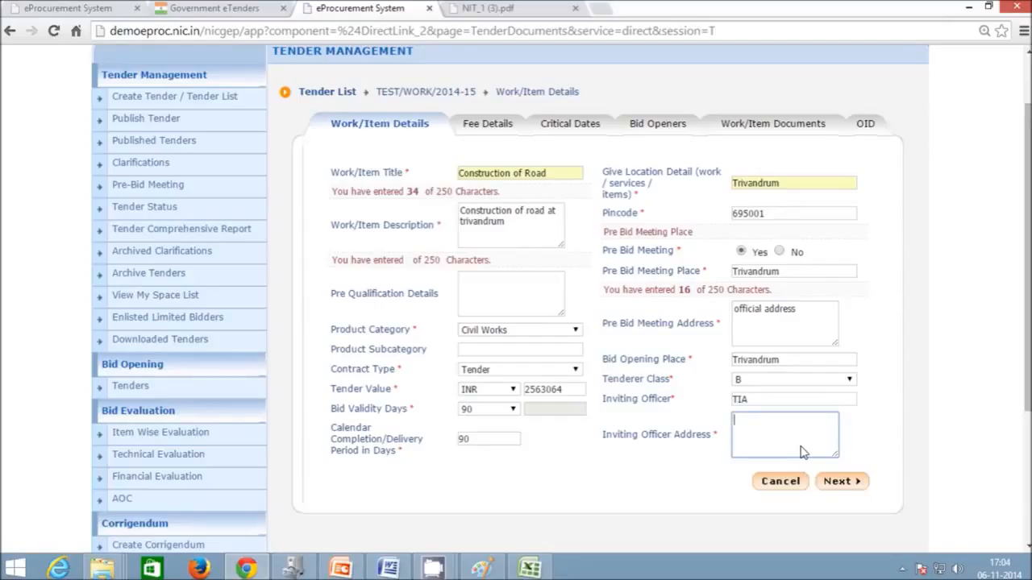
text(Official Address)
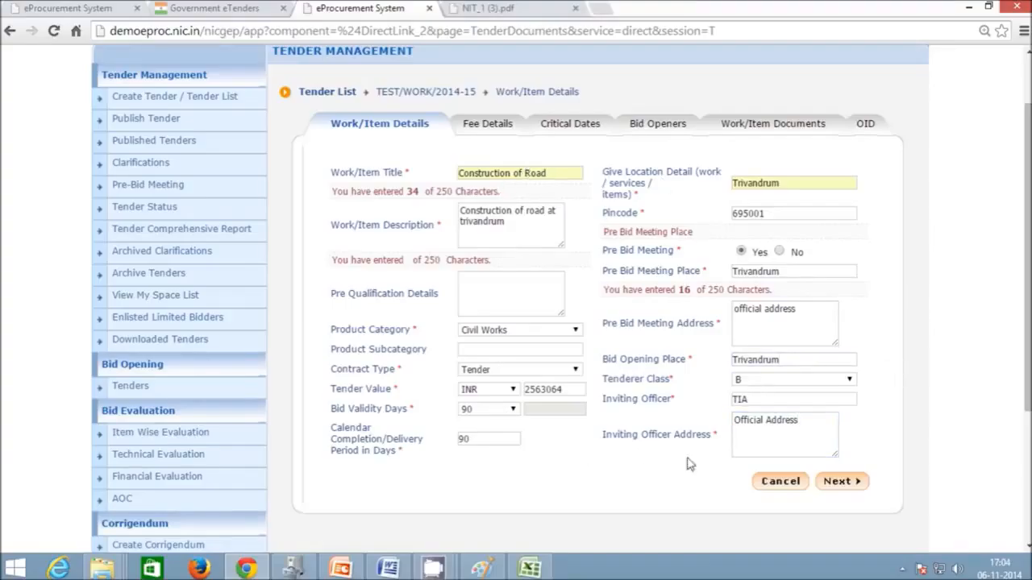
click(792, 482)
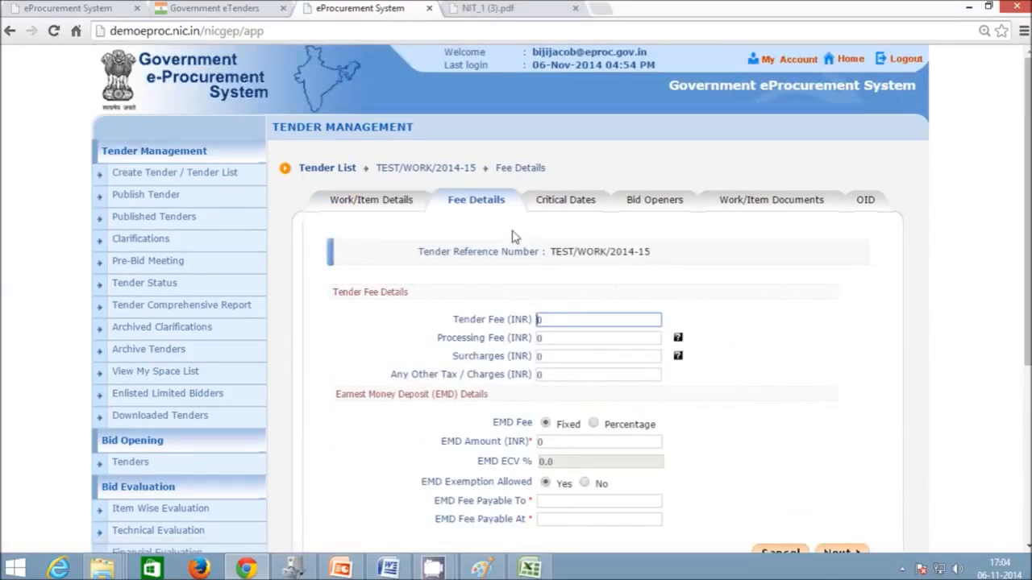
- Set the tender fee to 1500 INR and go through the processing, surcharge and tax fields
scroll(435, 210, down, 2)
scroll(454, 167, up, 1)
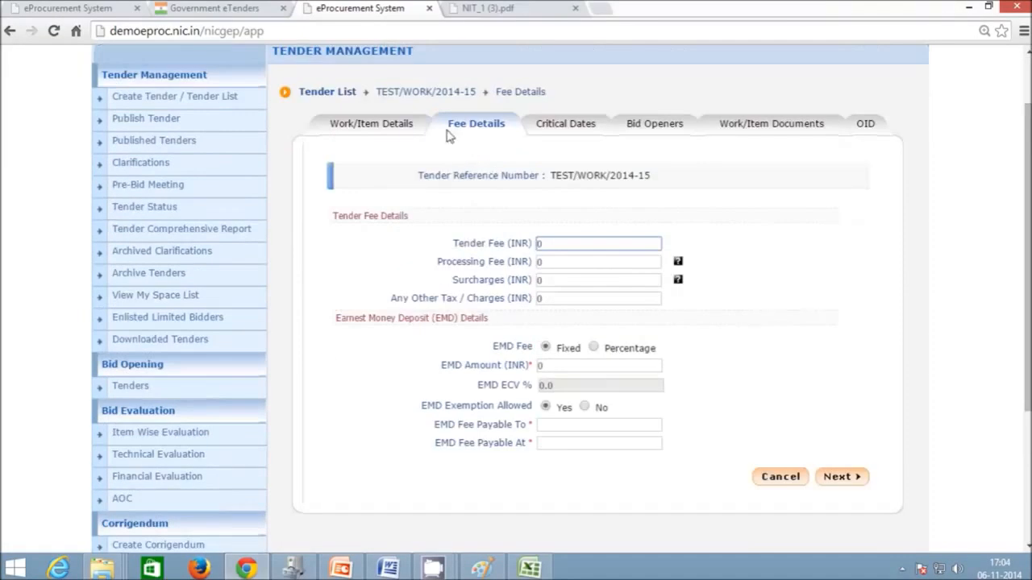
click(560, 242)
click(570, 365)
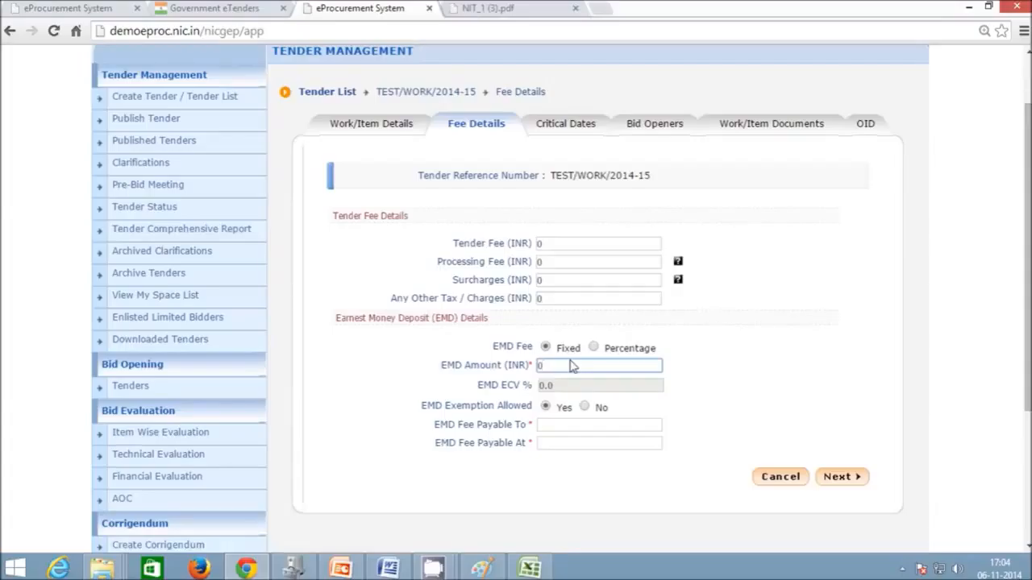
double_click(540, 243)
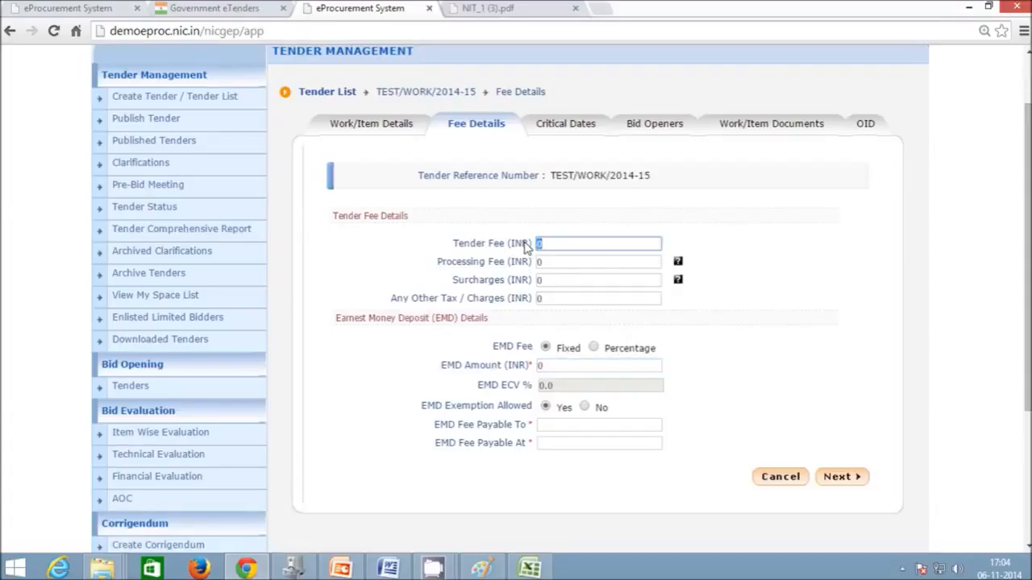
text(1500)
click(726, 332)
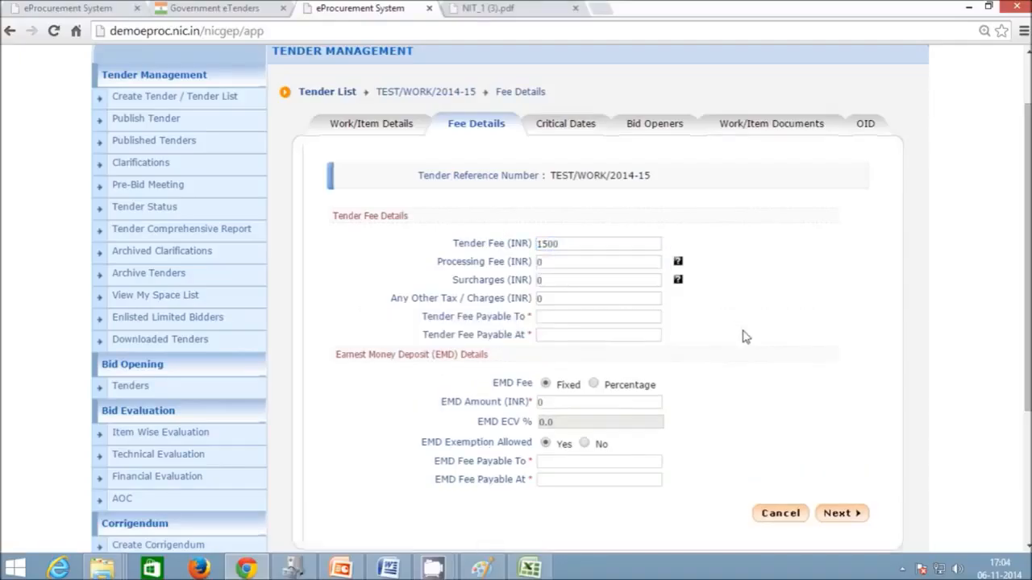
click(559, 265)
double_click(548, 265)
click(552, 282)
click(575, 302)
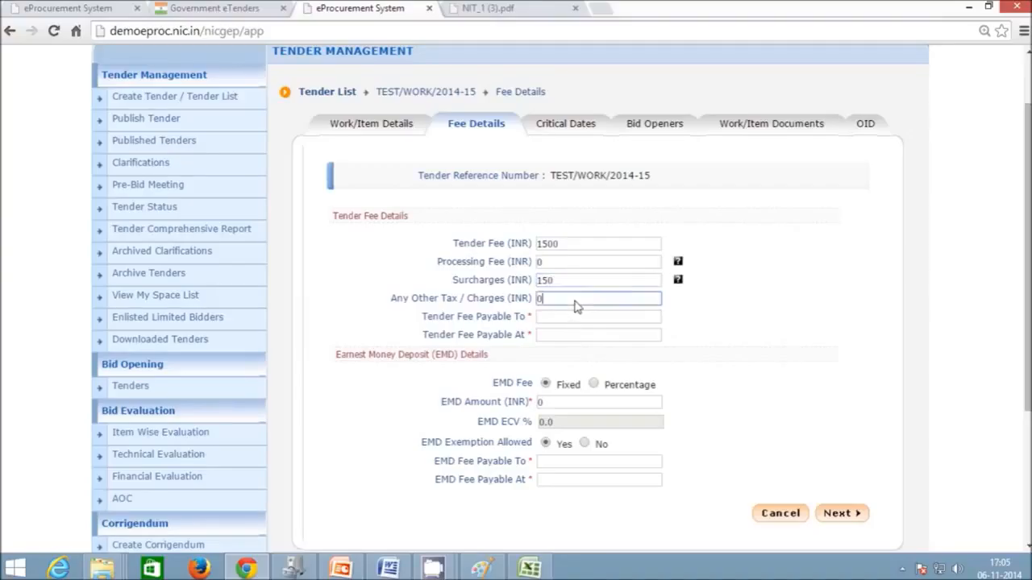
- Make the tender fee payable to Online and payable at Online
click(561, 317)
text(Online)
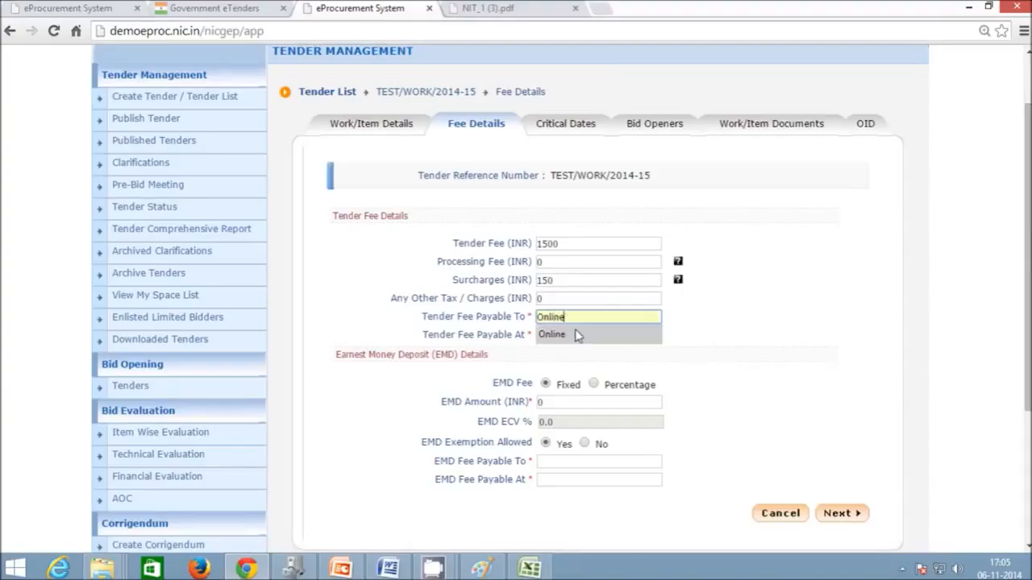
click(575, 335)
click(576, 336)
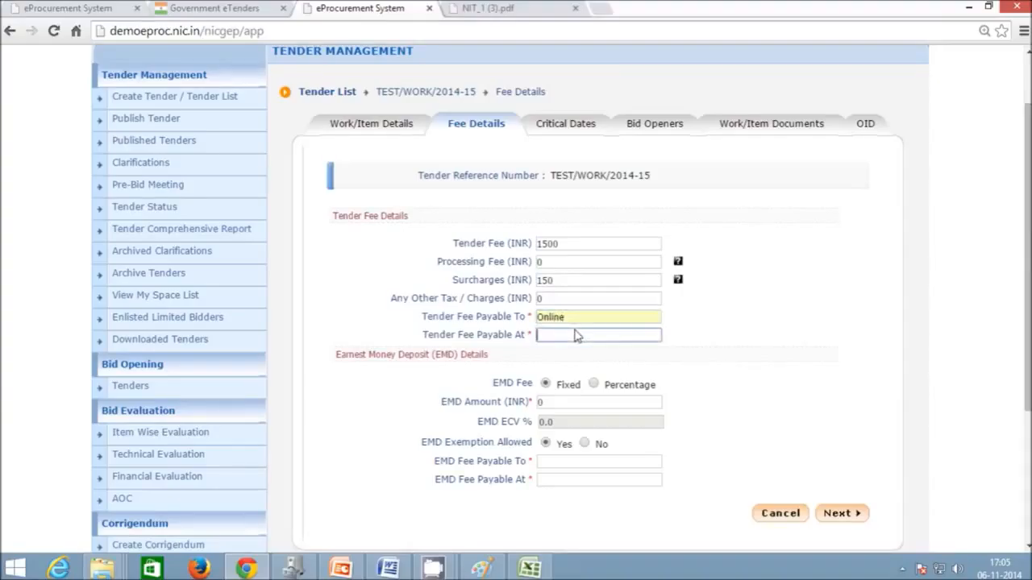
text(Onl)
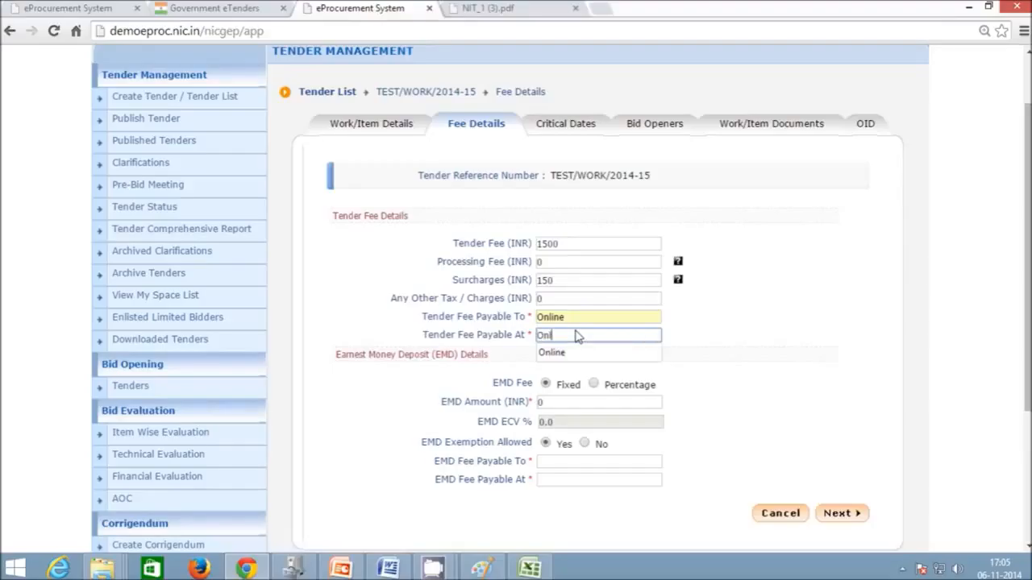
text(ine)
click(583, 352)
click(570, 403)
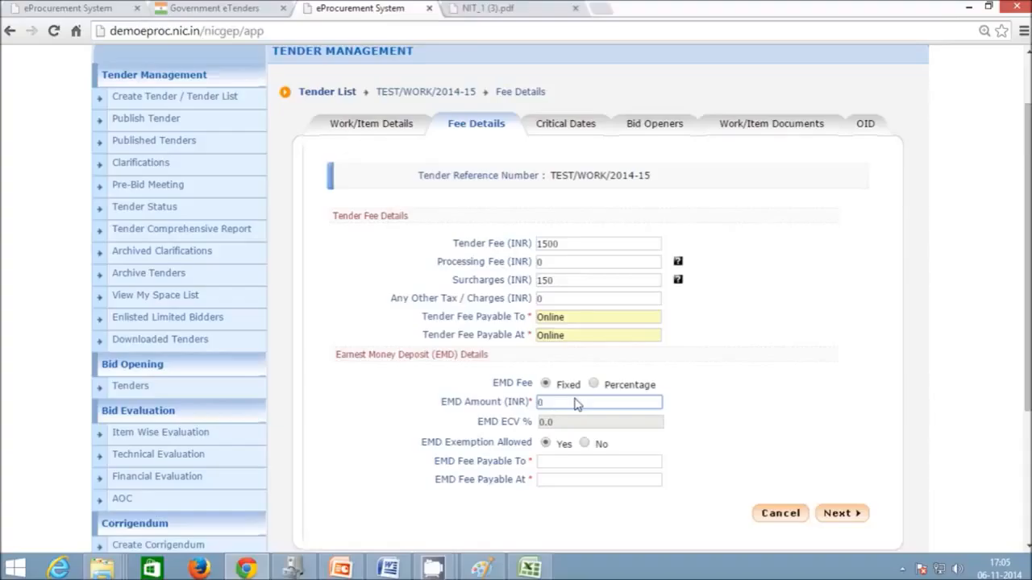
- Charge EMD as 2.5% of the estimated cost, giving INR 64077
click(593, 385)
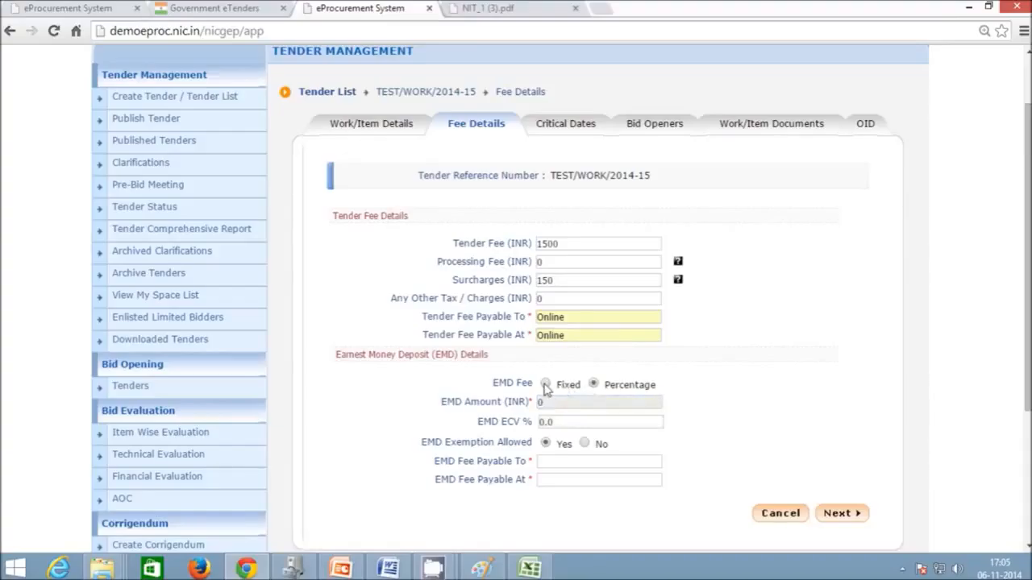
click(546, 384)
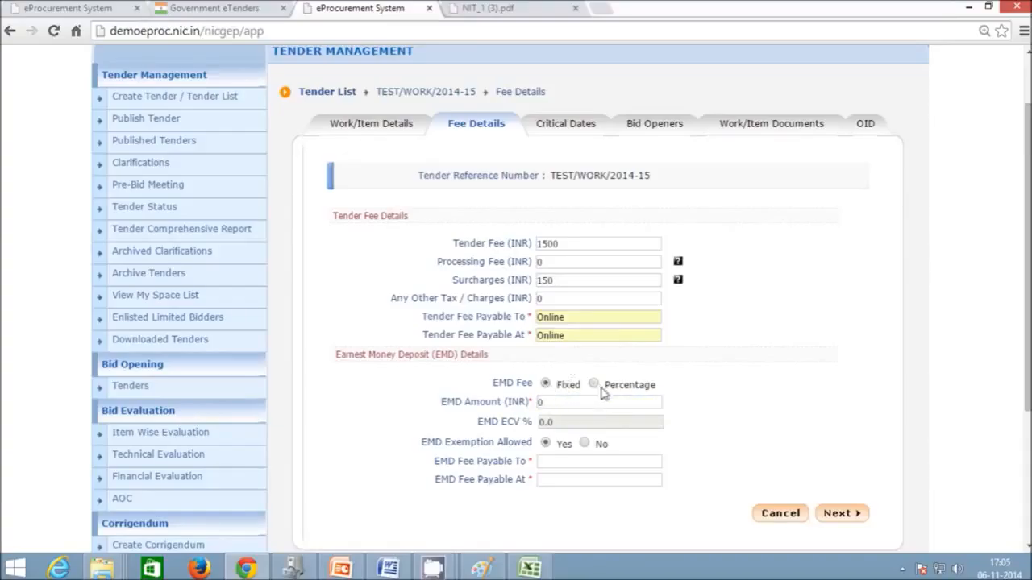
drag(579, 401, 520, 403)
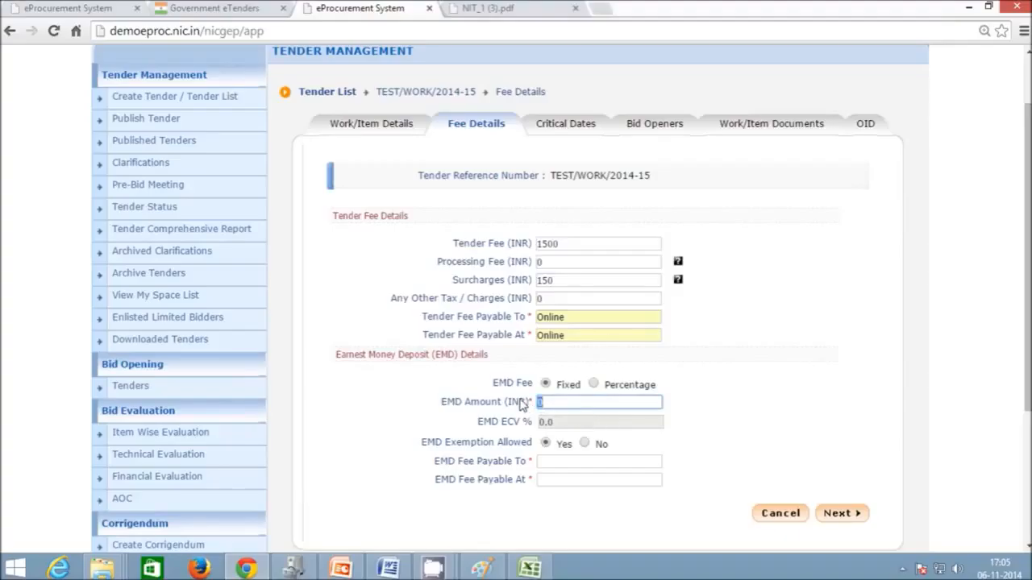
click(594, 384)
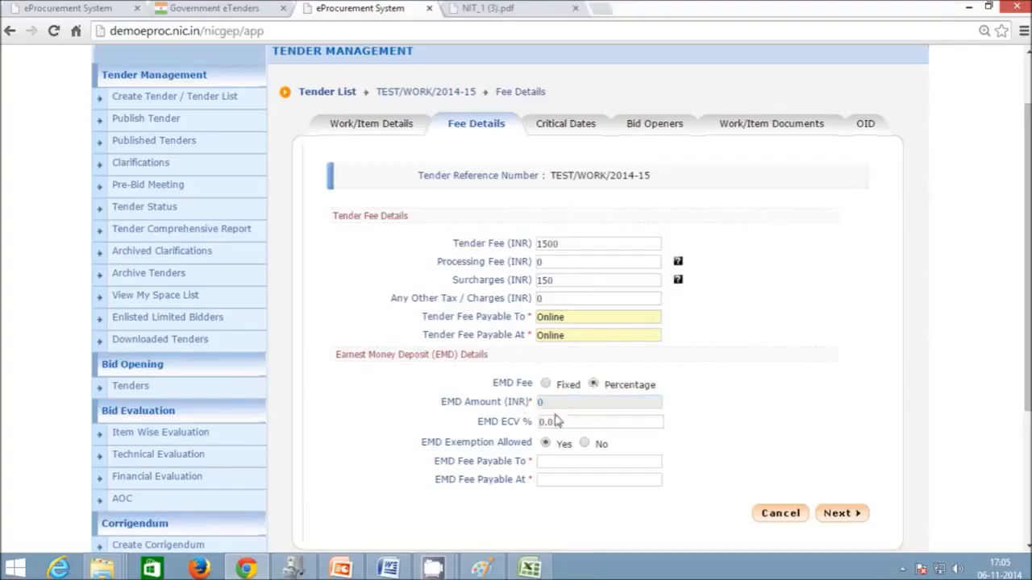
drag(481, 425, 526, 426)
text(2.5)
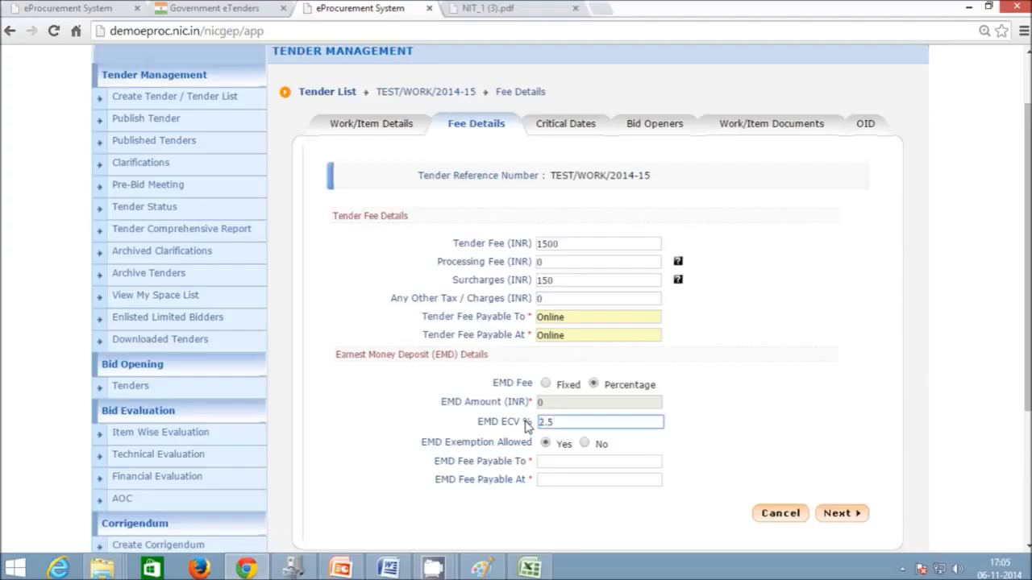
click(691, 405)
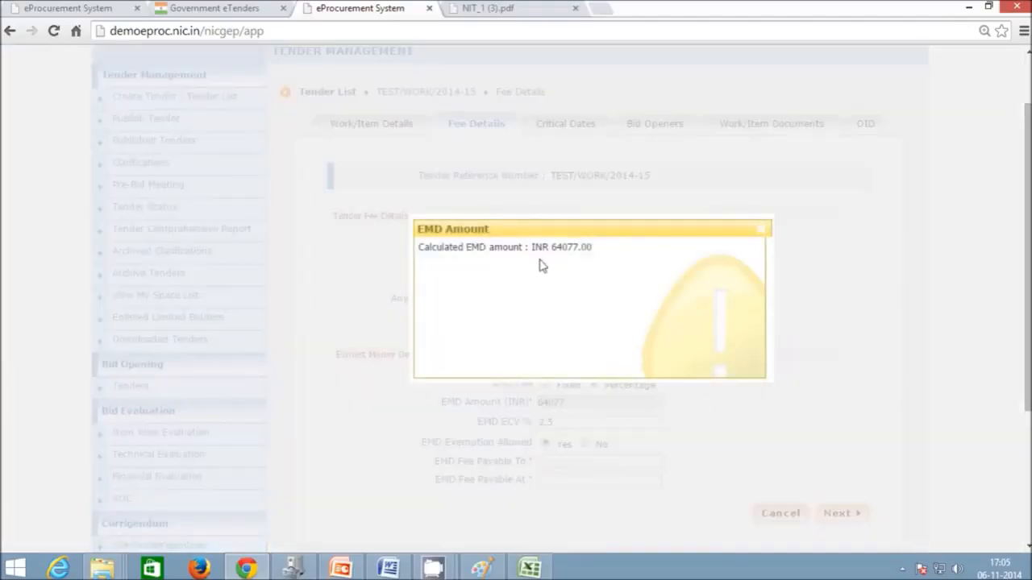
click(765, 231)
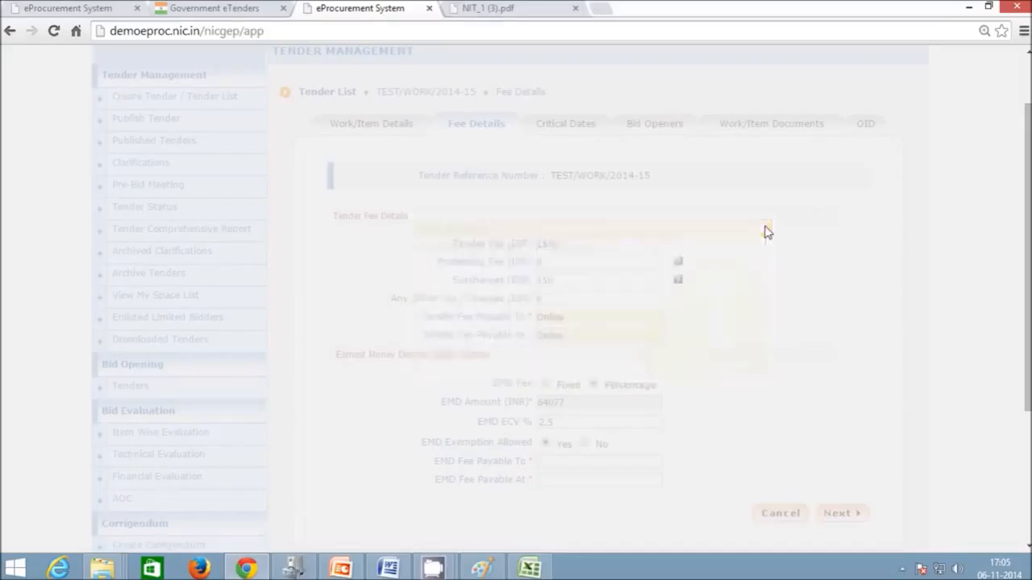
scroll(617, 412, down, 1)
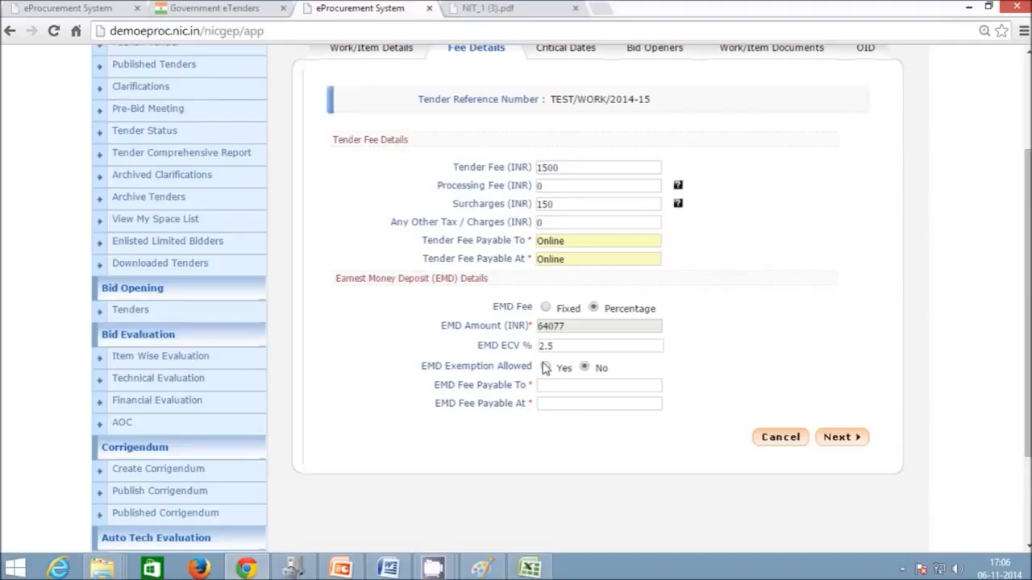
- Allow EMD exemption, make EMD payable to and at Online, and submit fee details
click(546, 367)
click(606, 391)
text(Online)
key(Tab)
text(on)
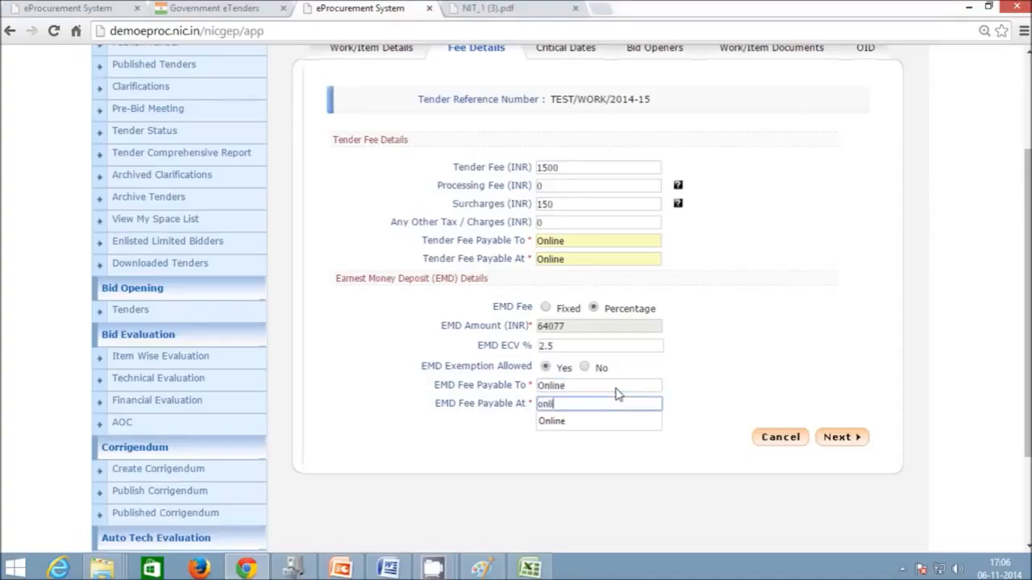
text(line)
click(625, 477)
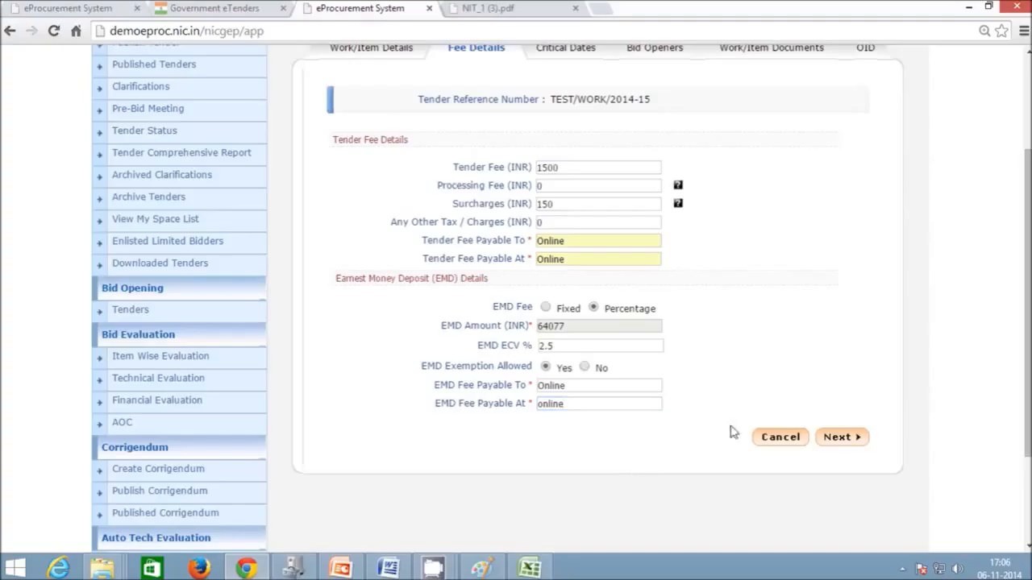
click(842, 438)
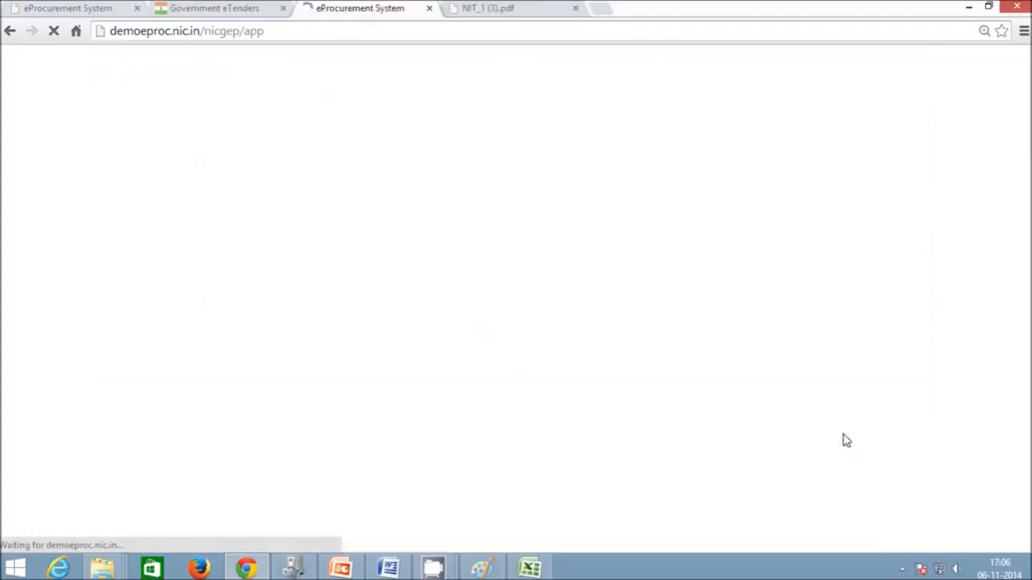
- Set publishing, document download and clarification start dates to 07/11/2014
scroll(848, 428, down, 1)
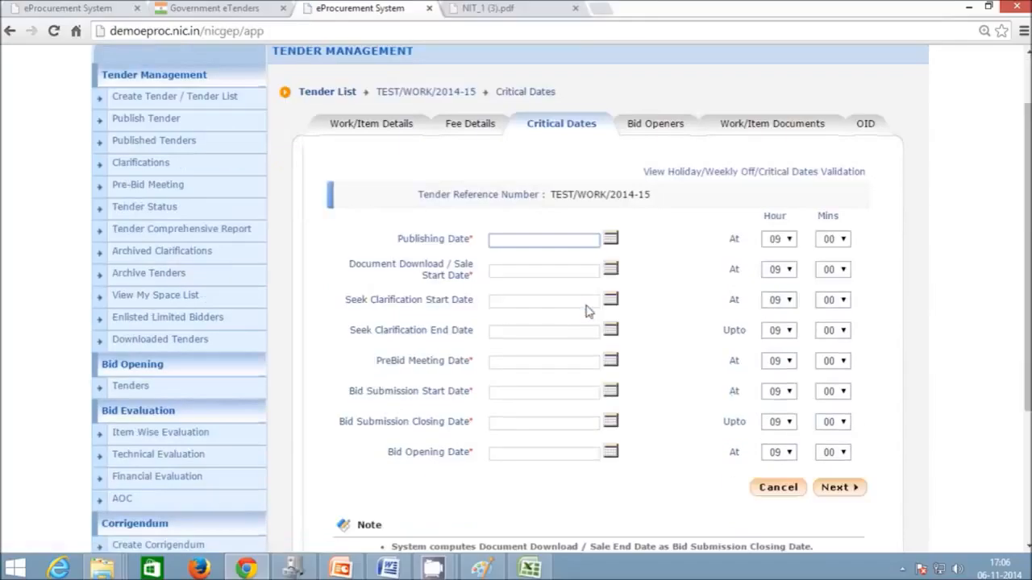
click(611, 240)
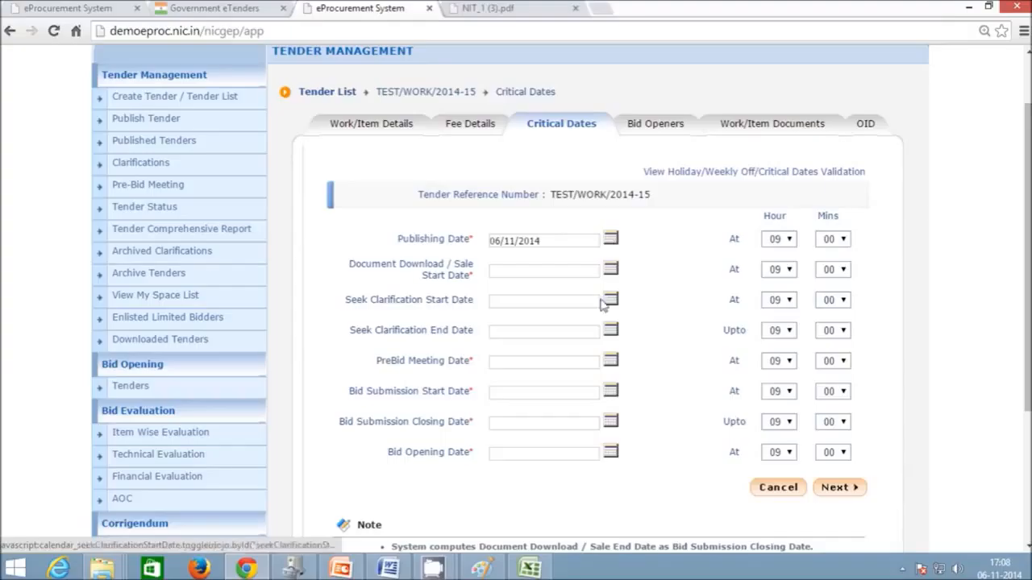
click(610, 272)
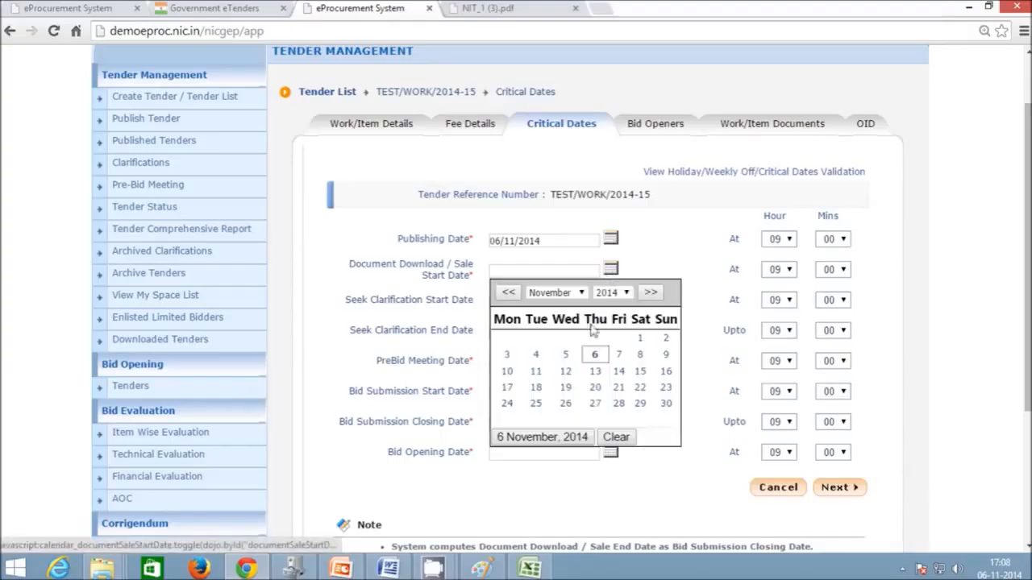
click(610, 239)
click(615, 437)
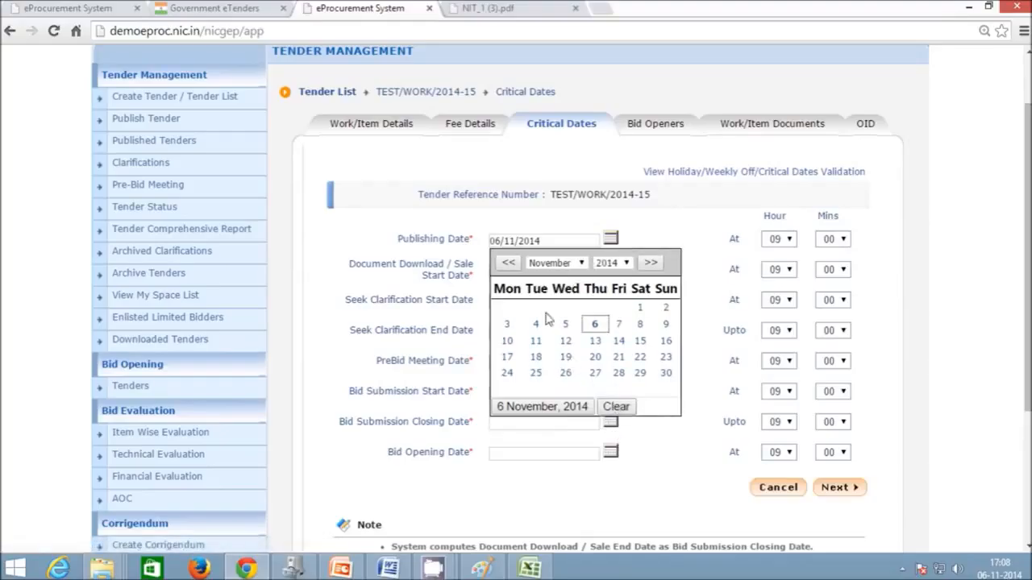
click(620, 324)
click(612, 271)
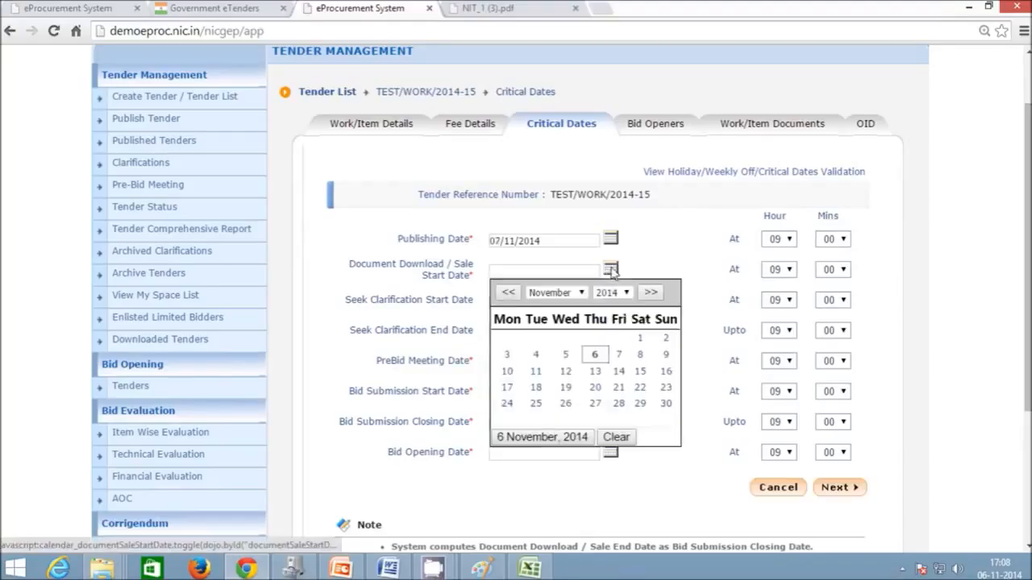
click(621, 356)
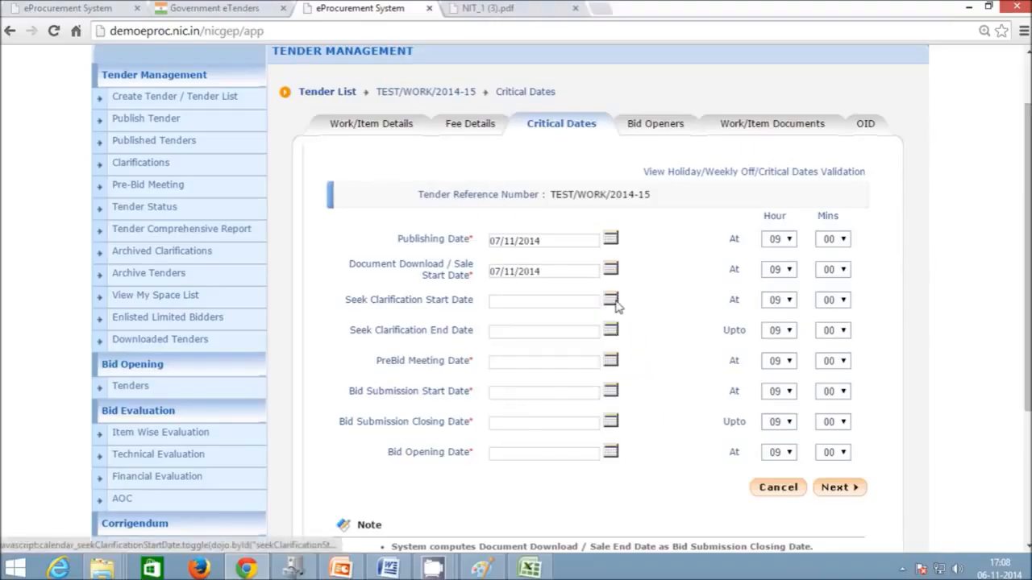
click(614, 303)
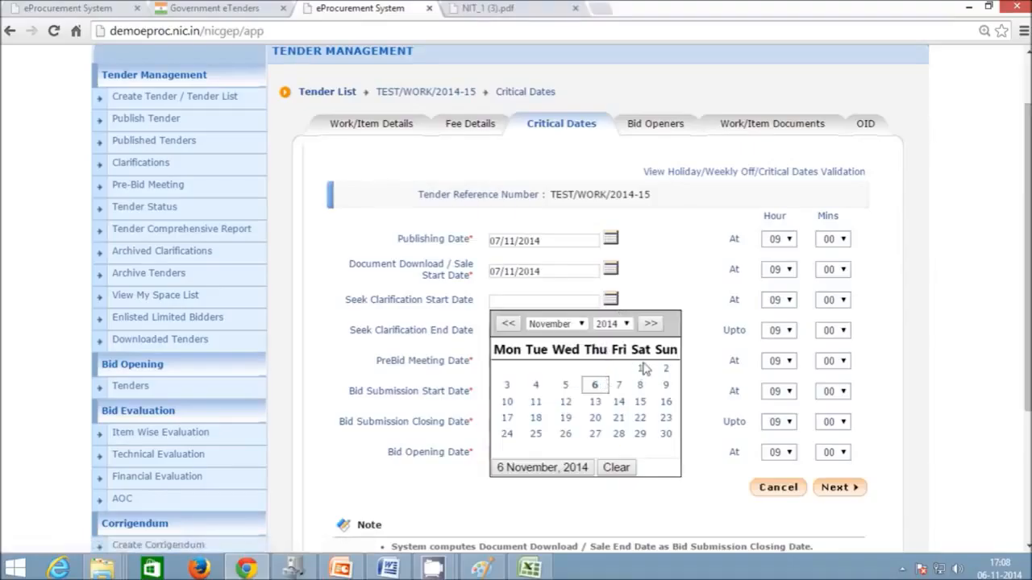
click(618, 385)
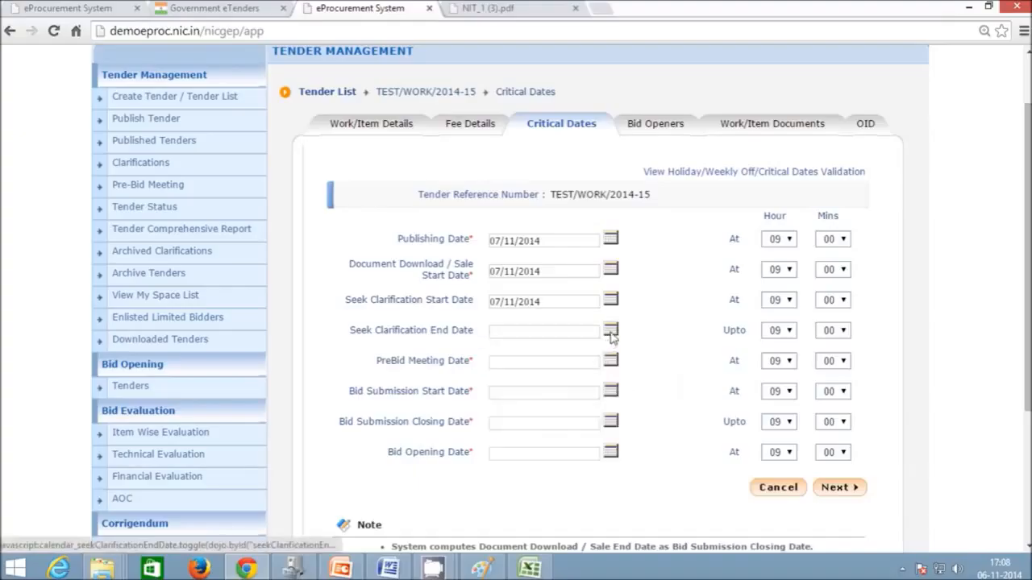
- Set clarification end, pre-bid, submission start to 08/11/2014 and closing, opening to 11/11/2014
click(611, 332)
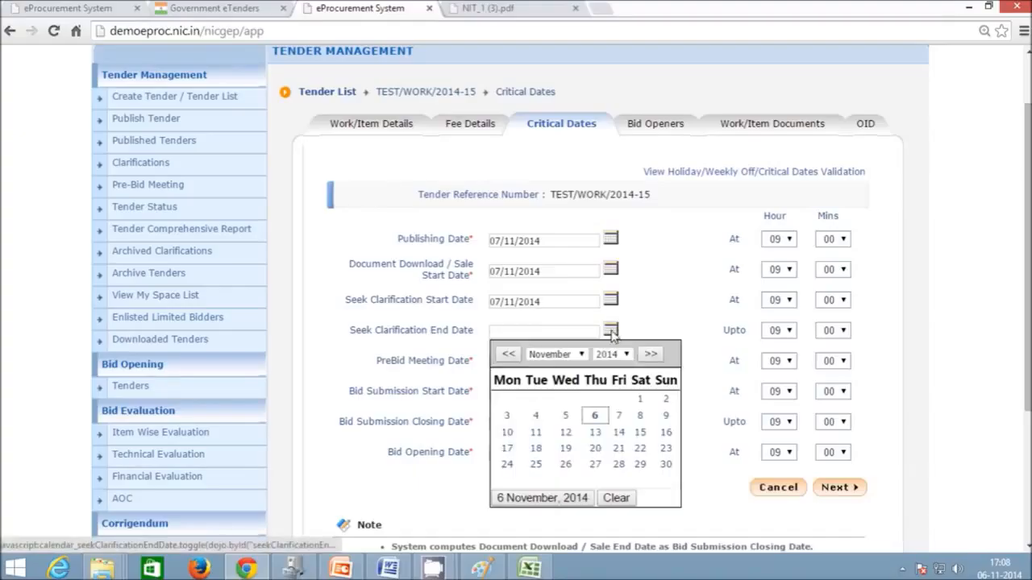
click(641, 415)
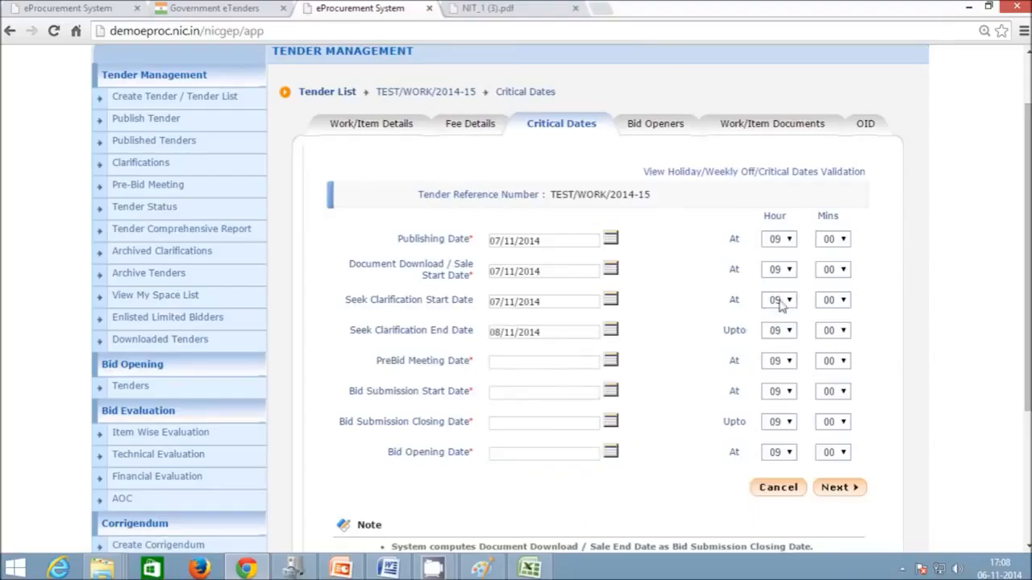
click(611, 361)
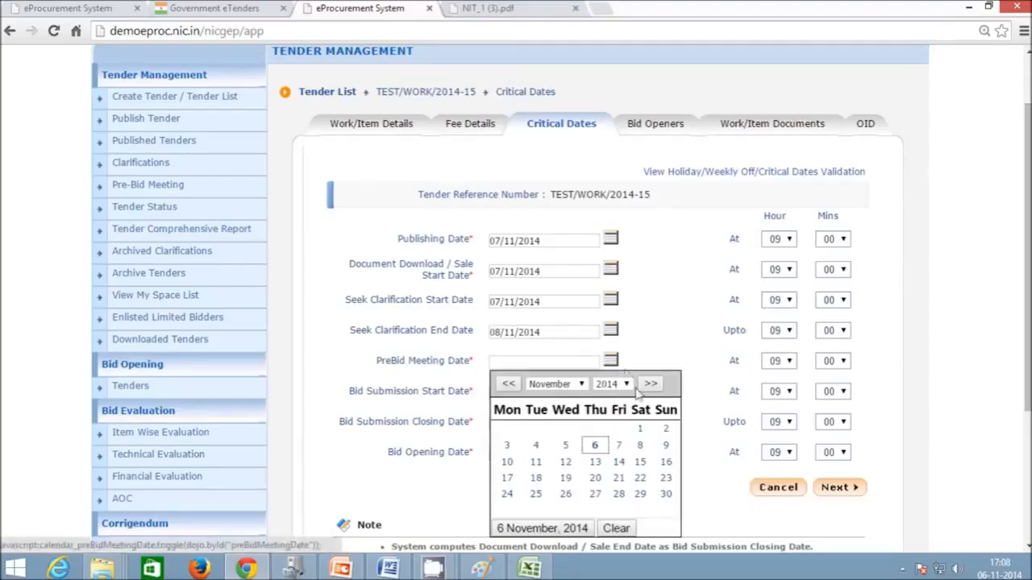
click(638, 449)
click(610, 391)
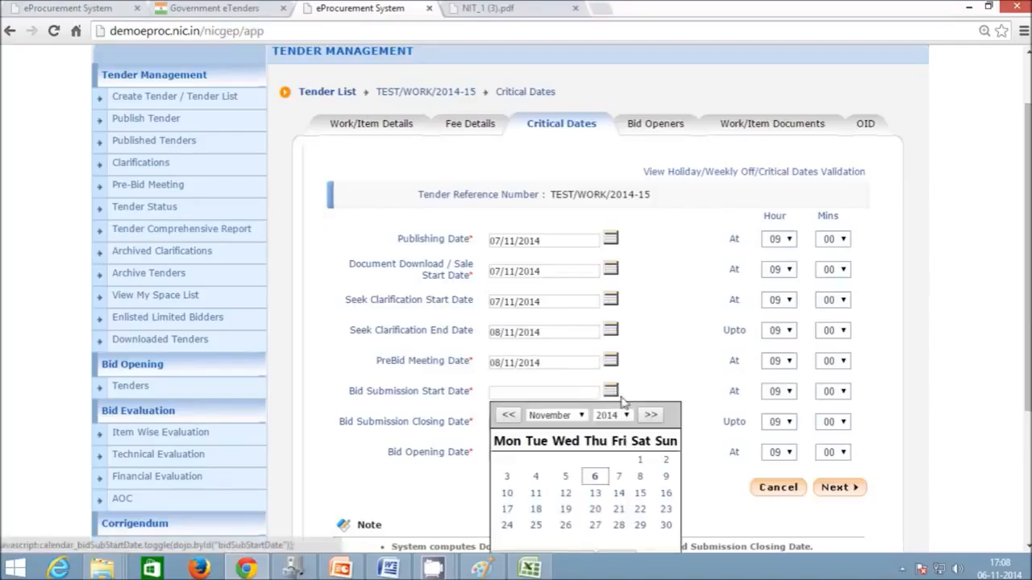
click(640, 476)
click(610, 422)
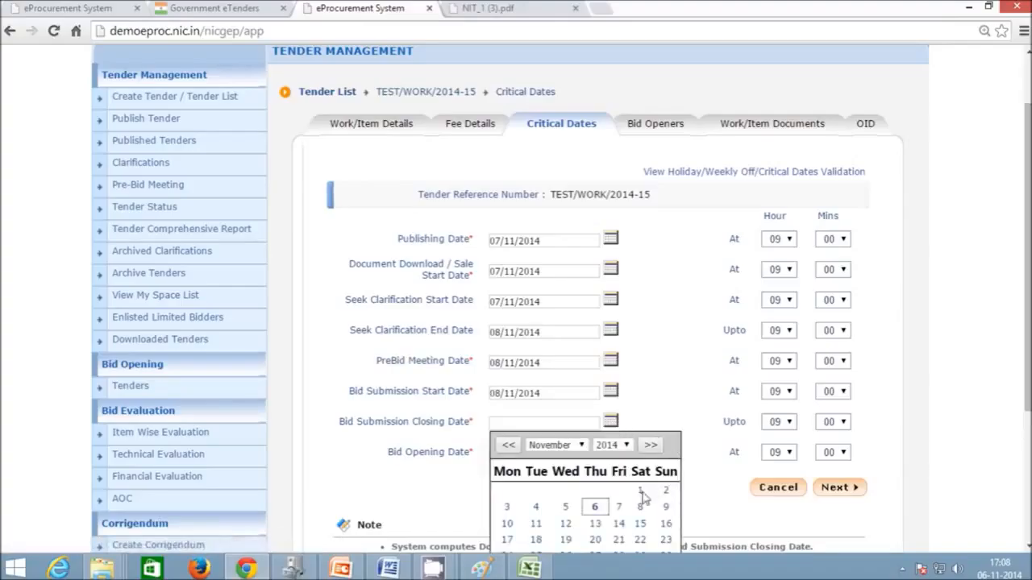
click(537, 525)
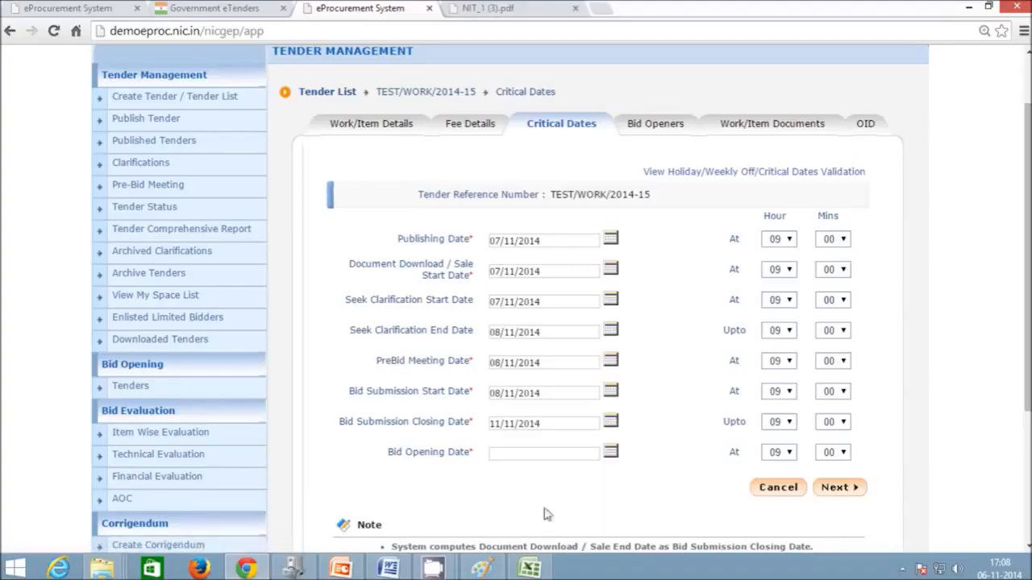
click(611, 454)
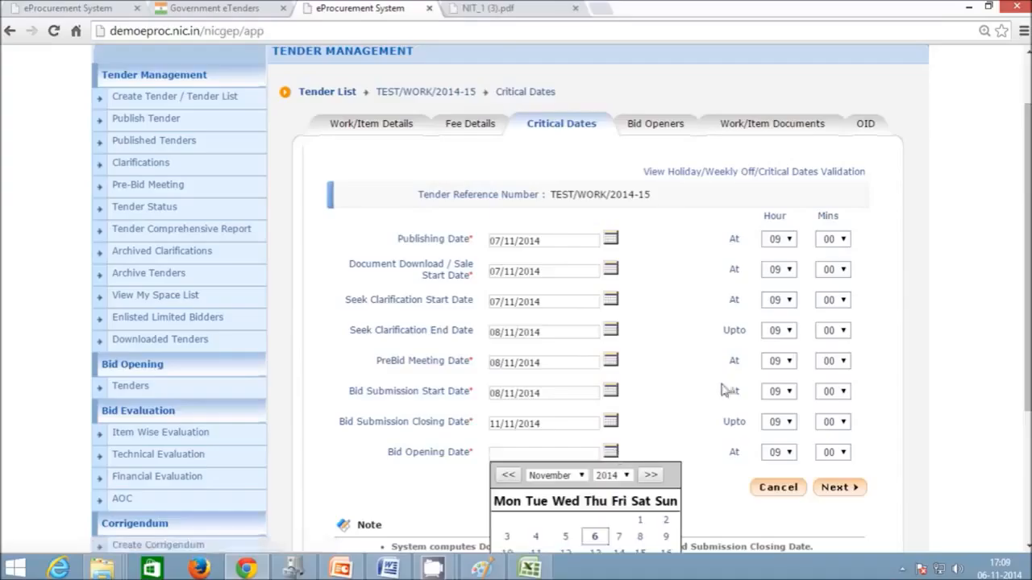
scroll(719, 387, down, 2)
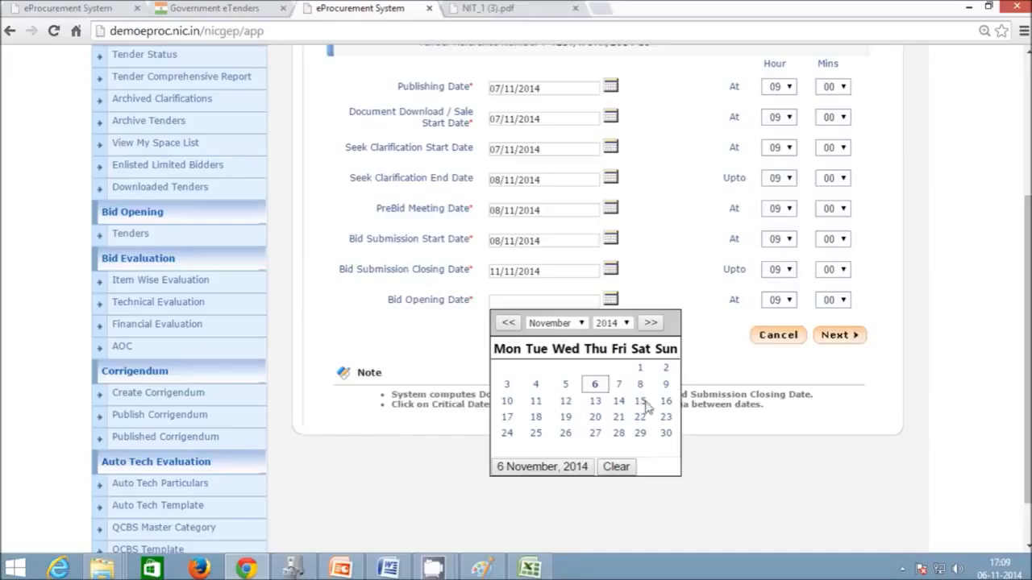
click(536, 405)
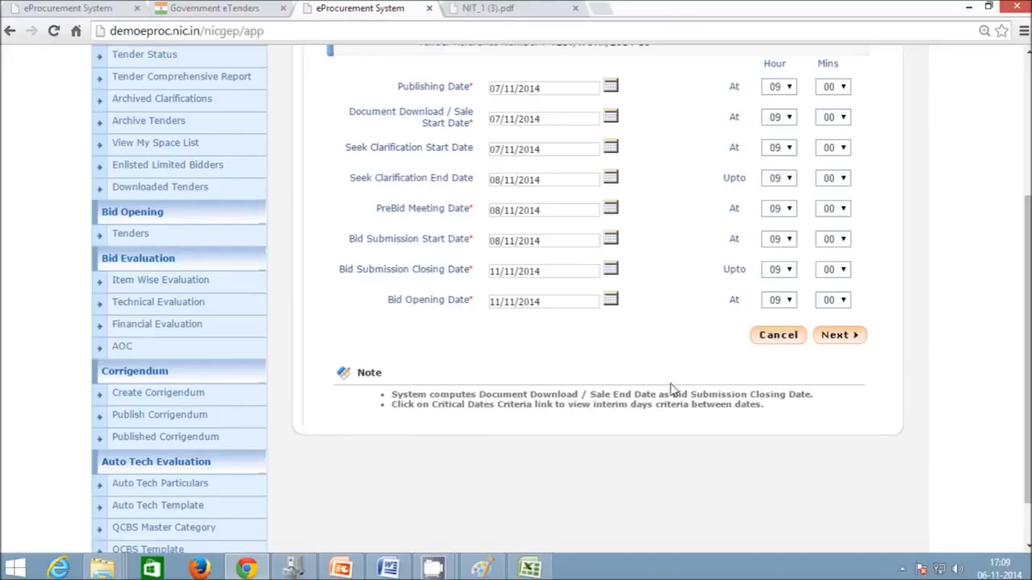
scroll(670, 389, up, 1)
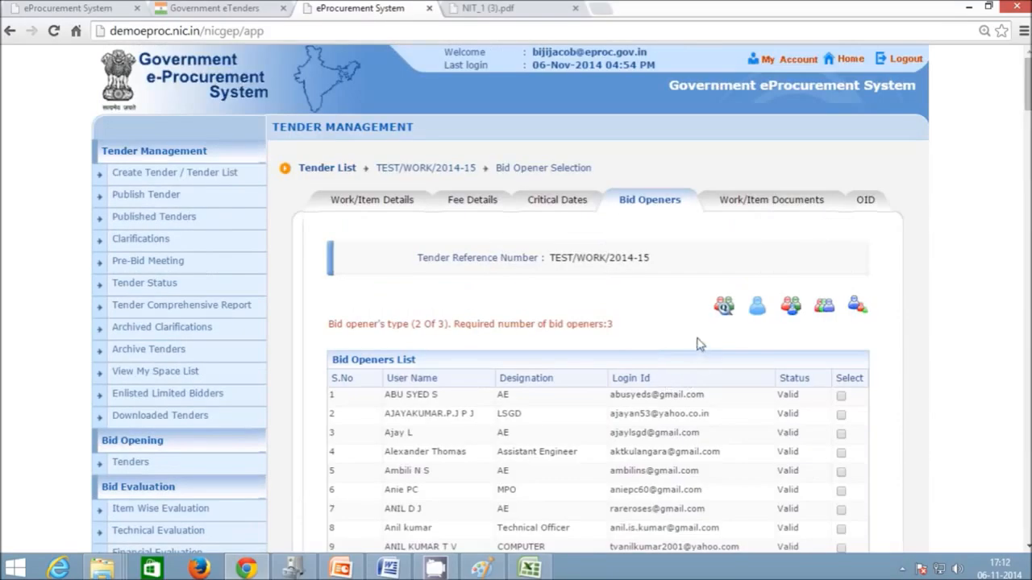
- Find the first bid opener by name and select the users in rows 20 and 13
scroll(700, 335, down, 1)
scroll(700, 335, down, 1)
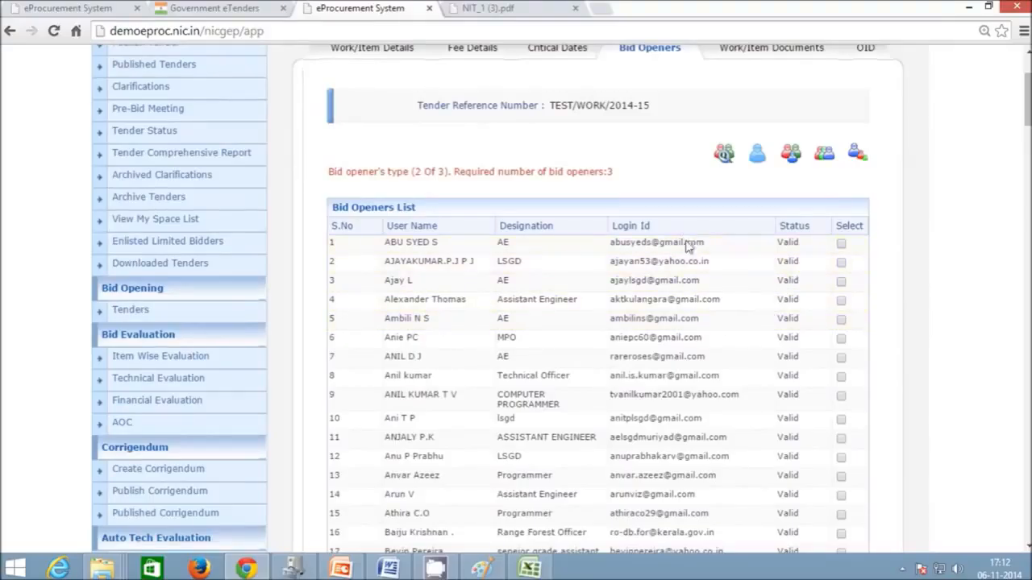
scroll(679, 327, down, 1)
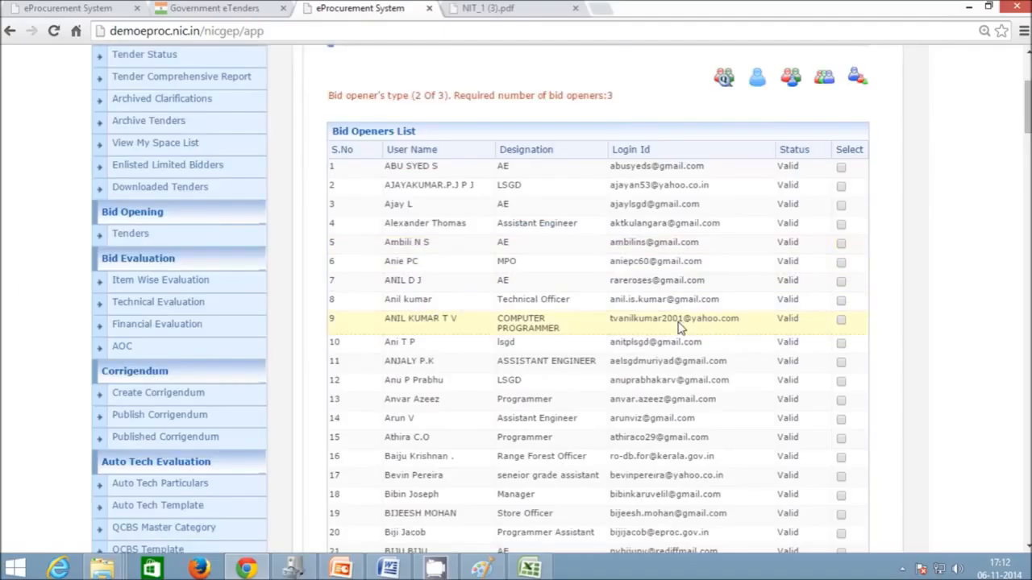
scroll(679, 326, down, 2)
scroll(680, 326, up, 3)
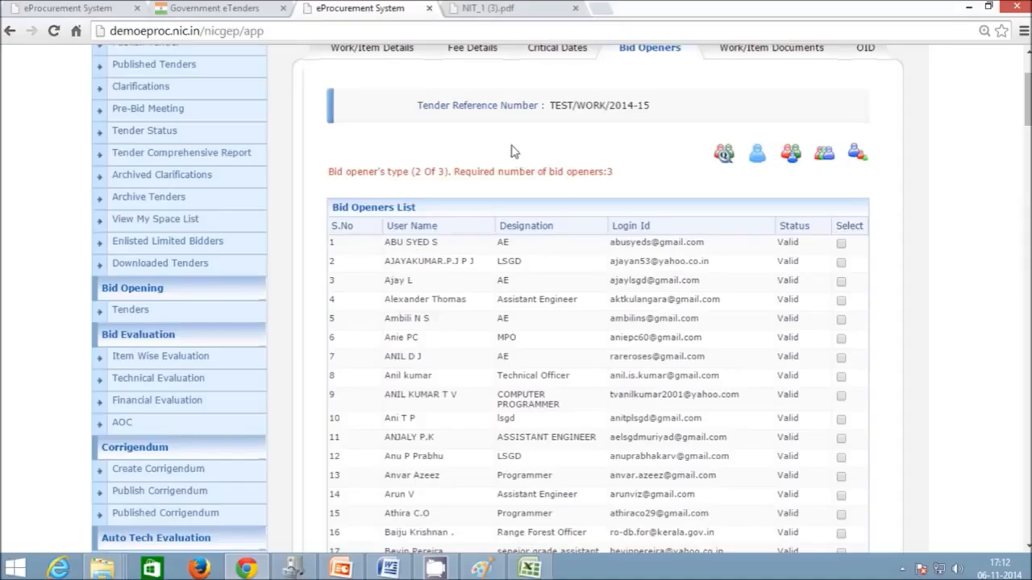
scroll(603, 365, down, 2)
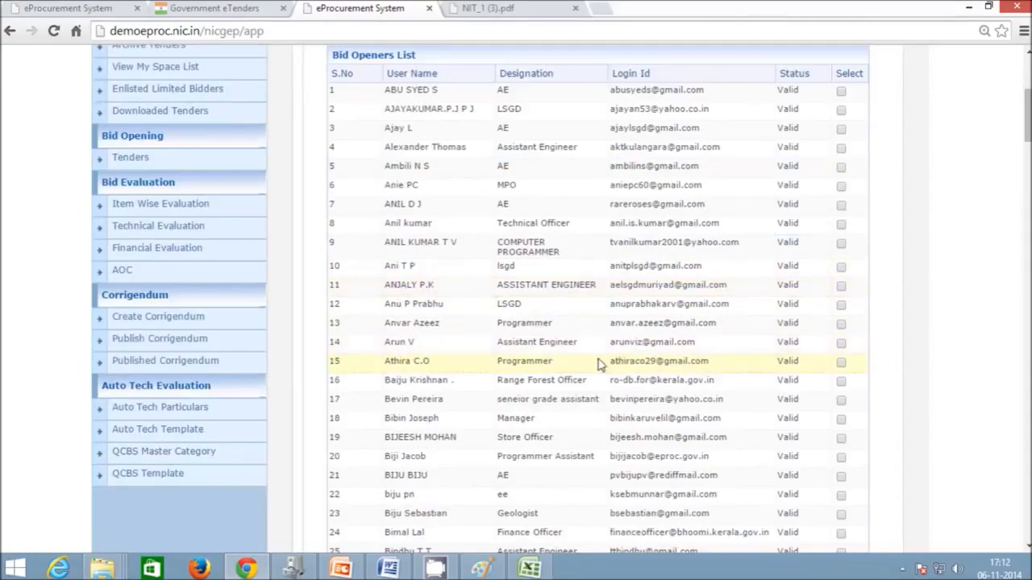
key(ctrl+f)
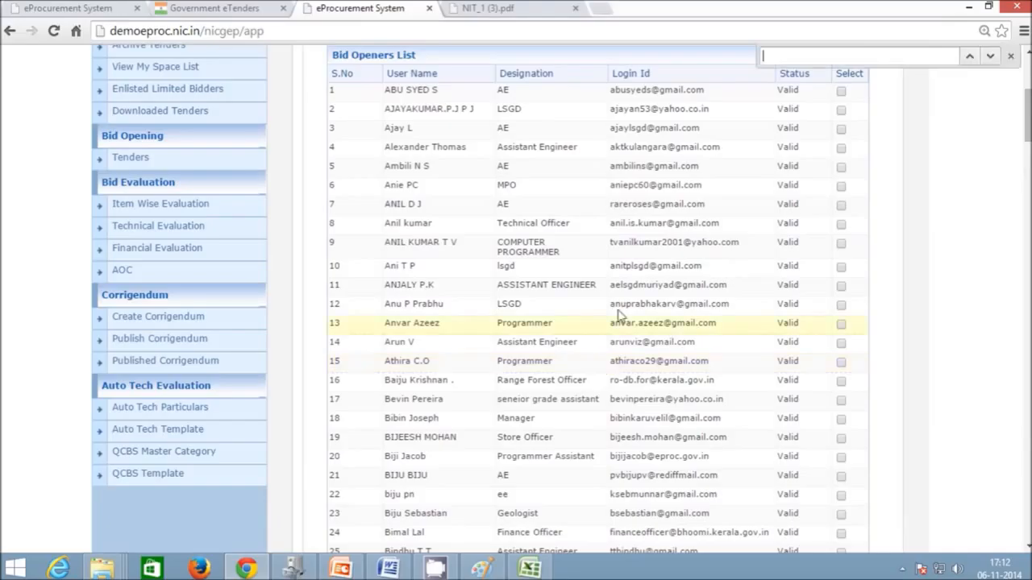
text(biji)
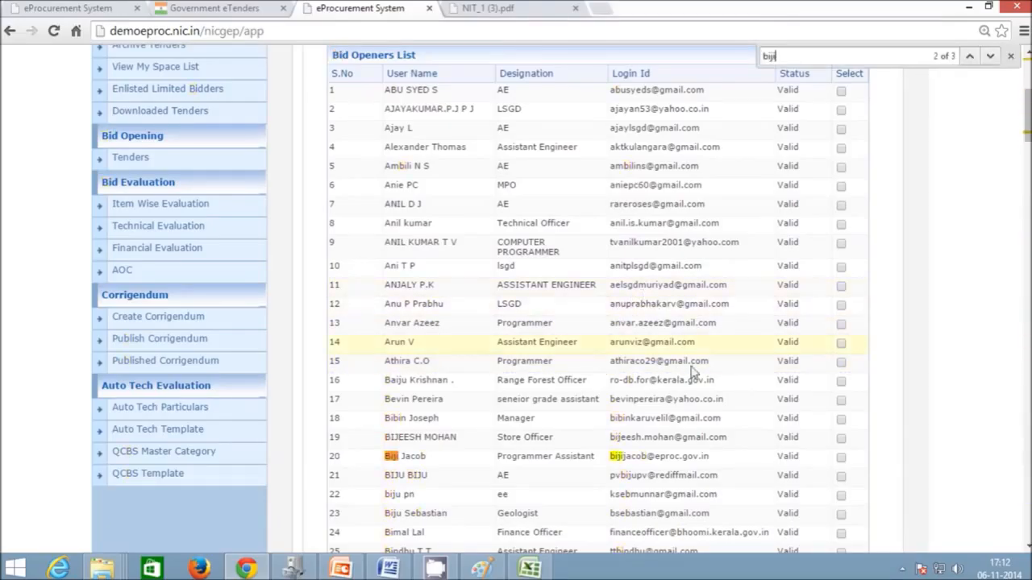
click(841, 457)
scroll(711, 471, down, 6)
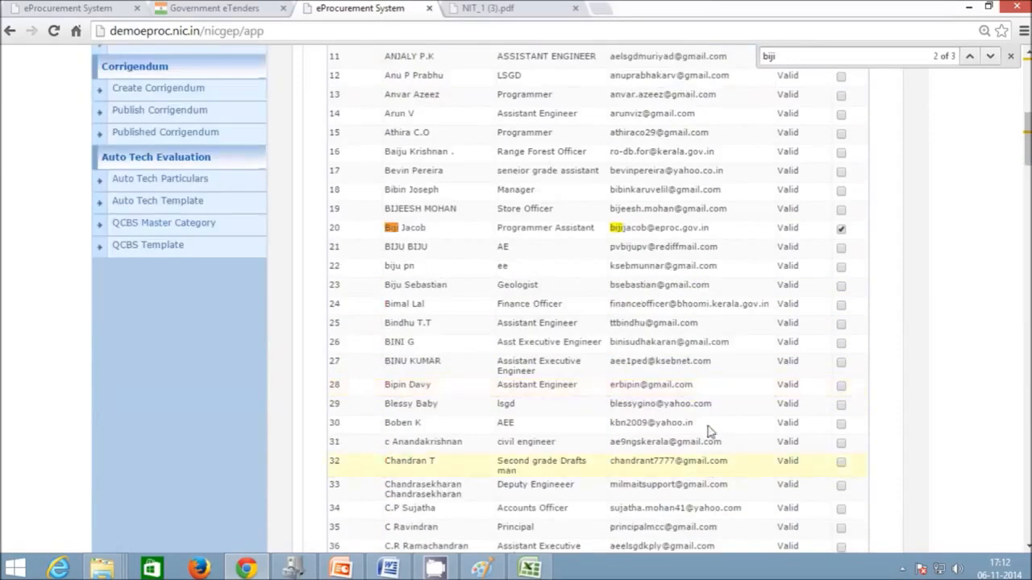
scroll(744, 237, up, 7)
scroll(676, 267, down, 1)
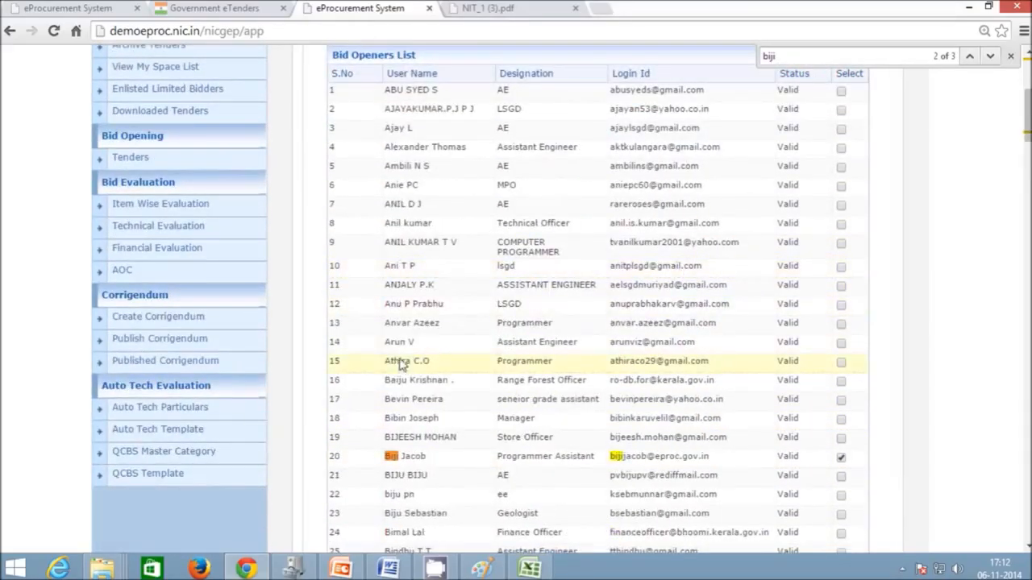
click(841, 323)
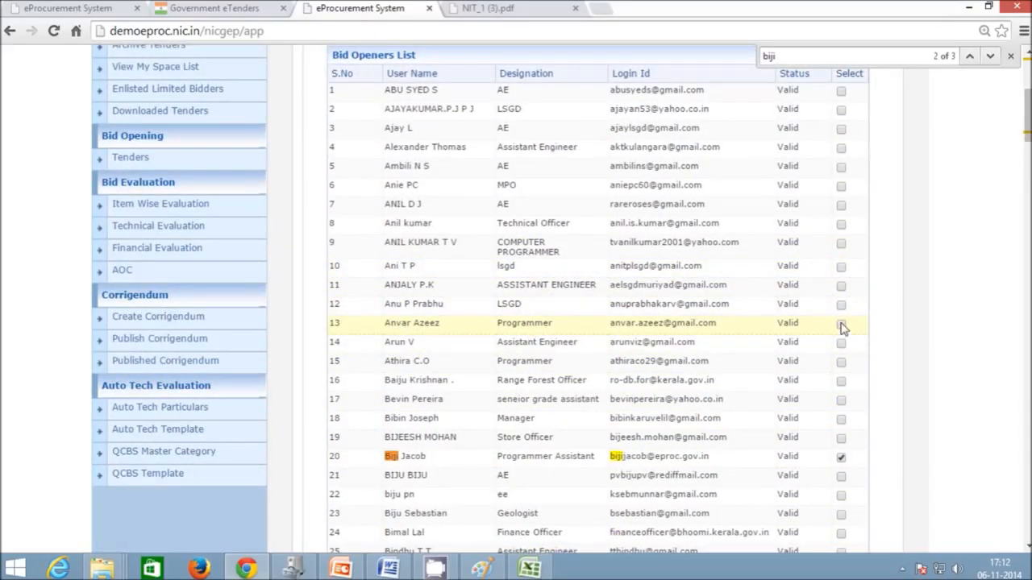
- Select the row 169 user as the third bid opener and submit the selection
key(BackSpace)
key(BackSpace)
key(BackSpace)
key(BackSpace)
text(s)
text(b)
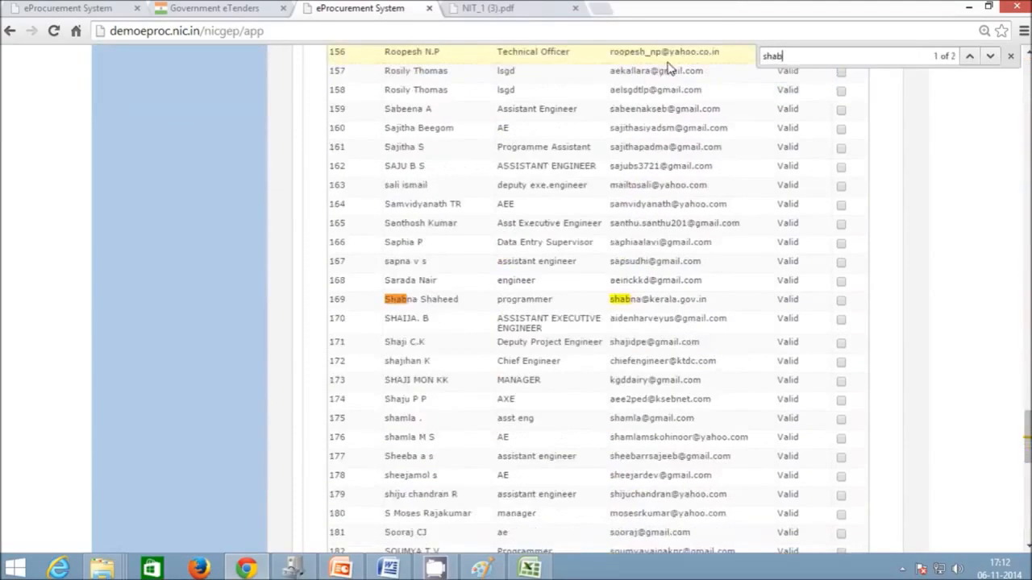
click(841, 300)
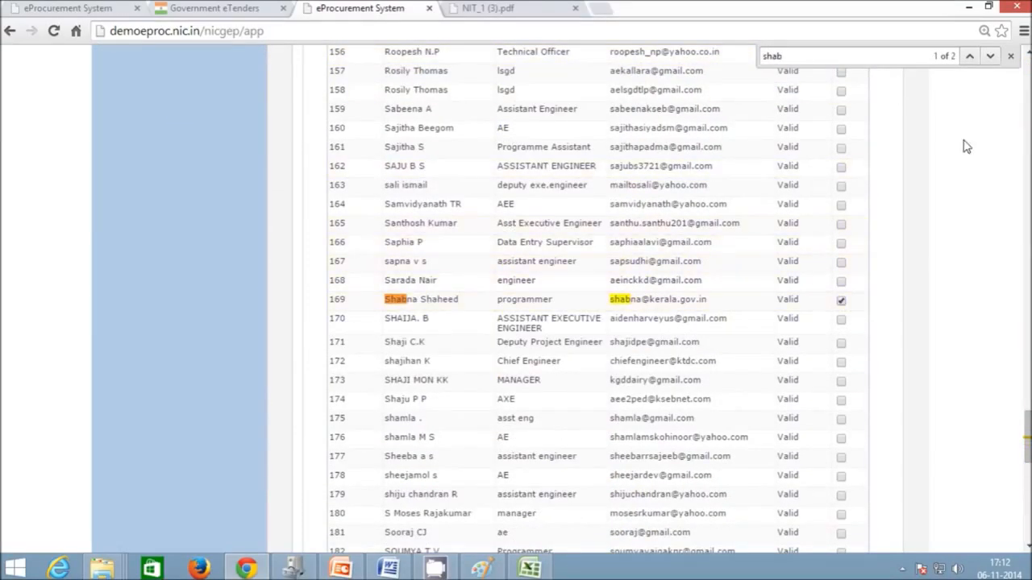
click(1010, 56)
scroll(991, 274, down, 10)
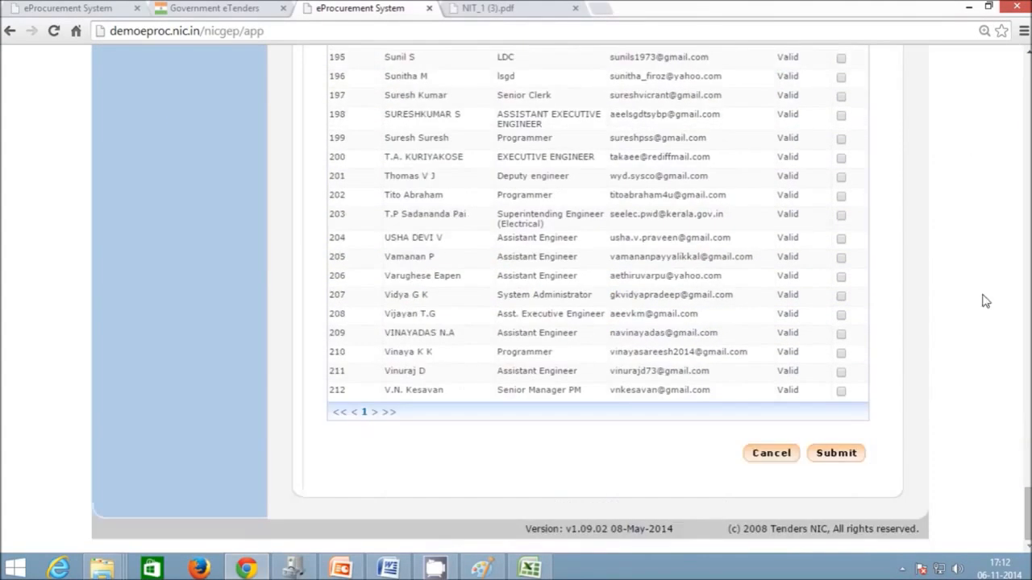
click(838, 458)
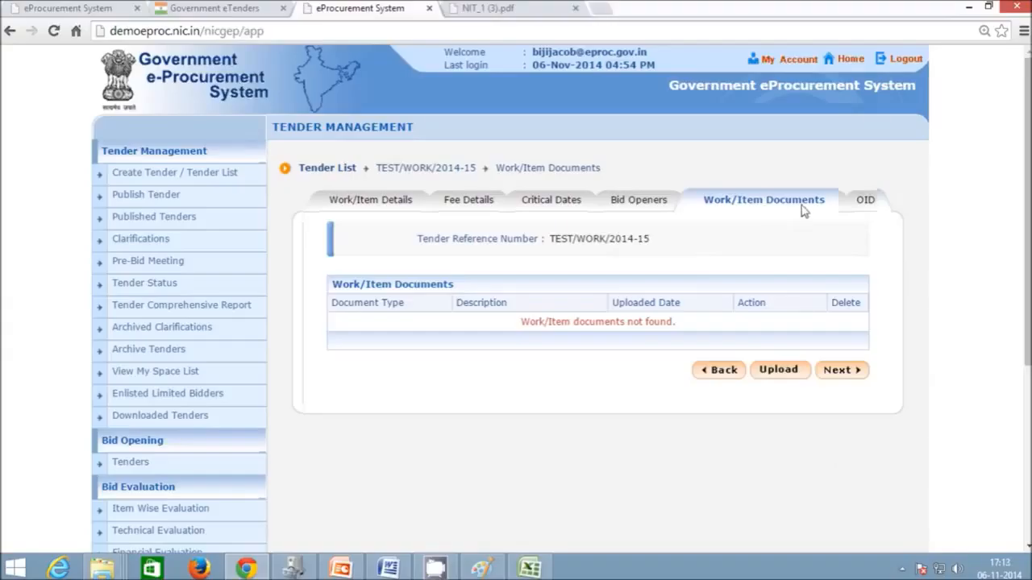
- Start a work/item upload with document type BOQ and description 'Tender Schedule'
click(778, 370)
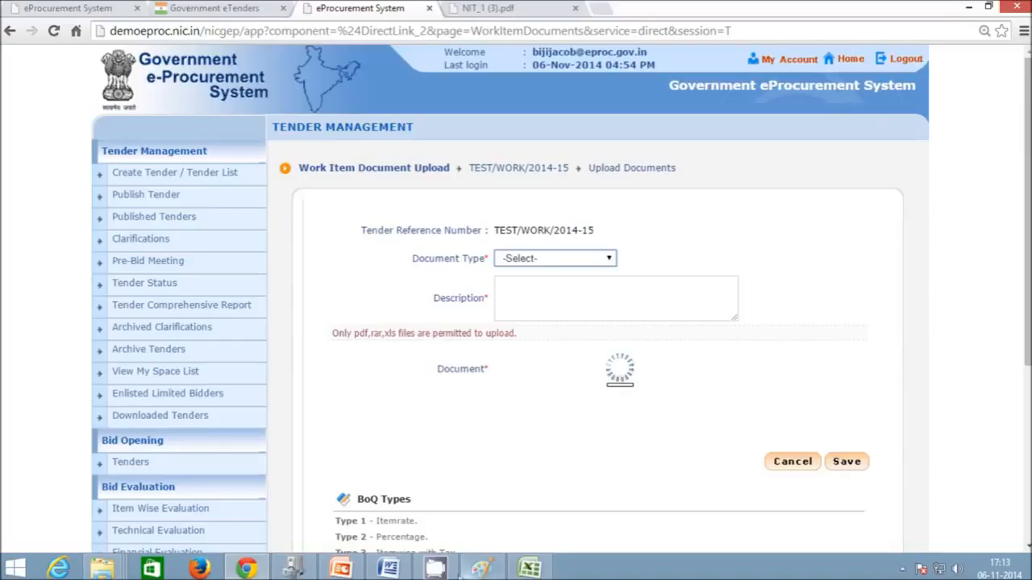
click(491, 356)
click(618, 356)
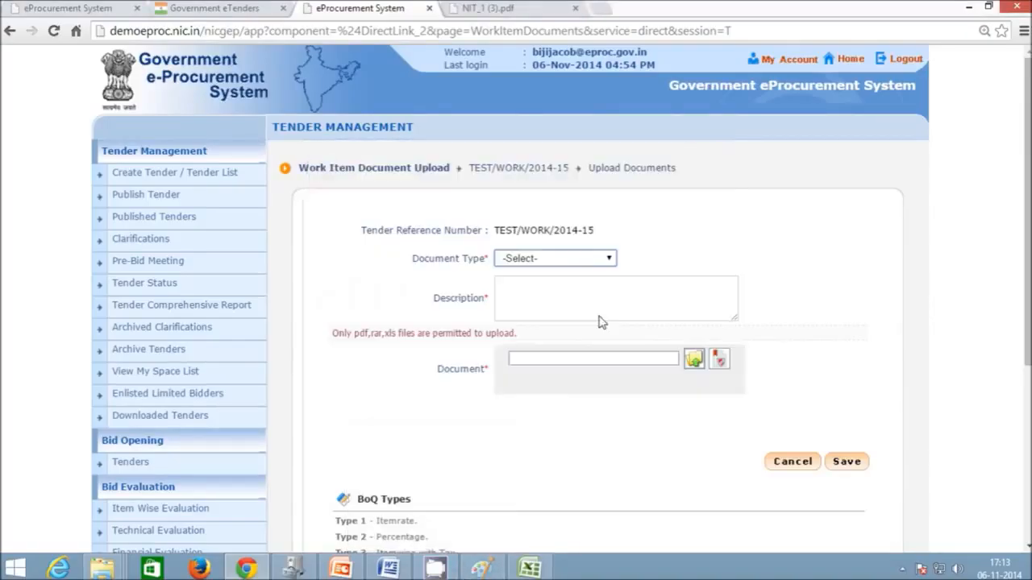
click(582, 264)
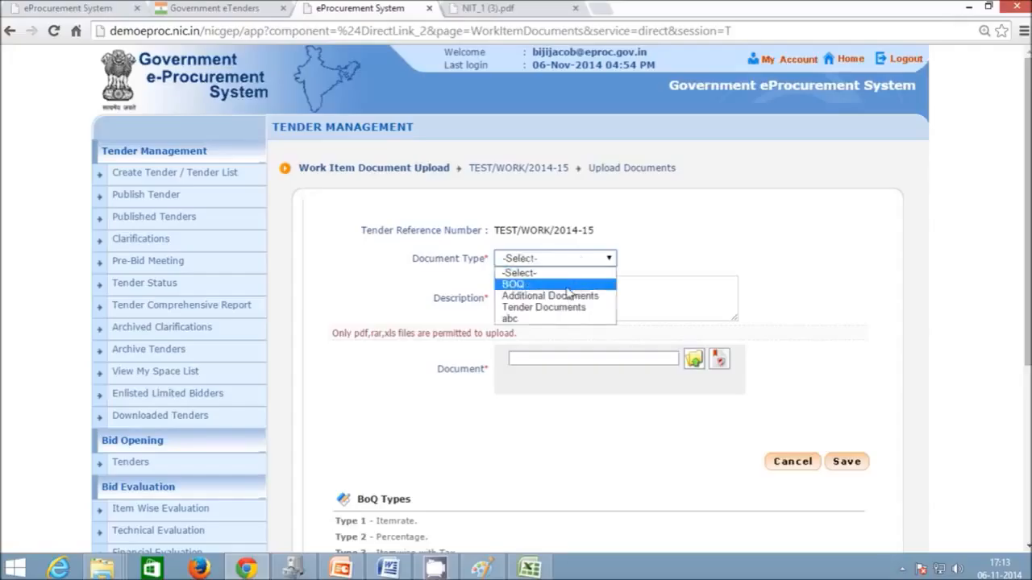
click(577, 281)
click(567, 293)
text(Tender Schedule)
- Attach BOQ.xls from the Desktop eTender folder
click(693, 358)
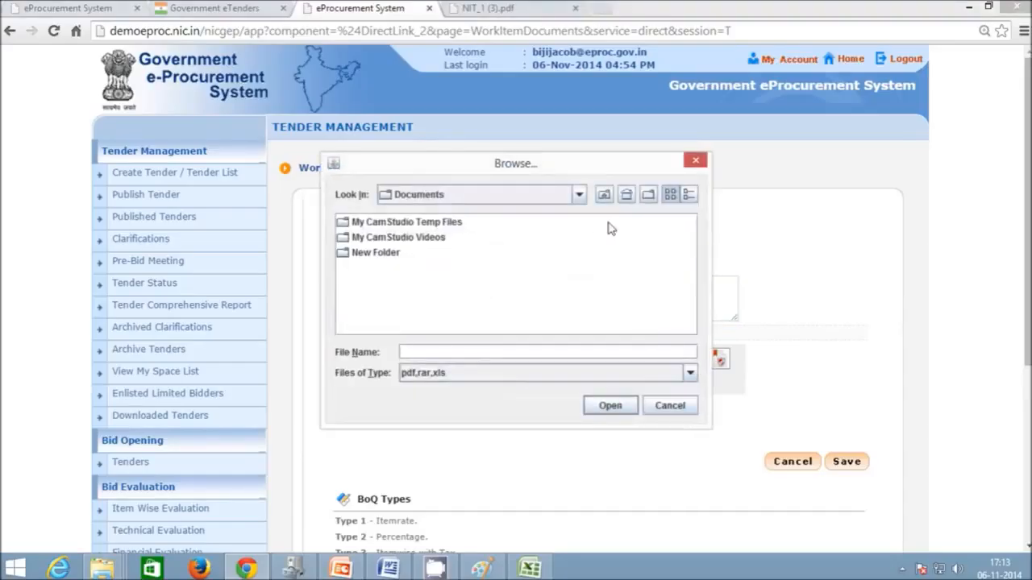
click(625, 194)
double_click(379, 314)
click(383, 242)
click(629, 406)
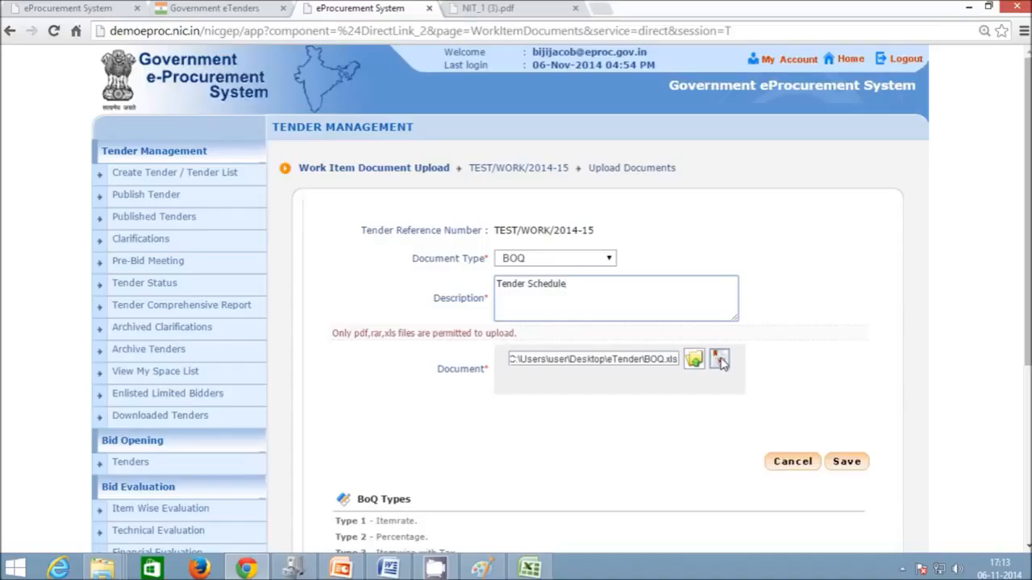
- Launch digital signing of BOQ.xls, allowing the signing applet through its security warnings
click(720, 363)
click(430, 360)
click(629, 361)
click(340, 356)
click(601, 360)
click(340, 357)
click(619, 357)
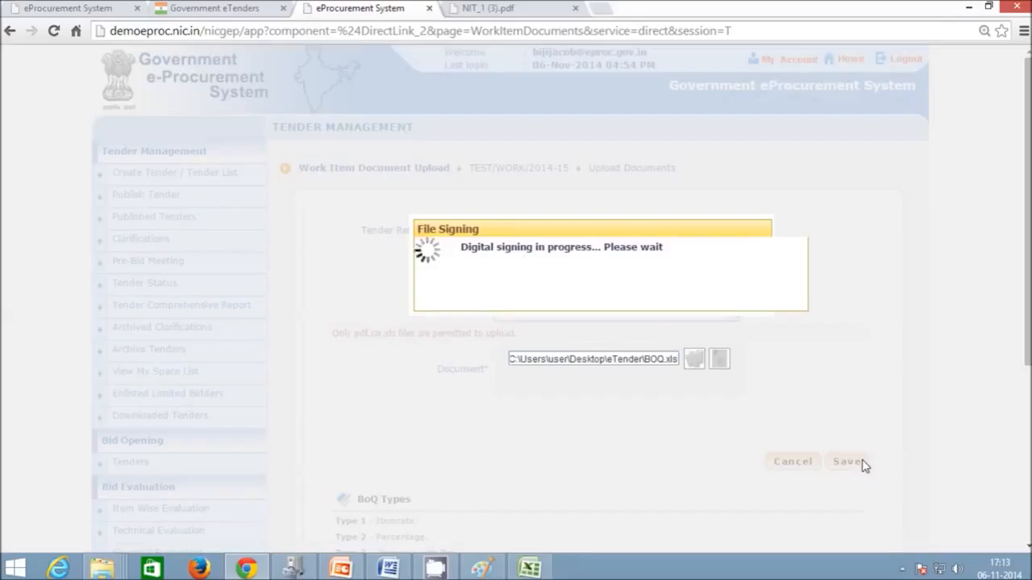
- Enter the signing token PIN, acknowledge the signed-file message, and save the BOQ document
text(****)
key(Return)
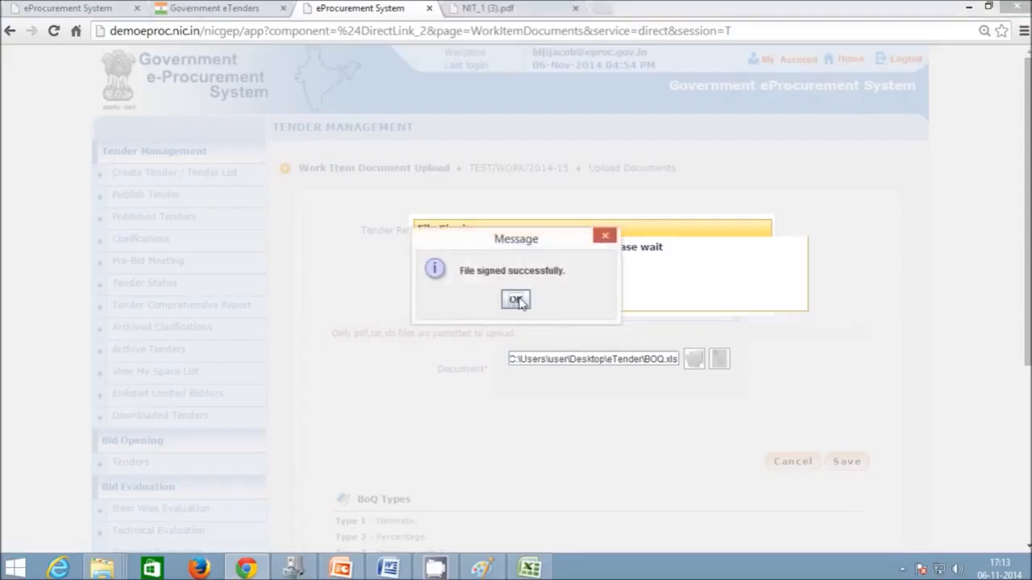
click(581, 299)
click(856, 468)
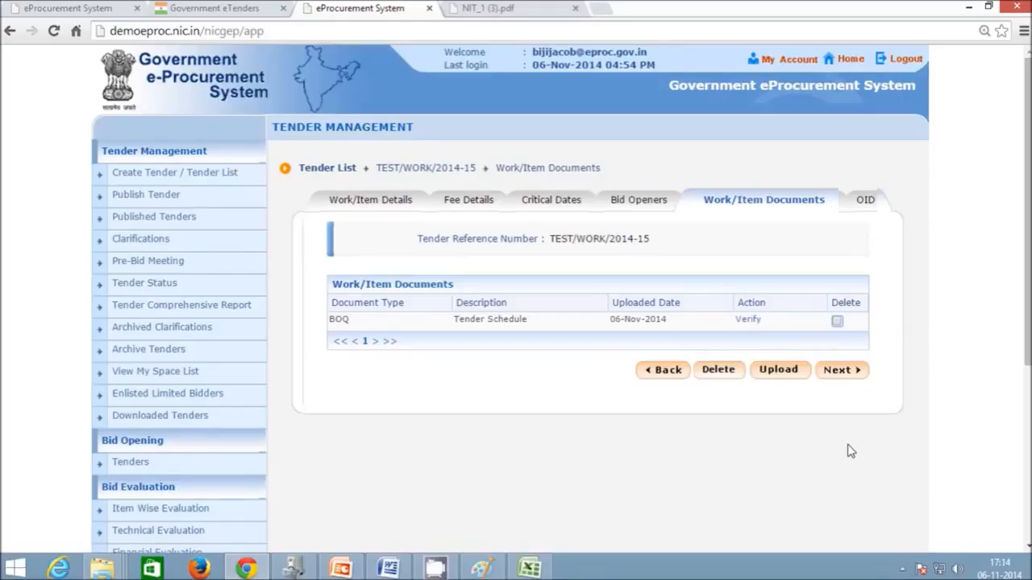
- Run Check BOQ on BOQ_28292.xls, confirm the format complies, and save it as verified
click(755, 321)
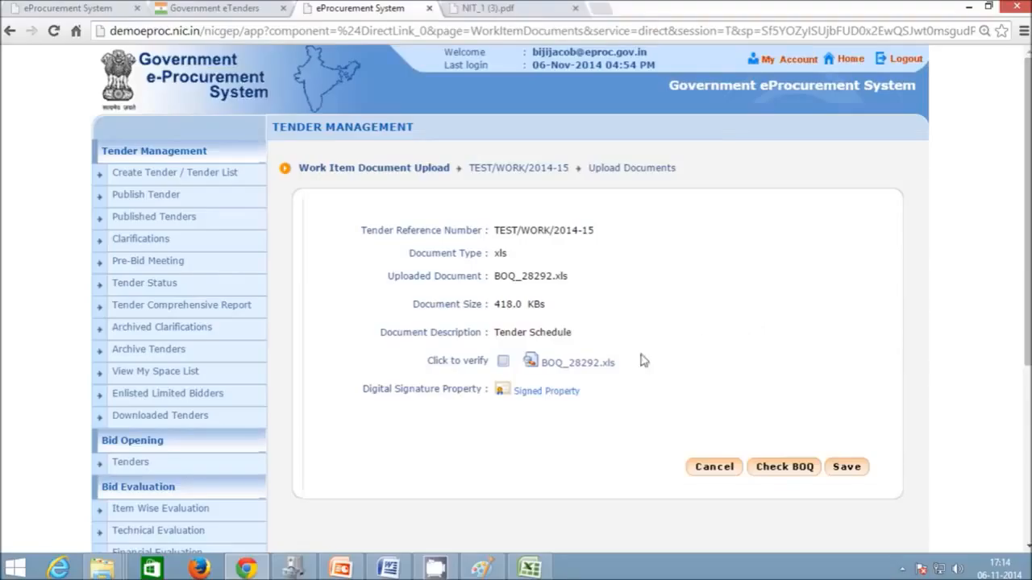
click(784, 468)
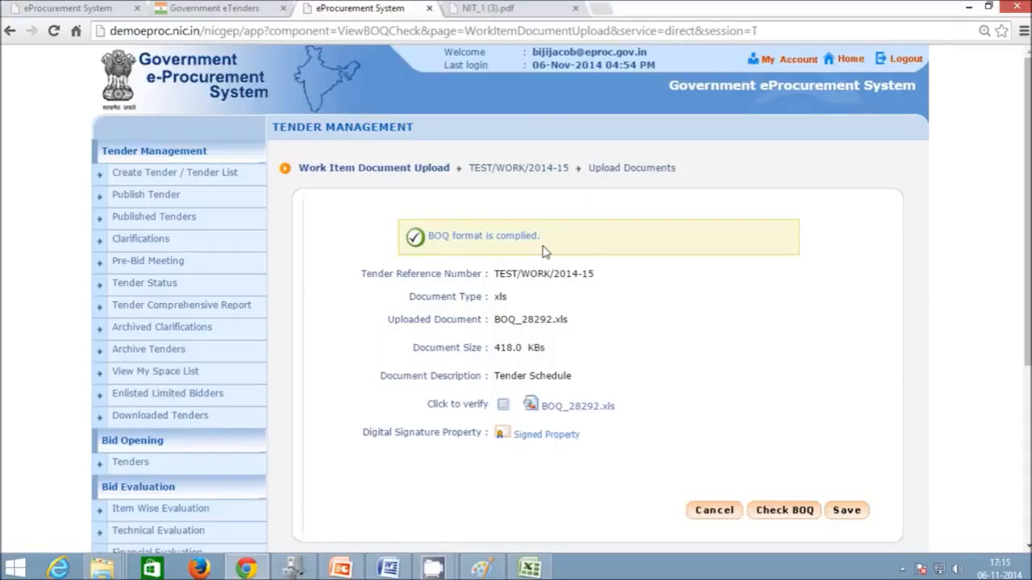
click(848, 513)
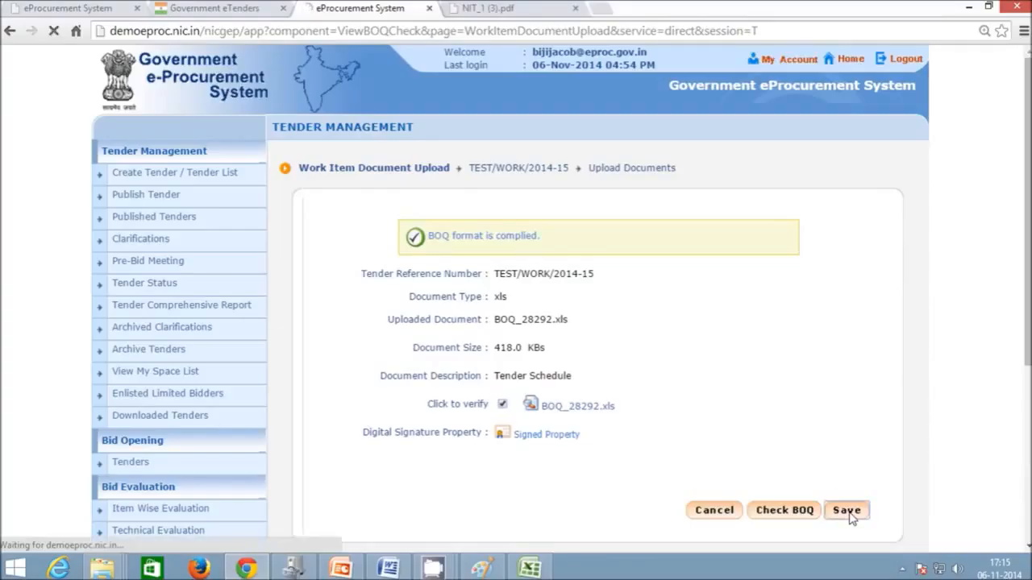
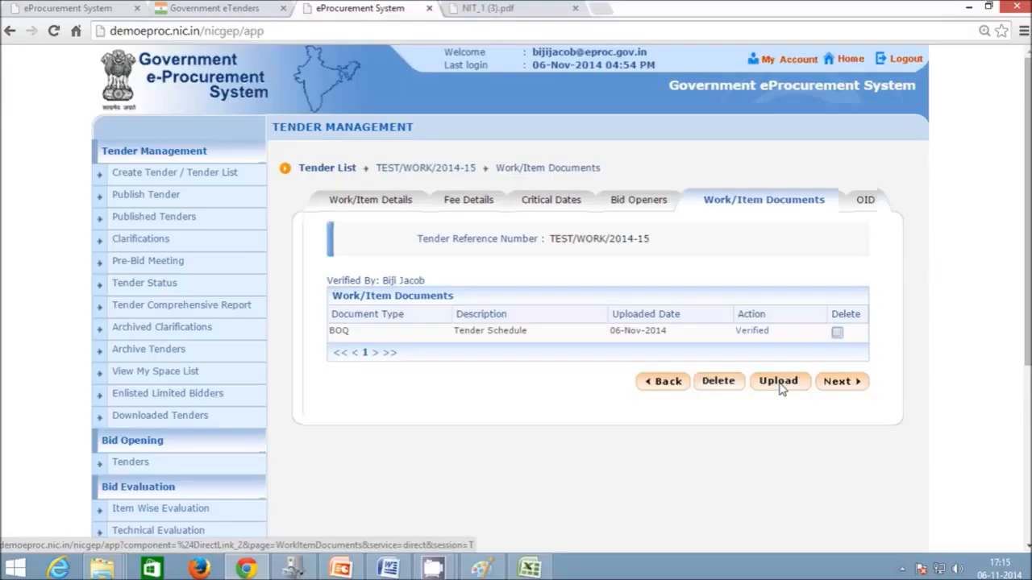
- Open the Work Item Document Upload form for tender TEST/WORK/2014-15
click(777, 382)
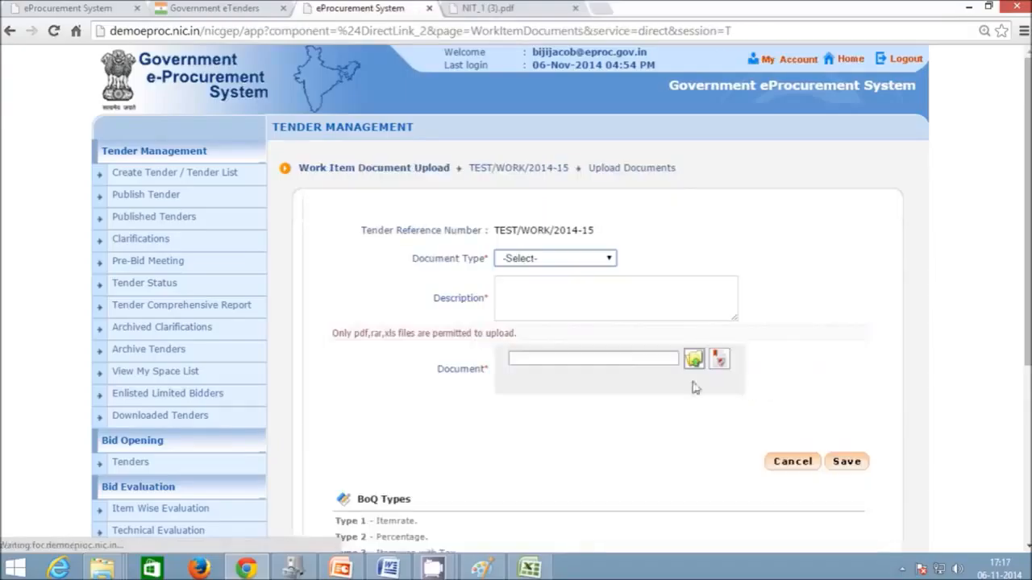
- Add a Tender Documents item described 'Preliminary Agreement', attaching eTender\agreement.pdf from the Desktop
click(538, 259)
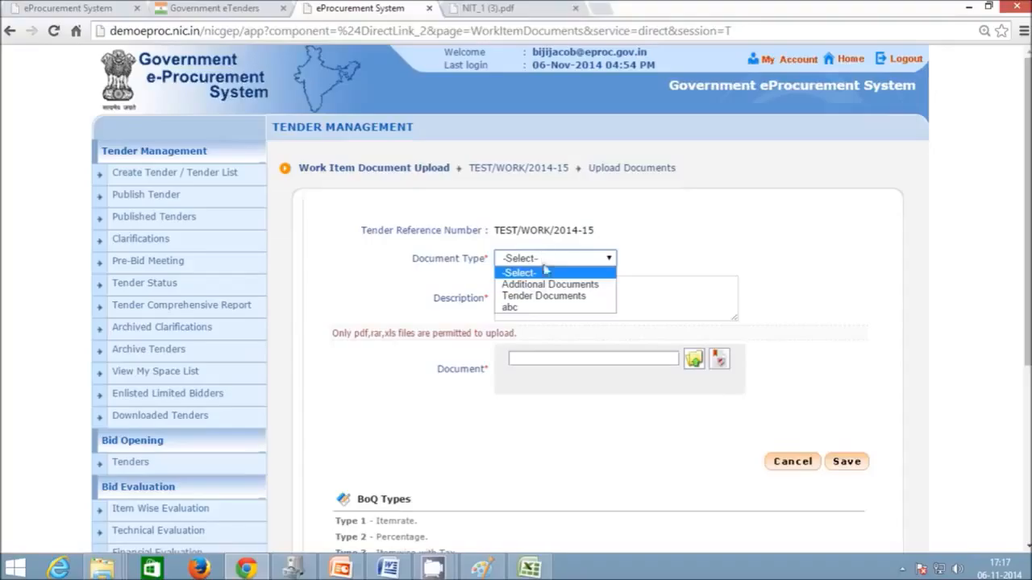
click(545, 297)
click(638, 315)
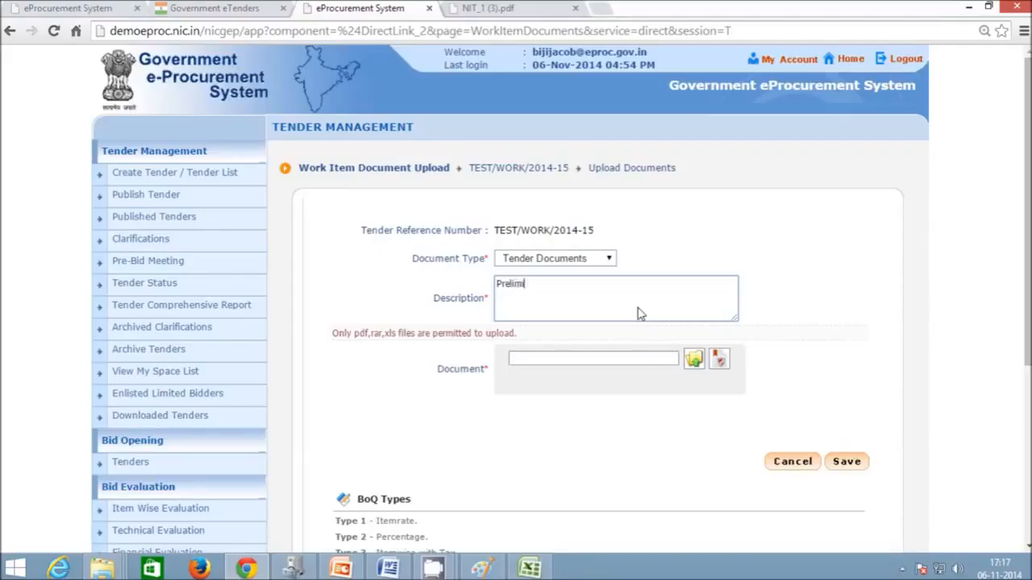
text(Preliminary Agreement)
click(693, 358)
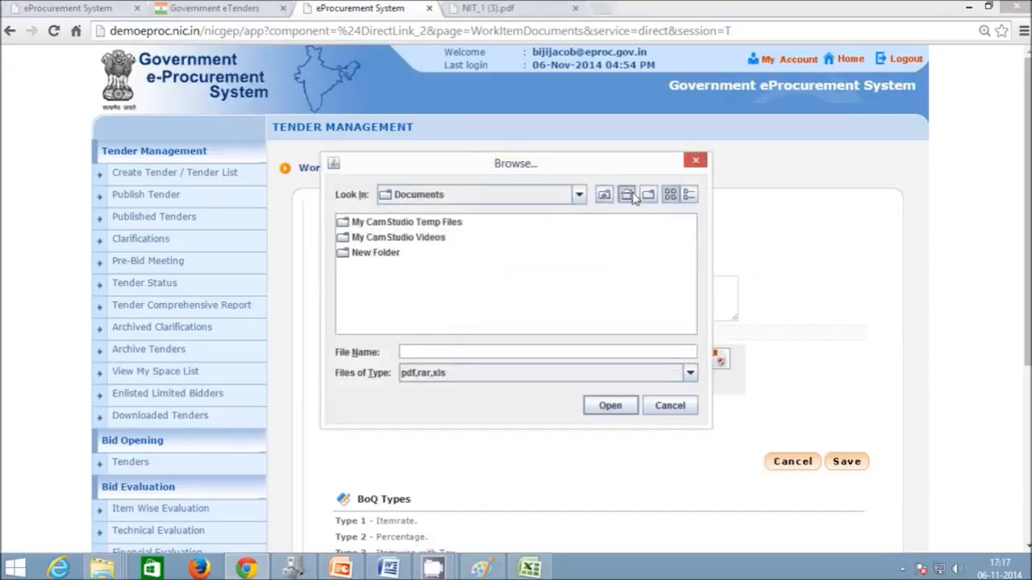
click(632, 197)
double_click(390, 315)
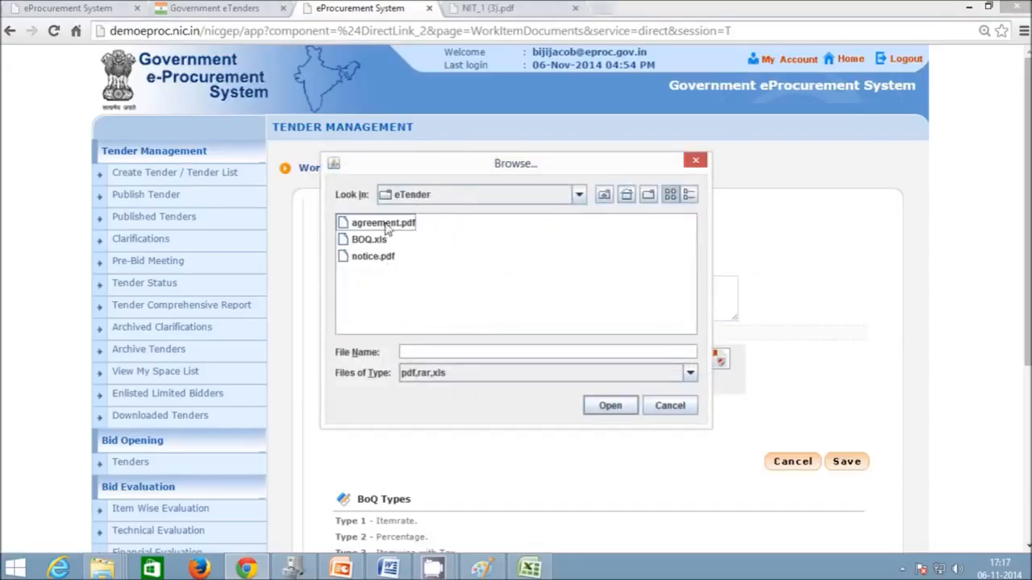
double_click(384, 226)
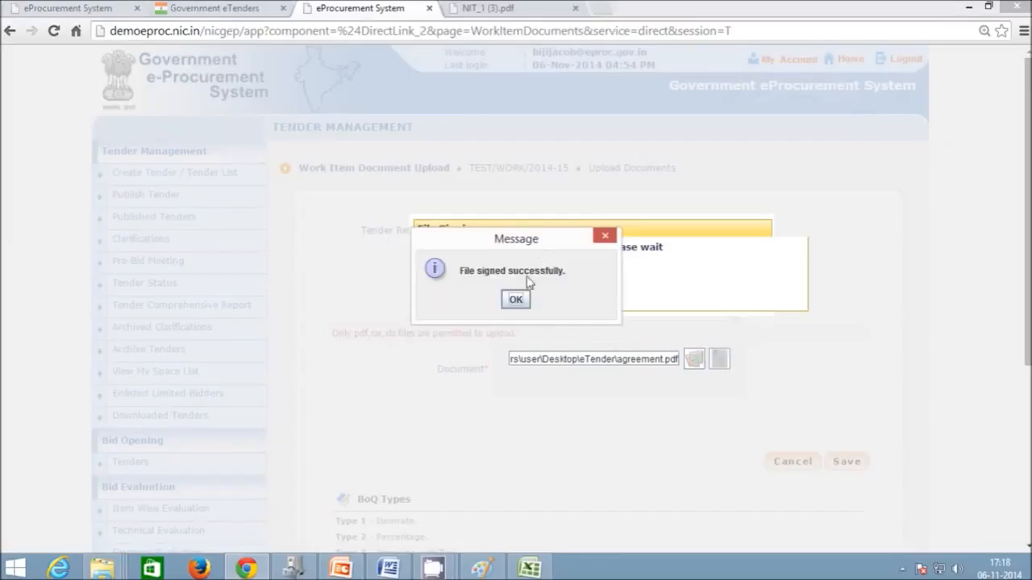
- Save the signed agreement.pdf upload and mark it Verified
click(516, 299)
click(856, 469)
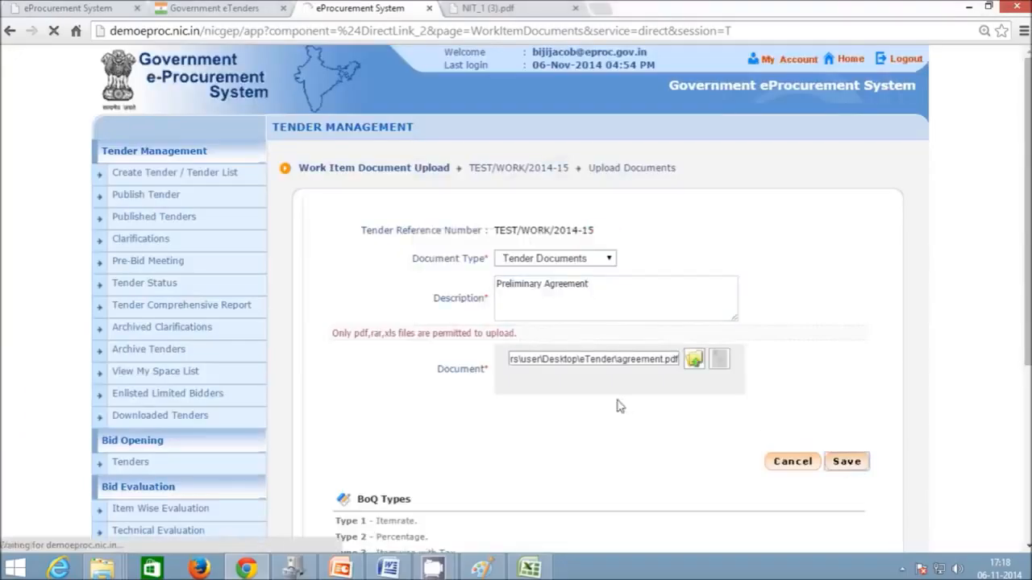
click(748, 331)
click(503, 362)
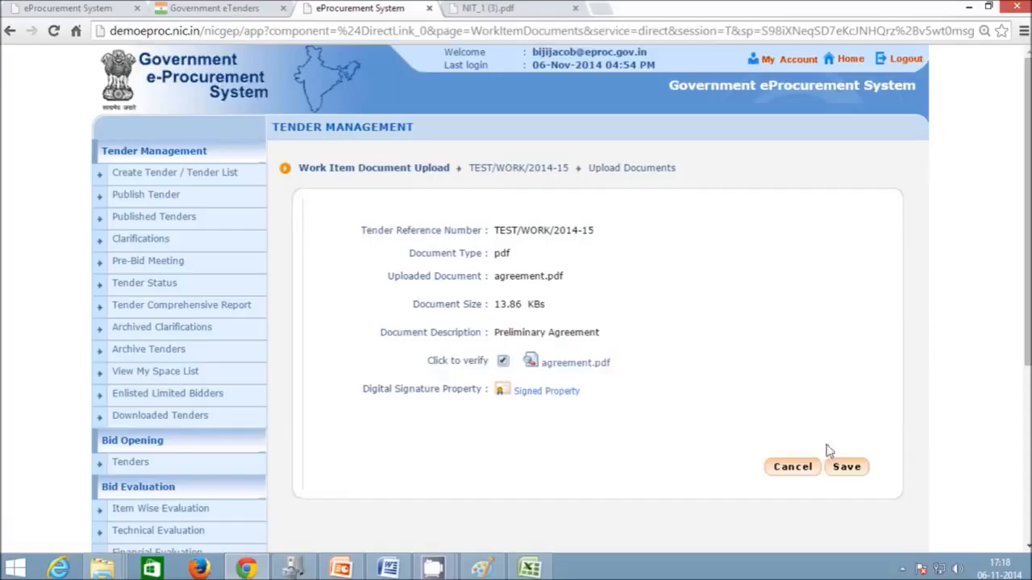
click(846, 468)
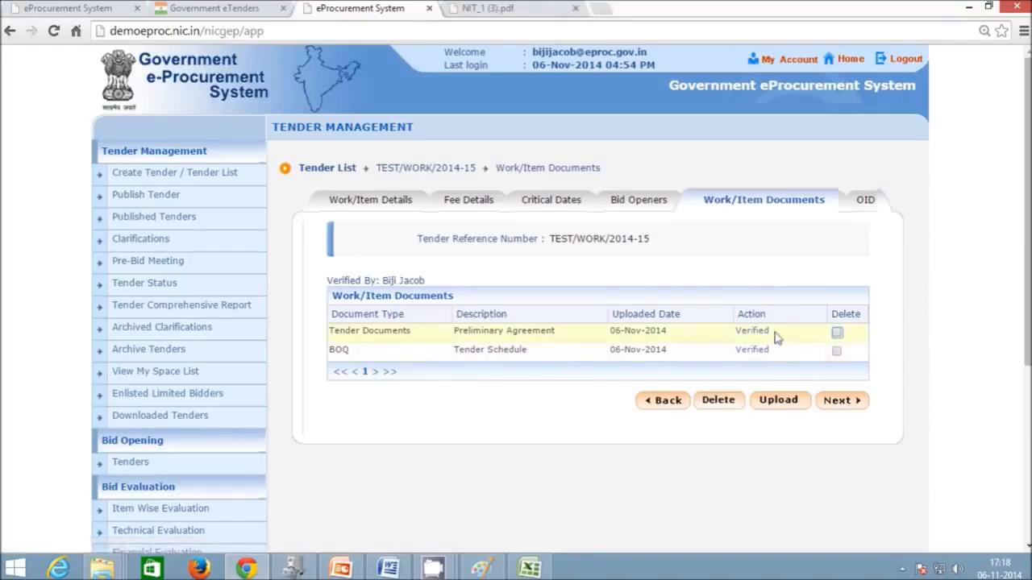
- Move on to the Other Important Documents step and look through its list
click(843, 403)
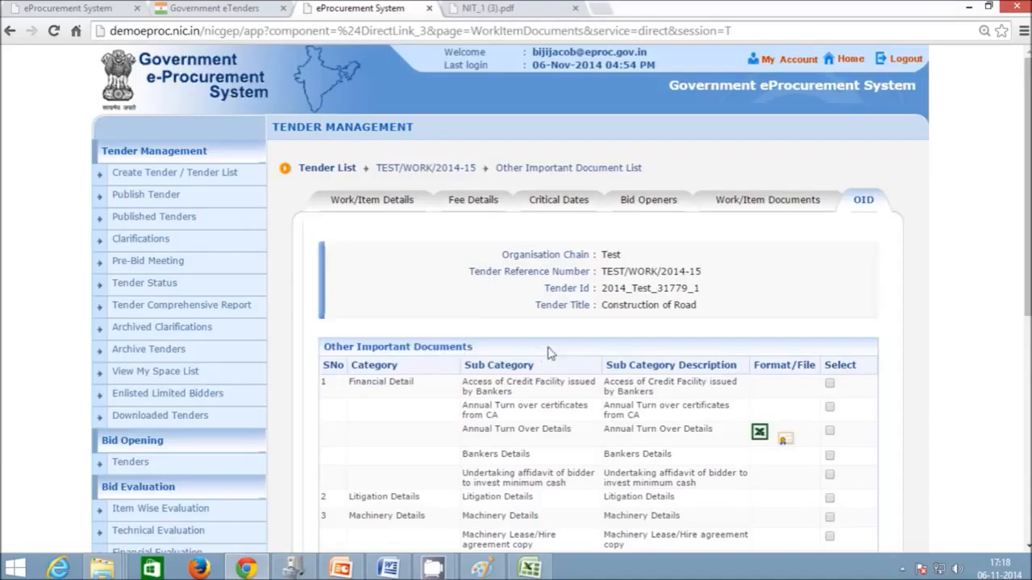
scroll(546, 355, down, 1)
scroll(547, 354, down, 2)
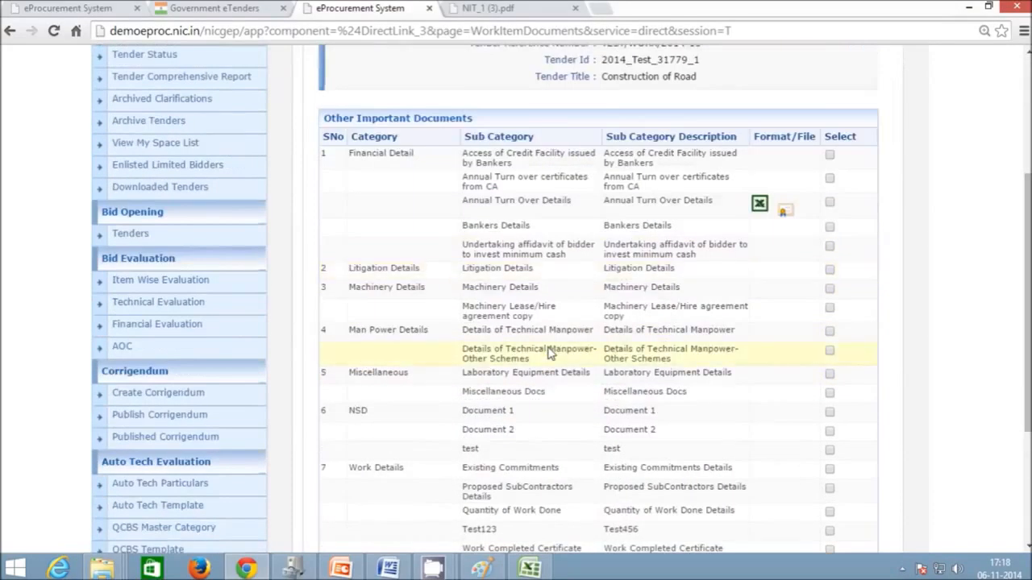
scroll(560, 343, down, 1)
scroll(580, 330, up, 1)
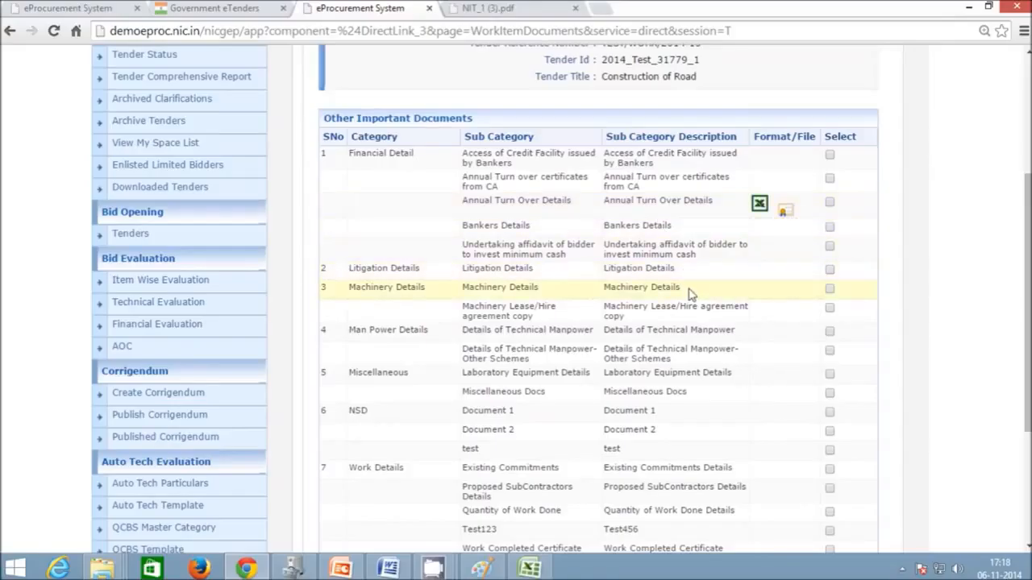
scroll(689, 294, down, 2)
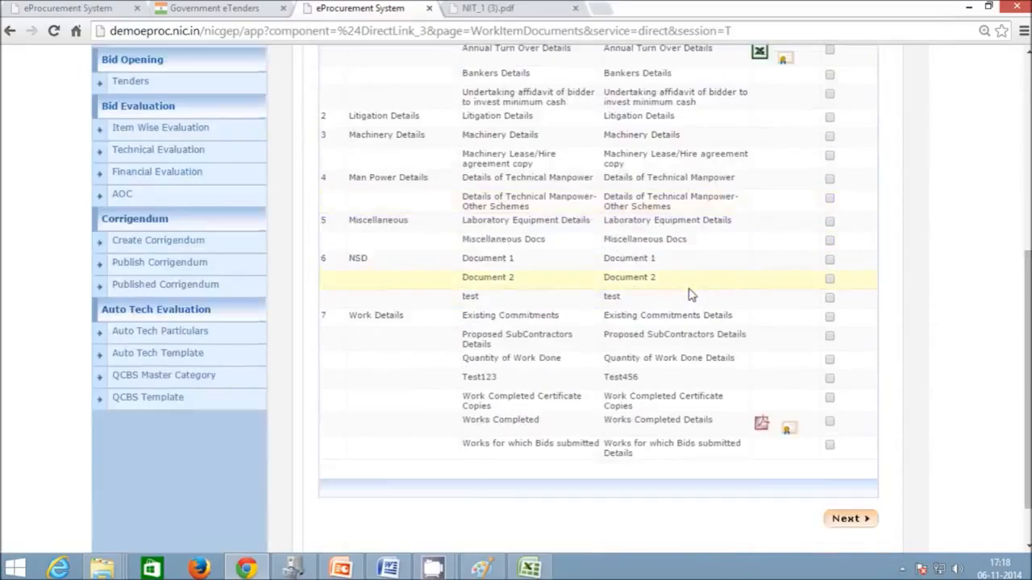
scroll(690, 295, up, 1)
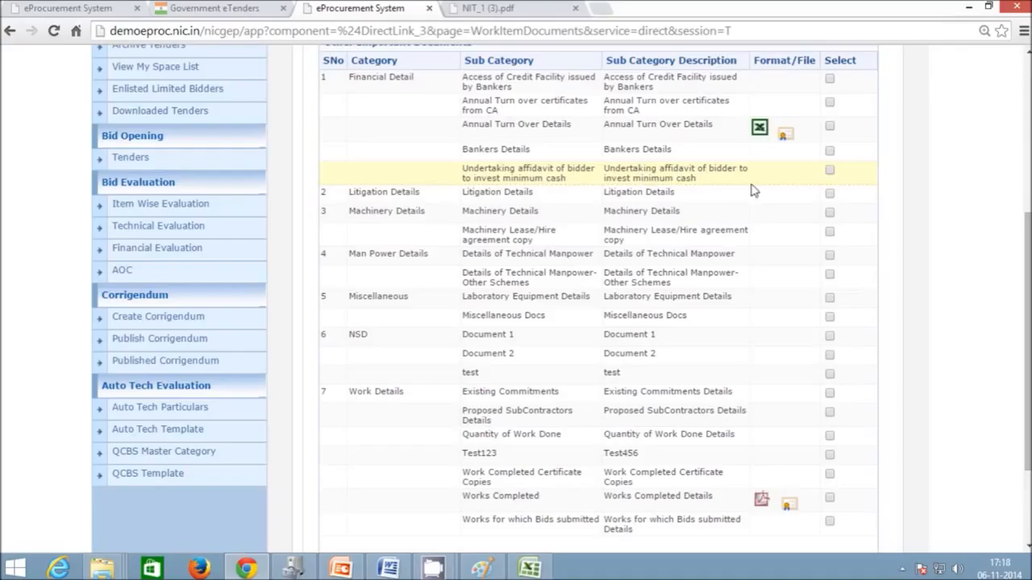
scroll(714, 215, down, 2)
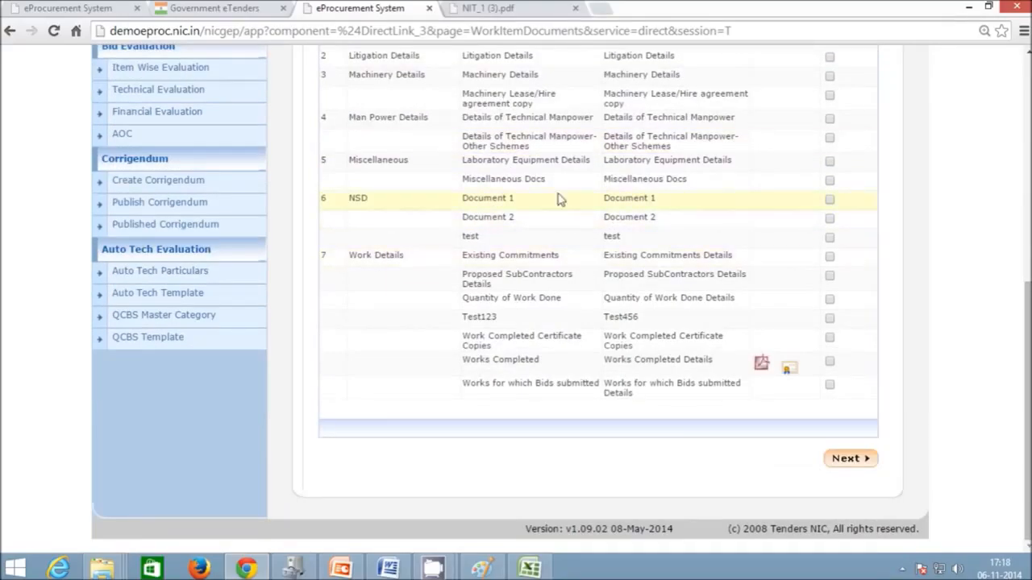
scroll(562, 159, up, 1)
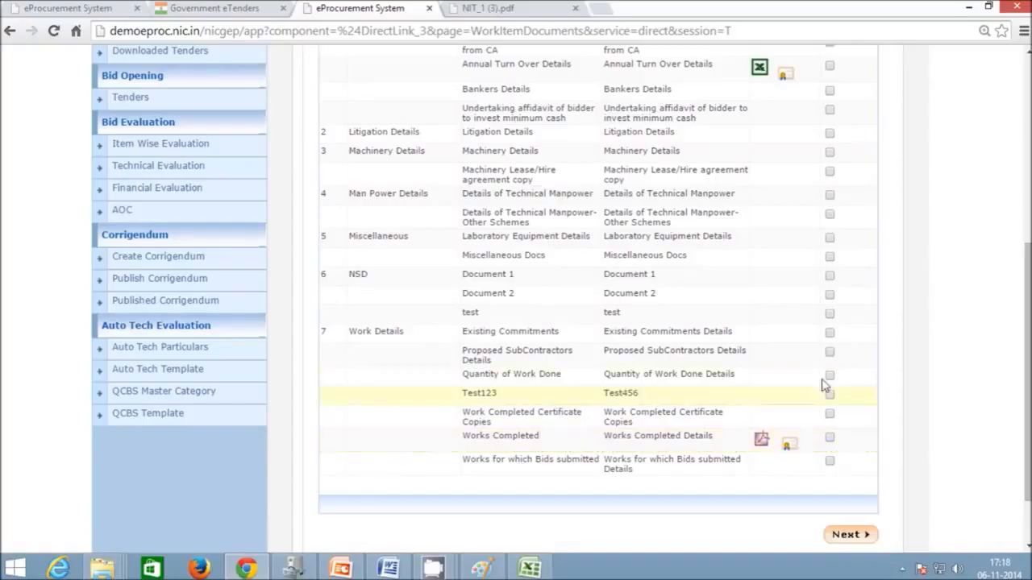
- Leave Works Completed unticked and continue to the tender information page
click(829, 414)
click(829, 438)
click(829, 439)
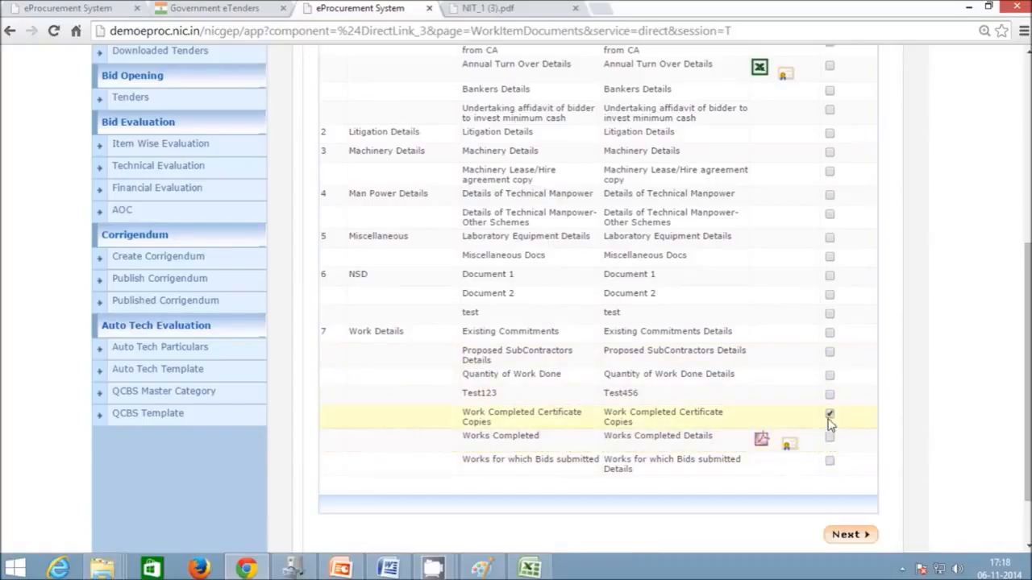
scroll(826, 433, up, 1)
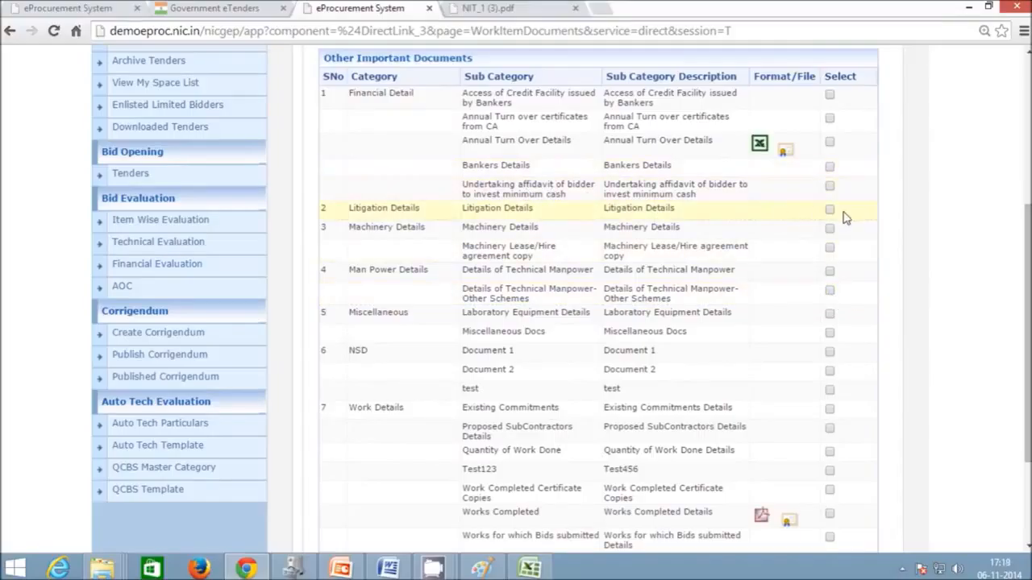
scroll(732, 449, down, 2)
scroll(732, 449, up, 2)
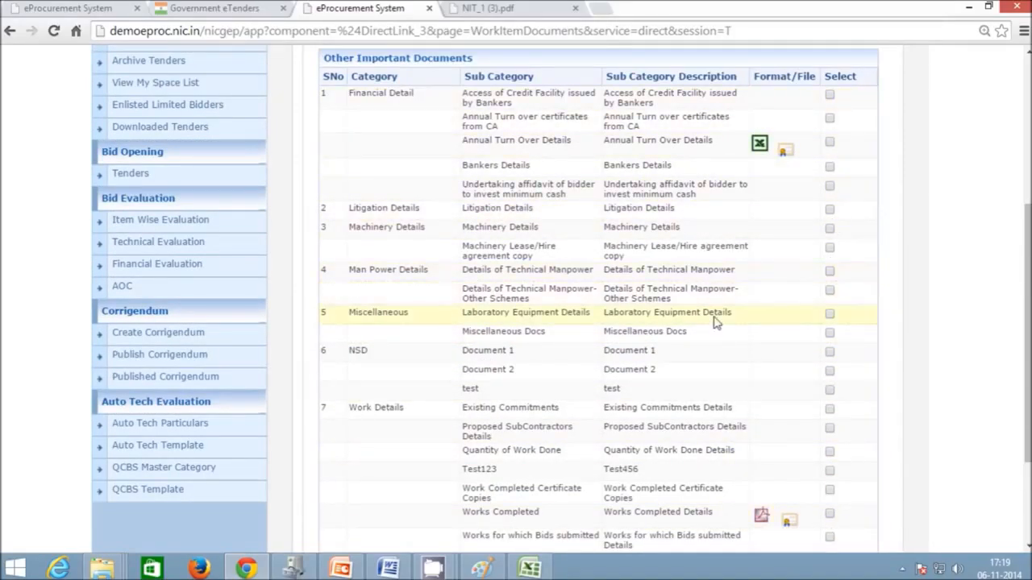
scroll(714, 317, down, 2)
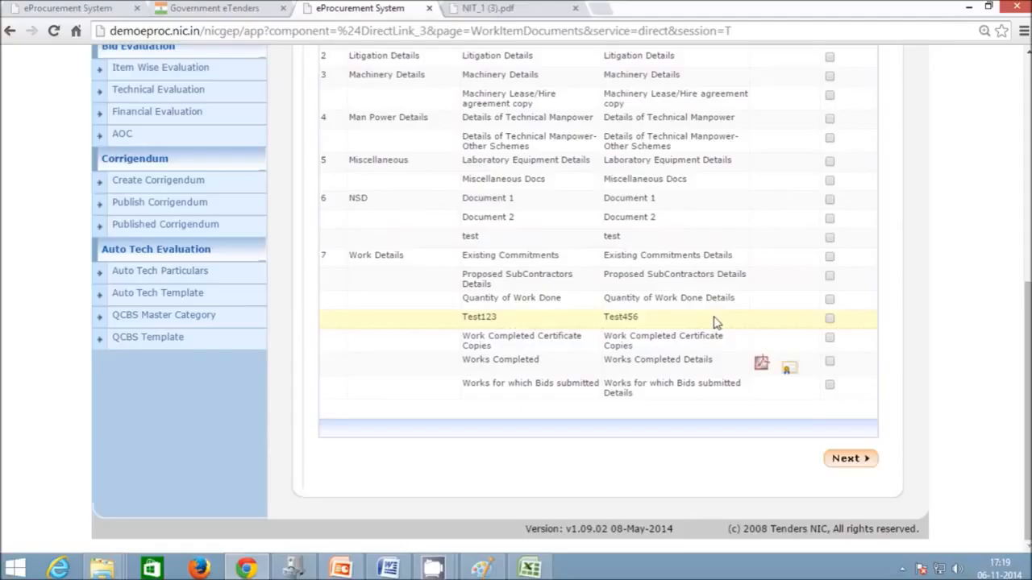
click(848, 459)
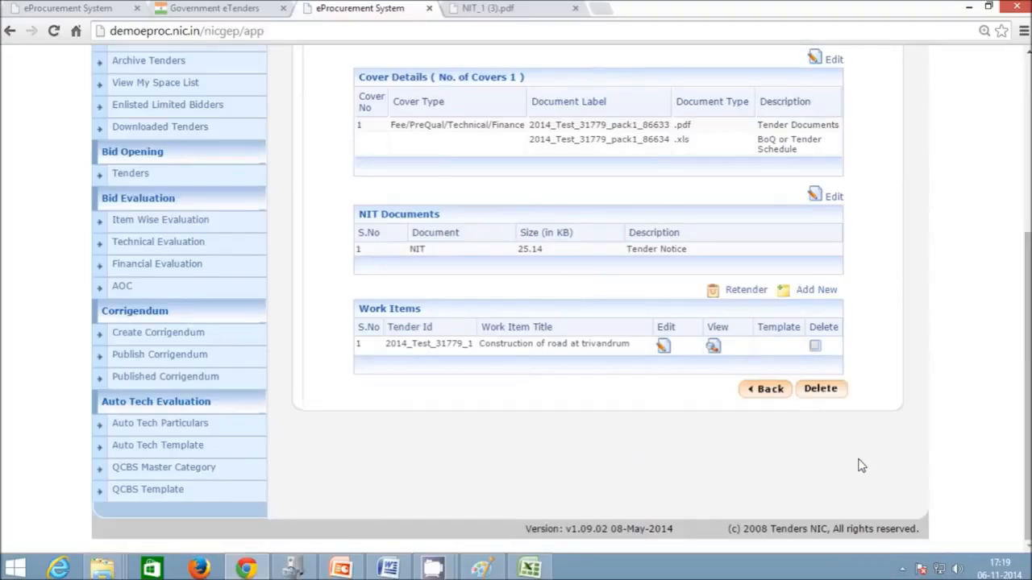
- Open the Publish Tender list from the Tender Management sidebar
scroll(697, 468, up, 5)
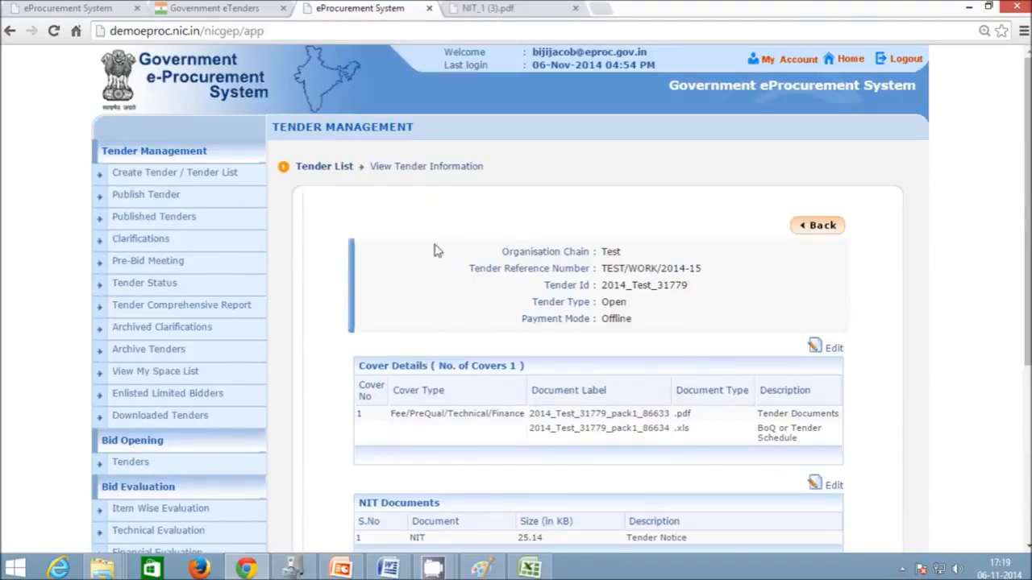
click(170, 202)
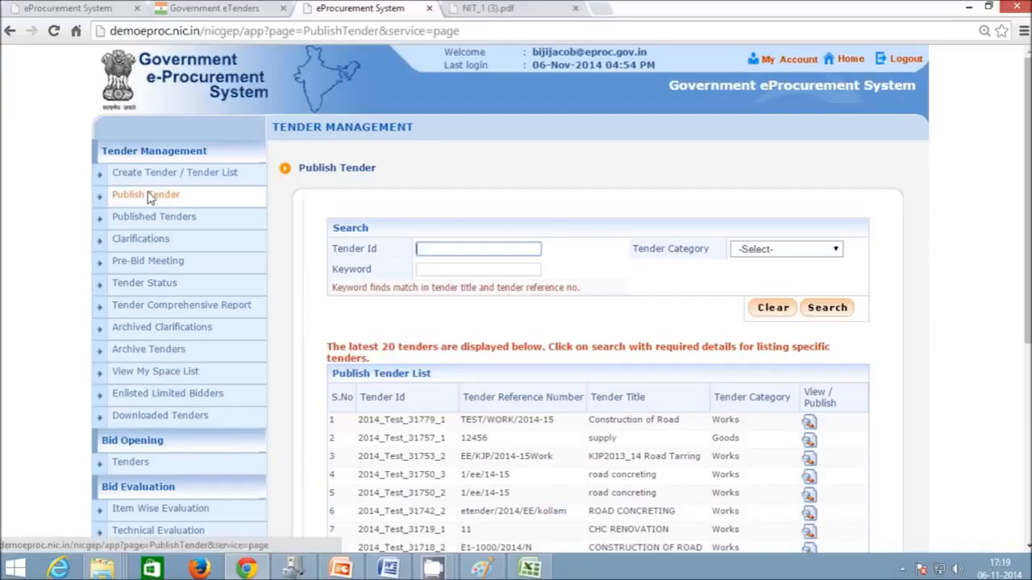
- Open TEST/WORK/2014-15 from the Publish Tender list, review its details, and publish it
click(146, 198)
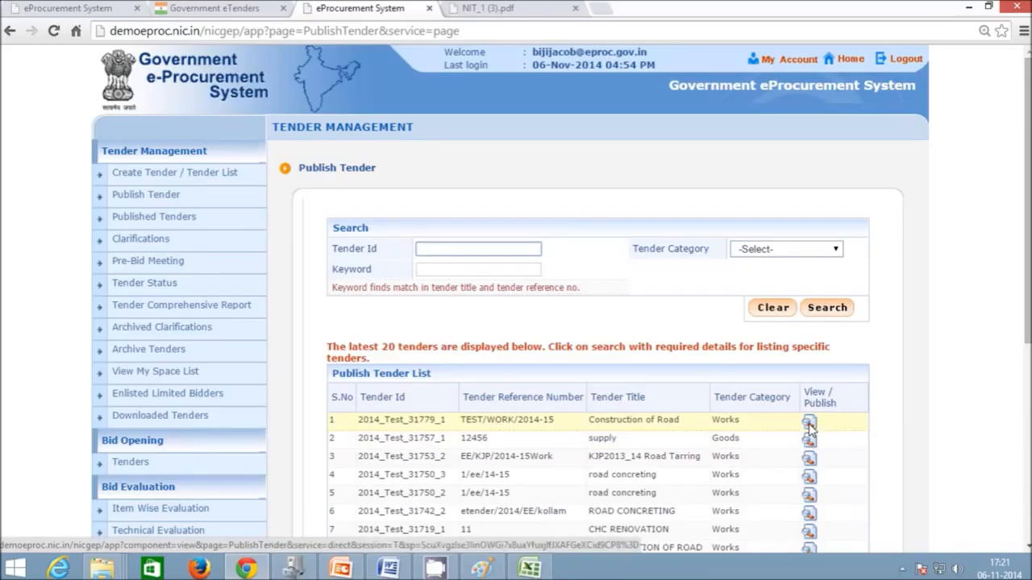
click(809, 430)
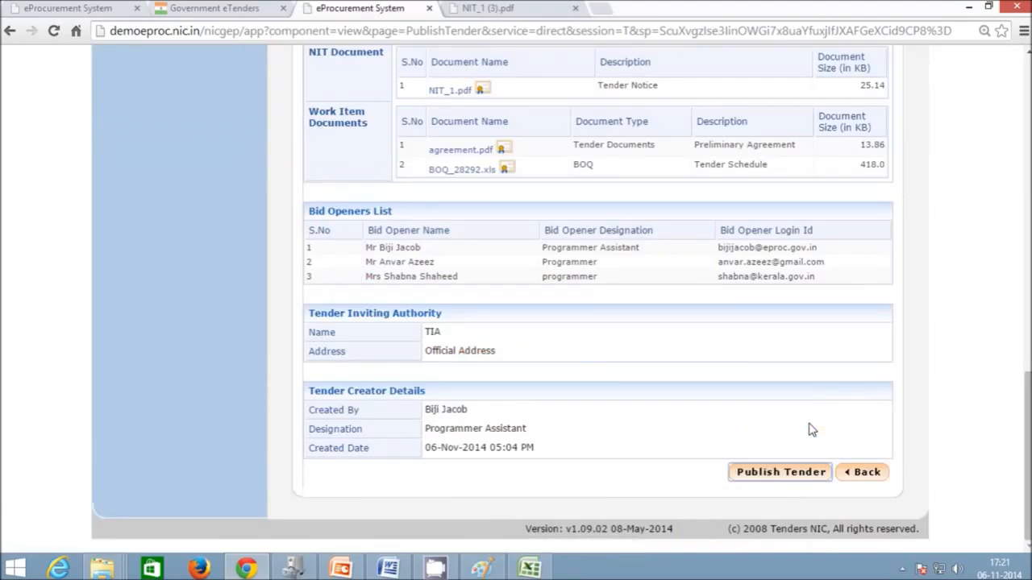
drag(1028, 451, 1028, 257)
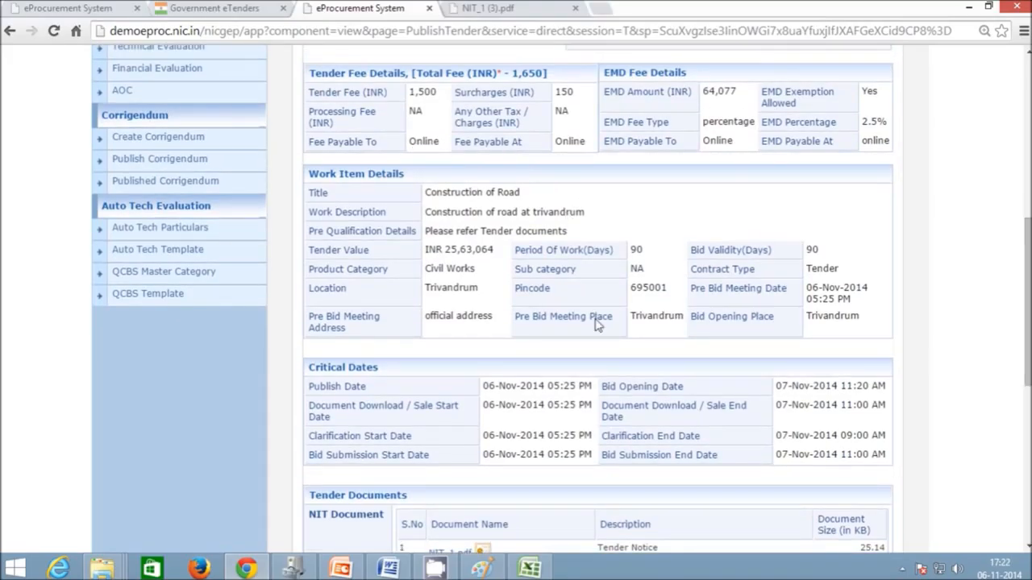
scroll(599, 403, down, 1)
scroll(599, 403, down, 4)
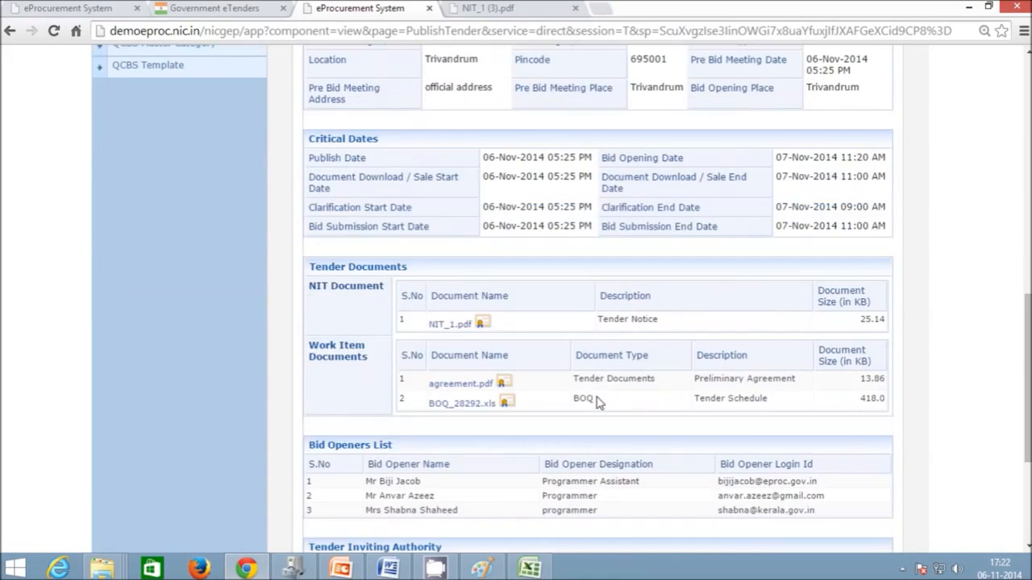
scroll(599, 403, down, 1)
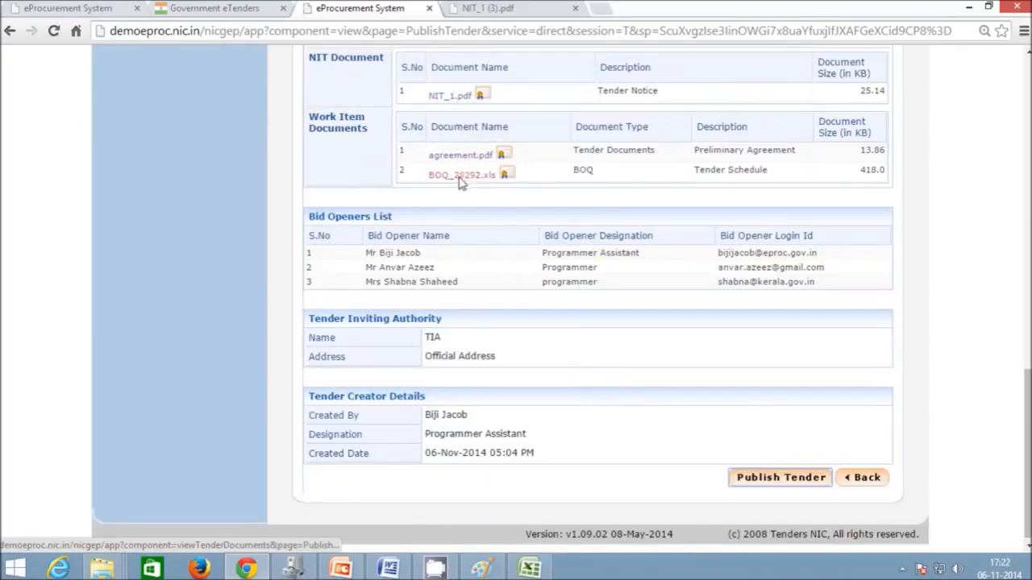
click(757, 482)
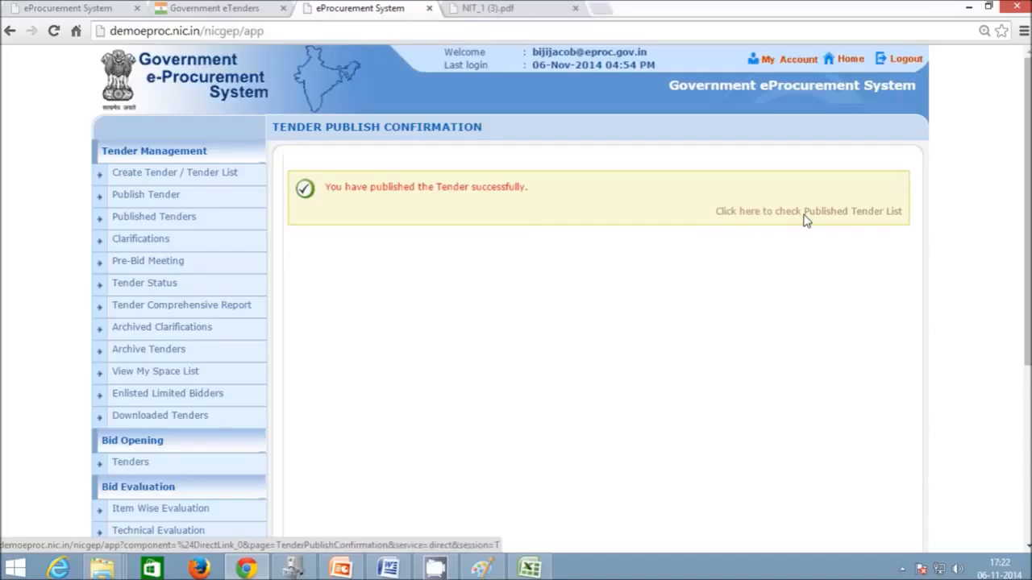
- View the Published Tender List, then return to the GePNIC dashboard
click(172, 219)
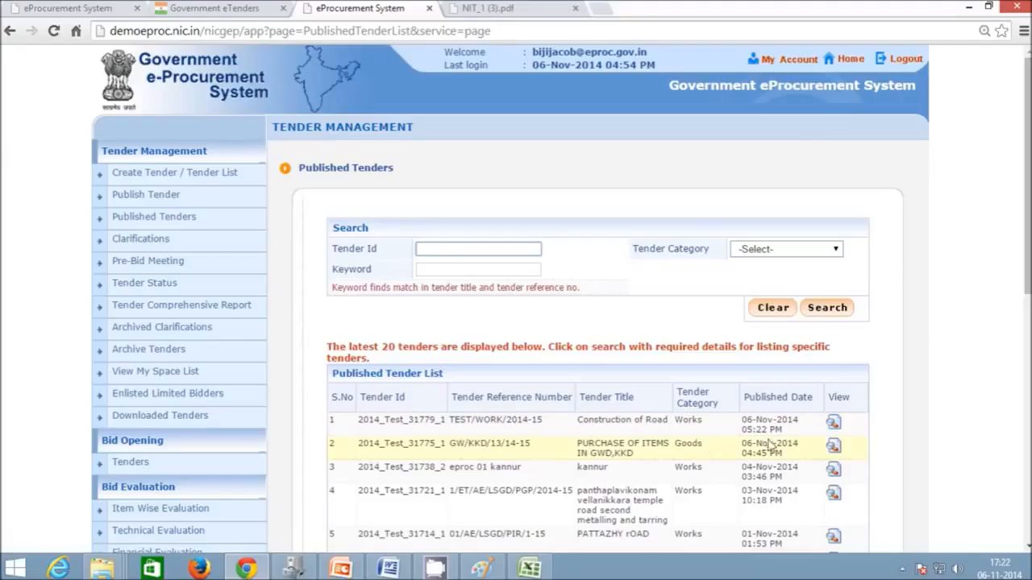
click(846, 66)
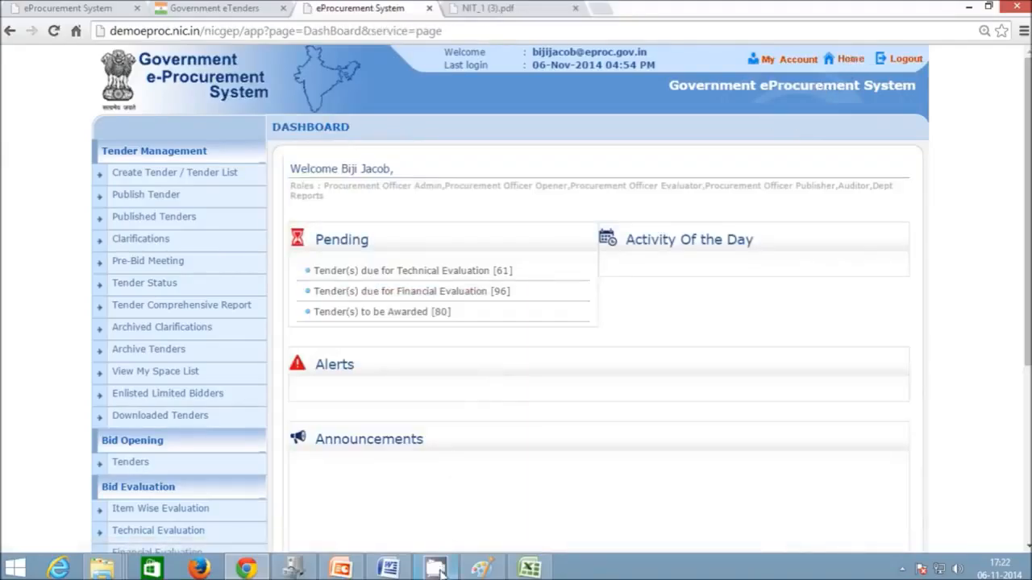
click(902, 568)
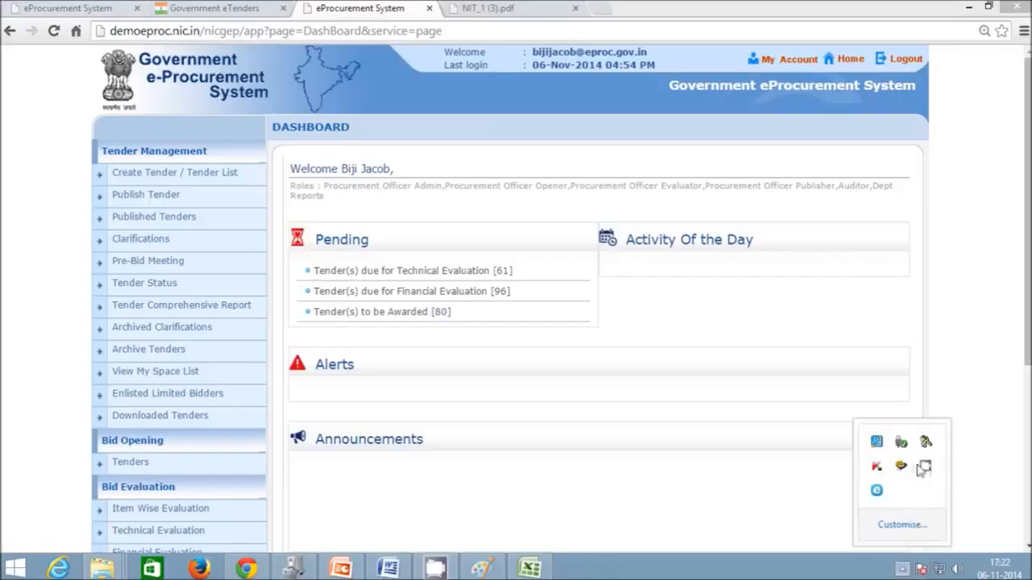